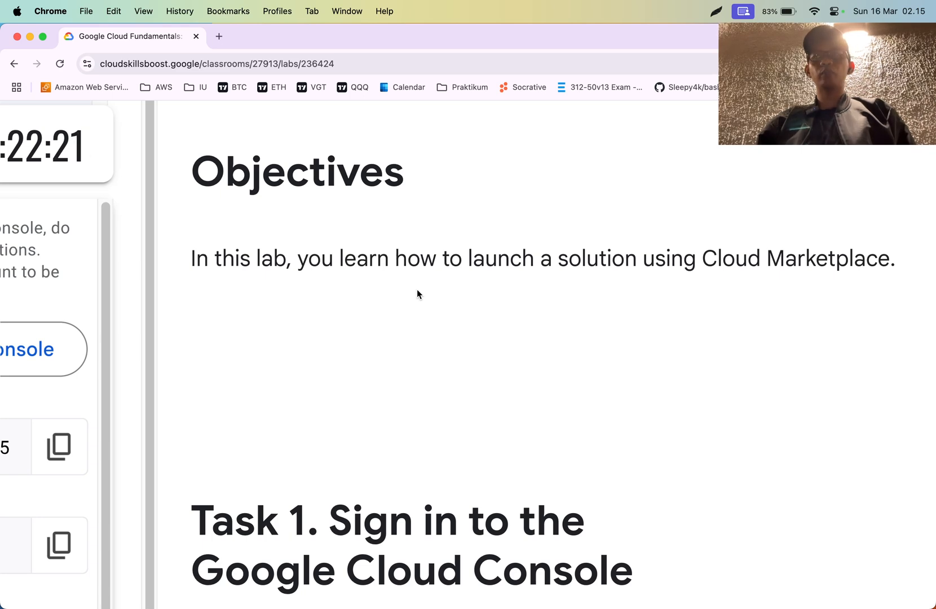
- Read the lab instructions for Task 1, signing in to the Console, and Task 2, deploying a LAMP stack from Cloud Marketplace
scroll(417, 289, "down", 6)
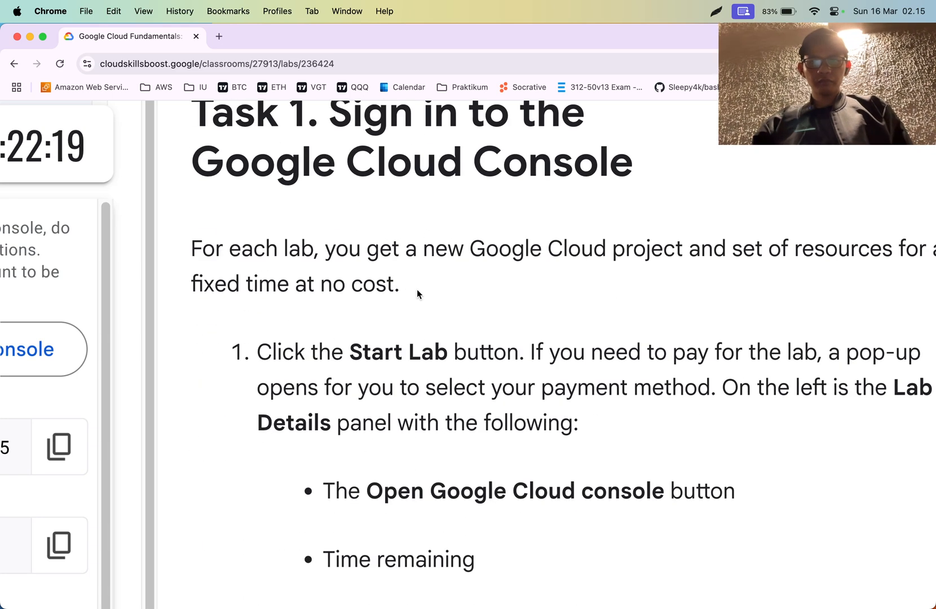
key("super+minus")
key("super+minus")
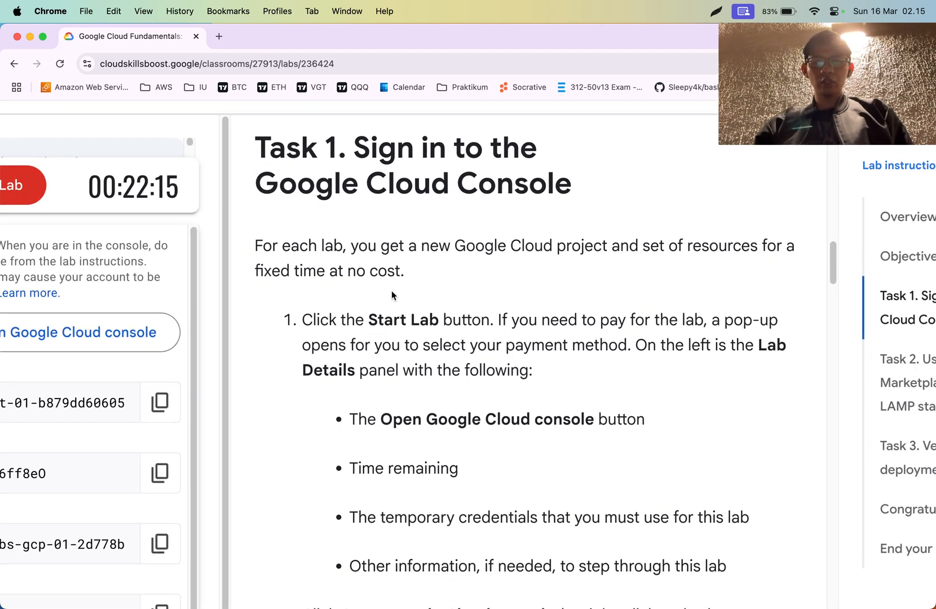
scroll(391, 292, "down", 1)
triple_click(428, 199)
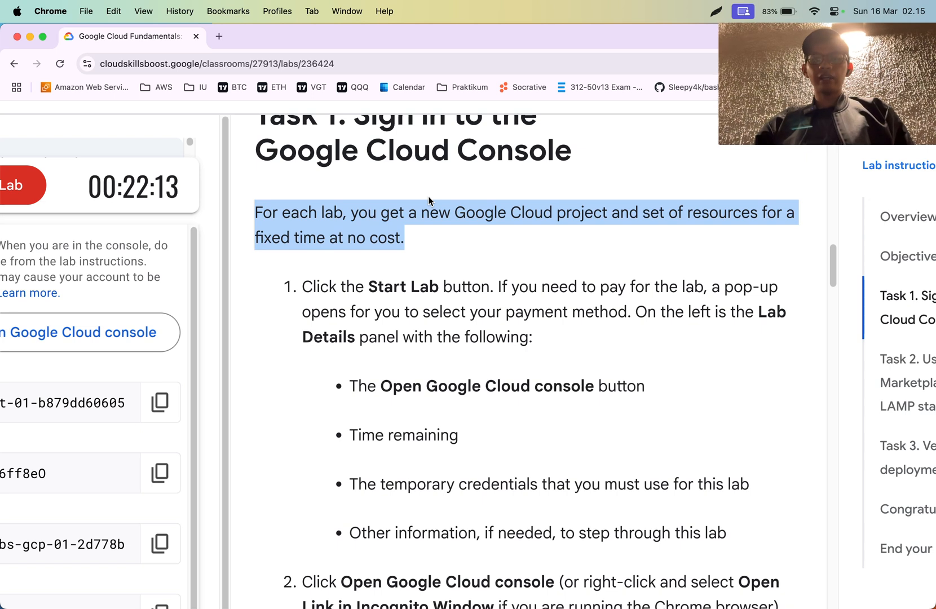
left_click(429, 199)
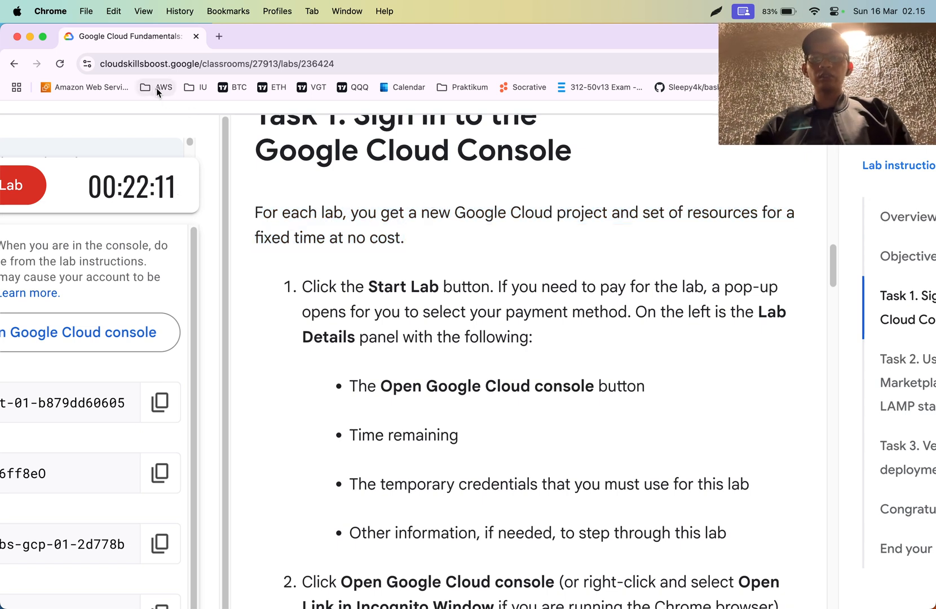
left_click(393, 251)
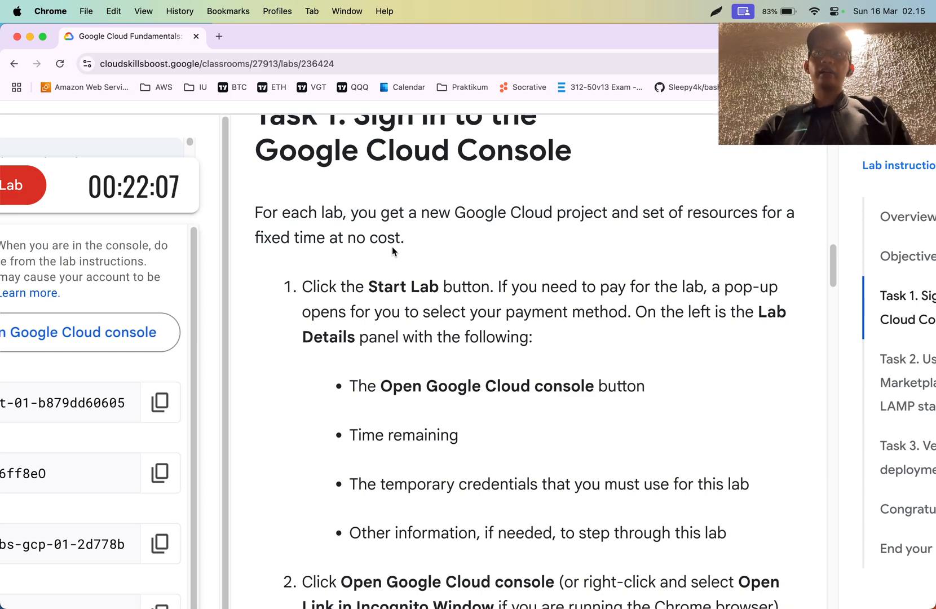
scroll(451, 290, "down", 3)
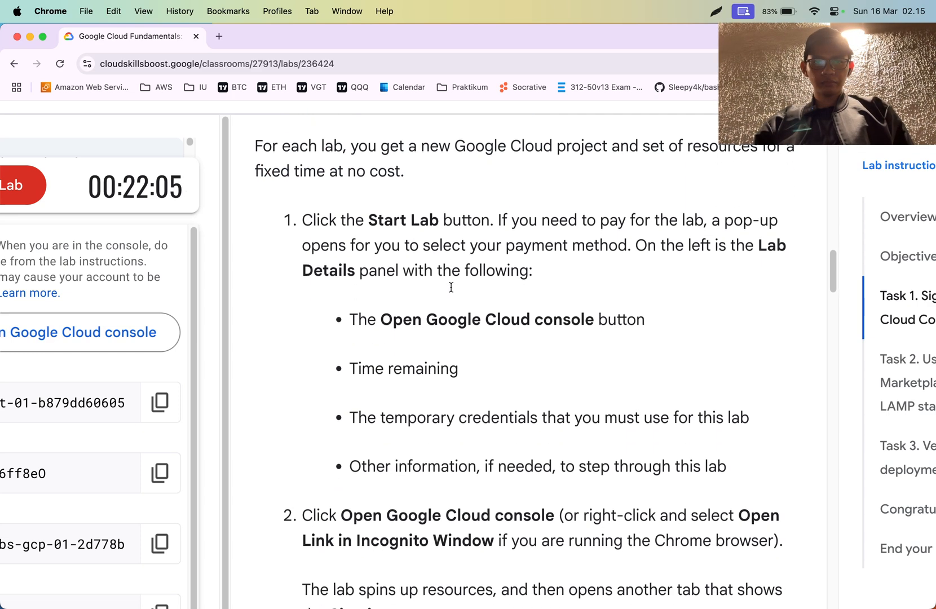
scroll(423, 231, "down", 10)
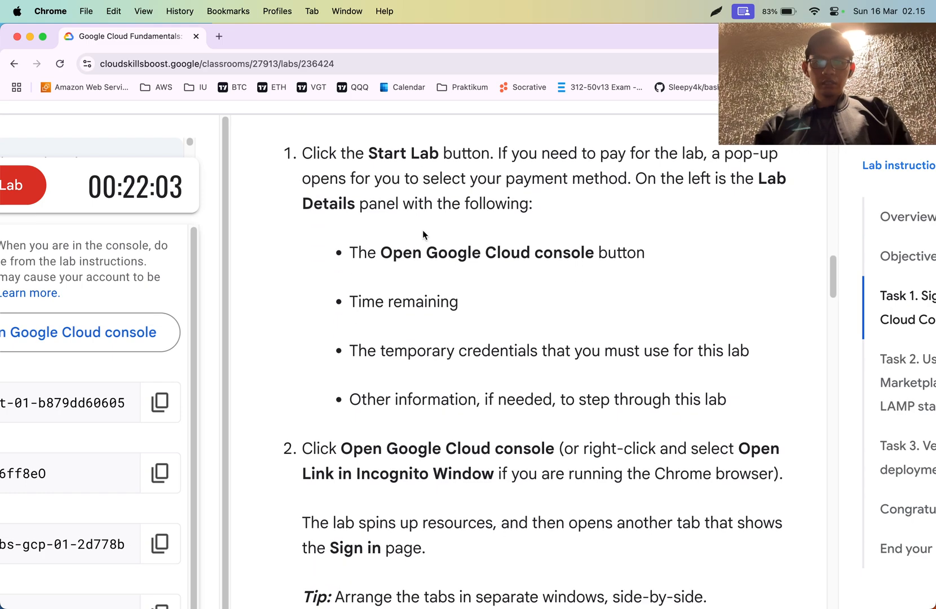
scroll(423, 234, "down", 15)
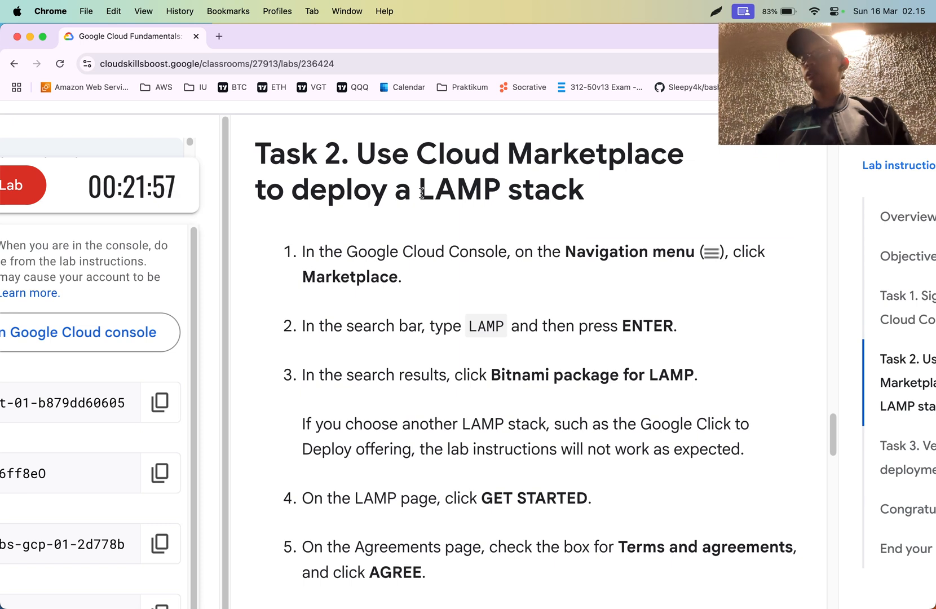
key("super+Tab")
left_click(421, 194)
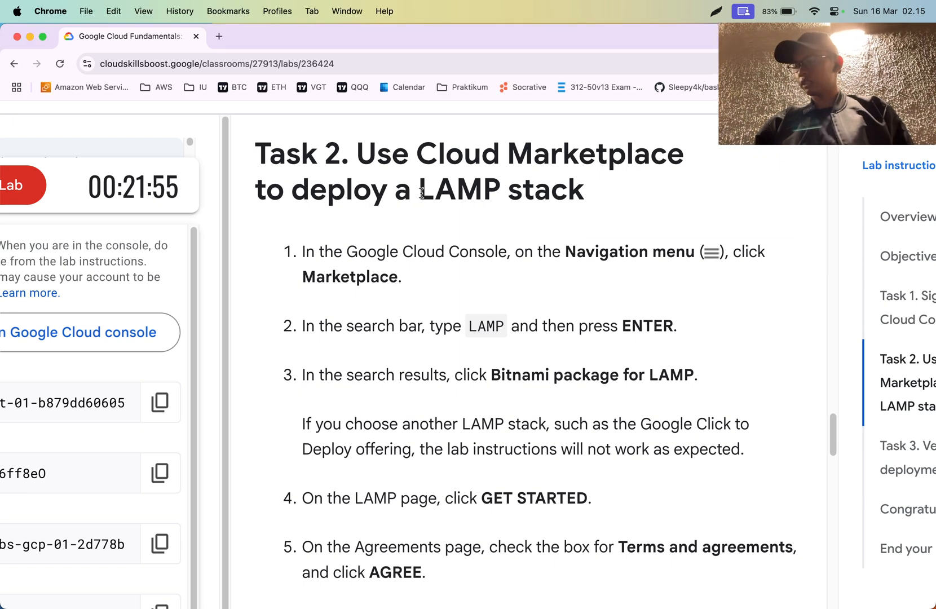
triple_click(375, 250)
left_click(386, 256)
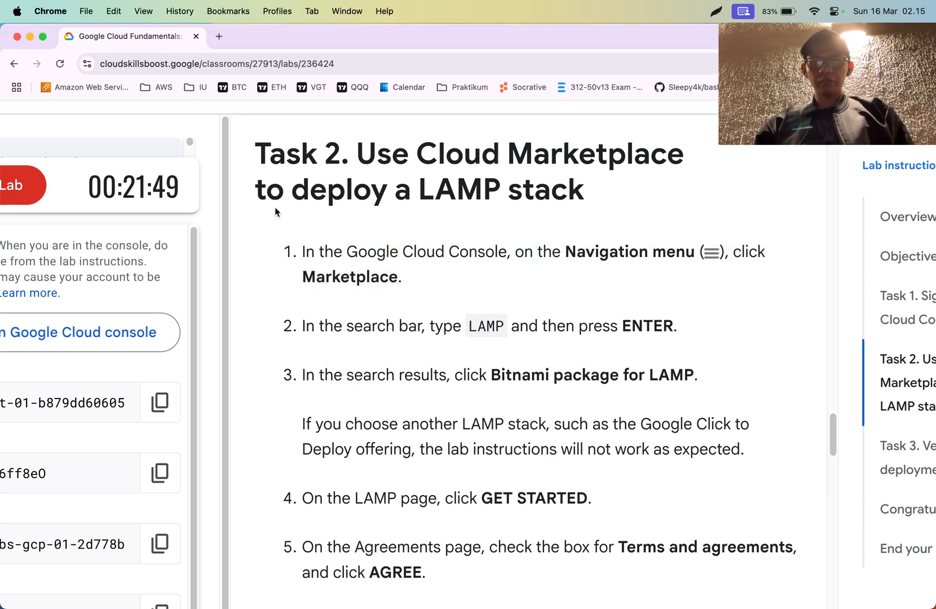
- Switch to the Google Cloud console in Safari and accept the Google Cloud Platform Terms of Service without opting in to email updates
key("super+Tab")
key("super+Tab")
key("super+Tab")
key("super+Tab")
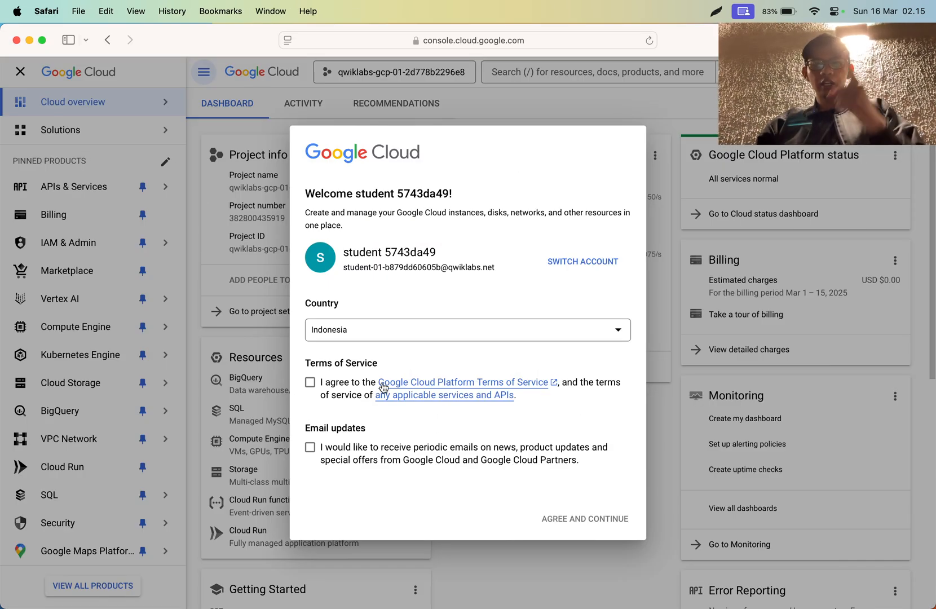
left_click(310, 383)
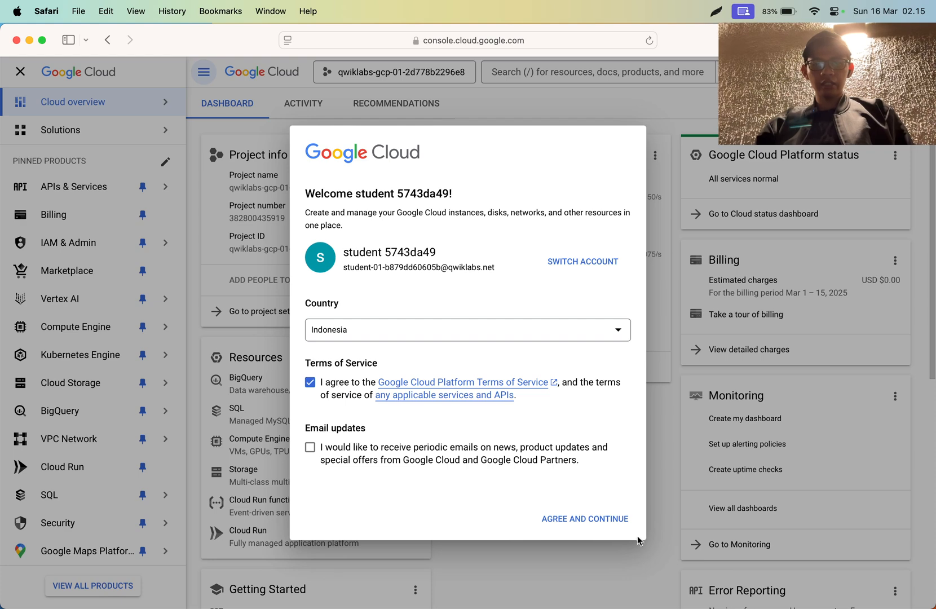
left_click(594, 519)
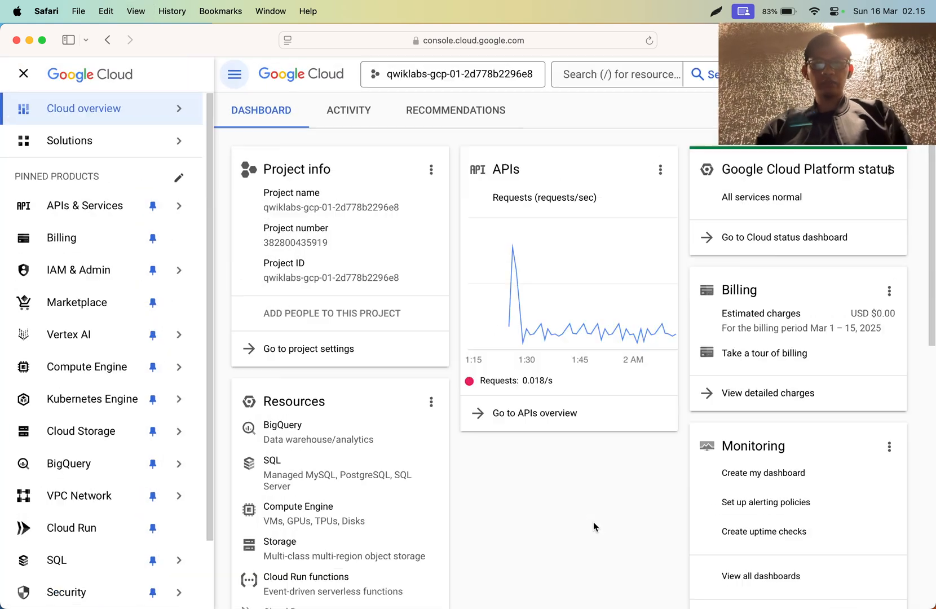
- Compare the first Task 2 instruction in Chrome with the console's navigation menu in Safari
key("super+Tab")
key("super+Tab")
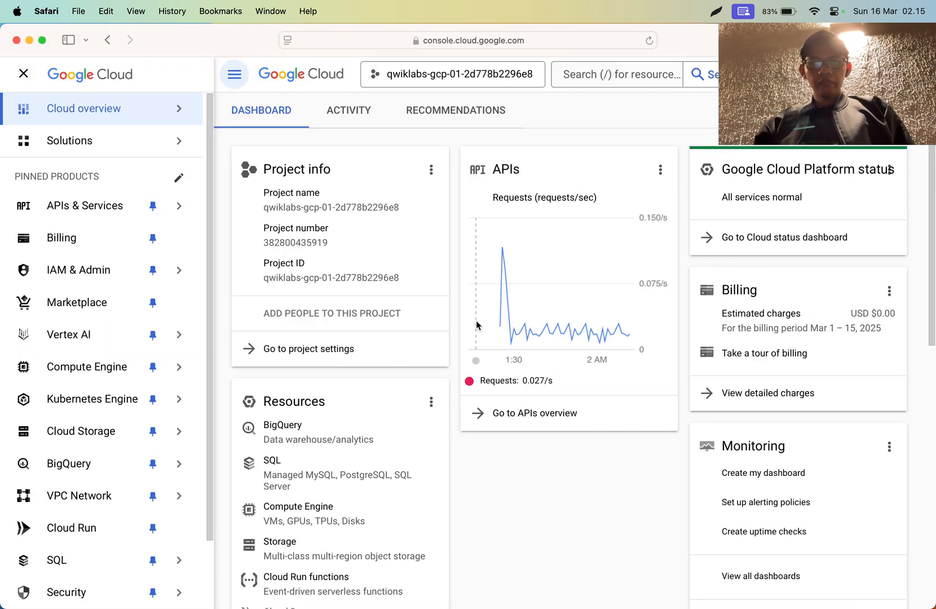
left_click(23, 75)
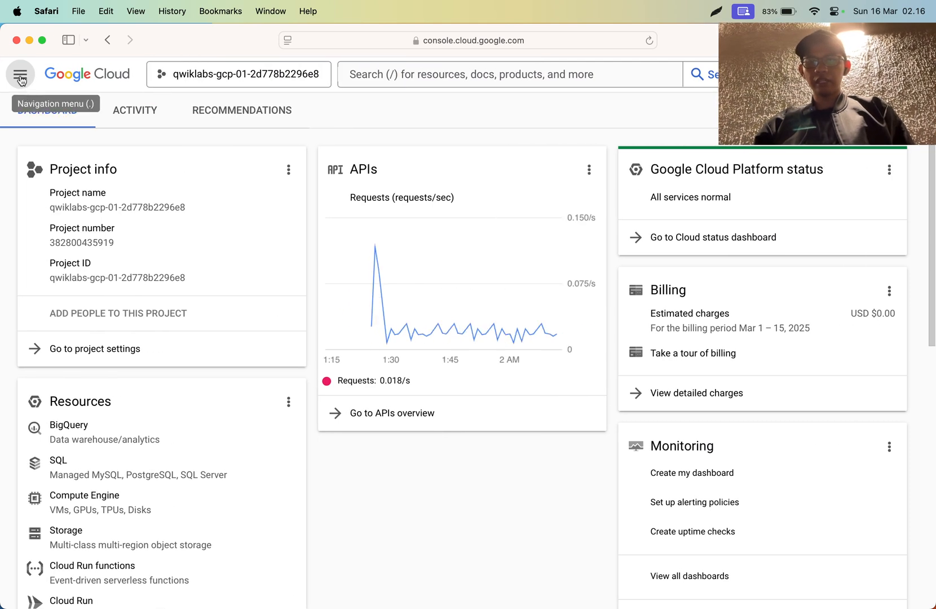
key("super+Tab")
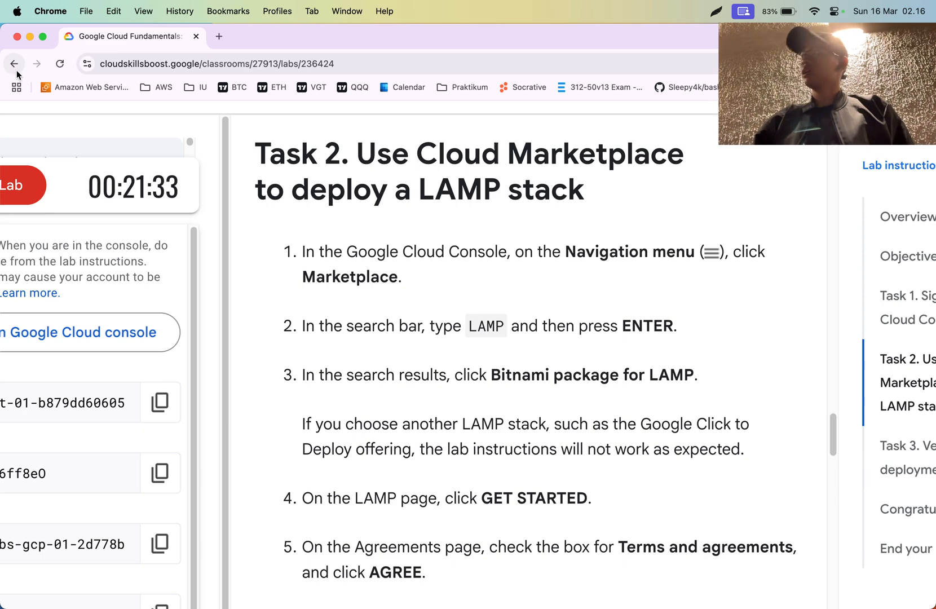
key("super+Tab")
key("super+Tab")
key("super+Tab")
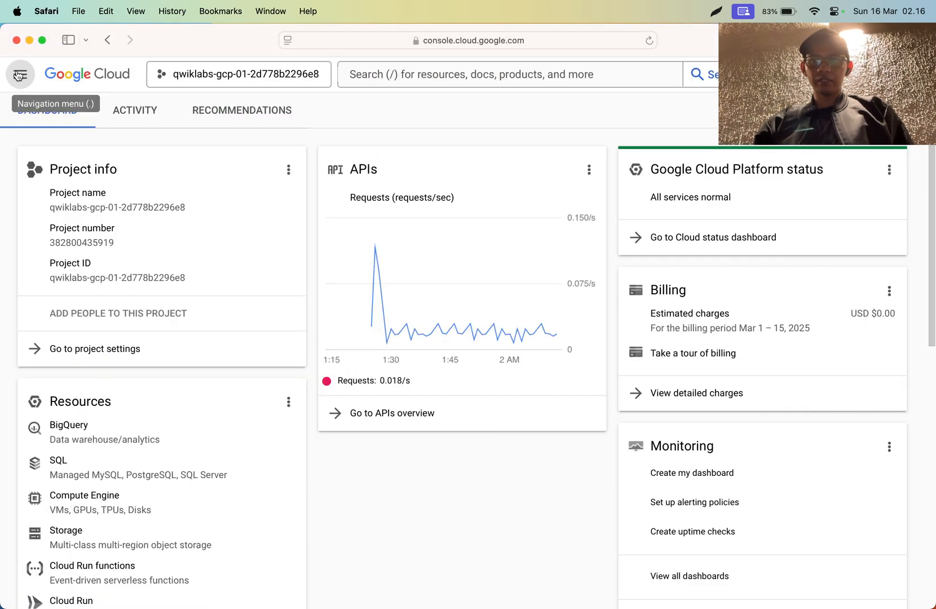
left_click(18, 74)
key("super+Tab")
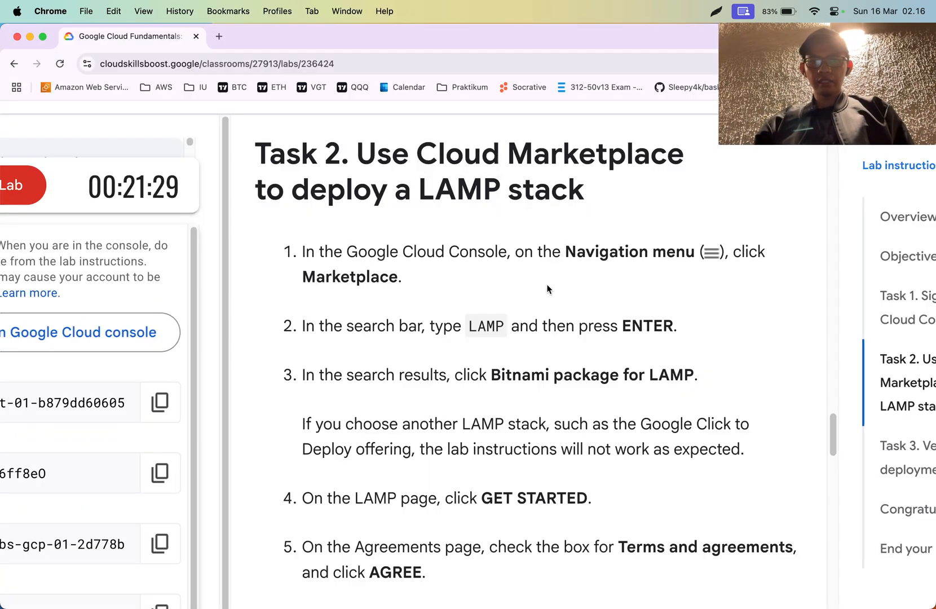
key("super+Tab")
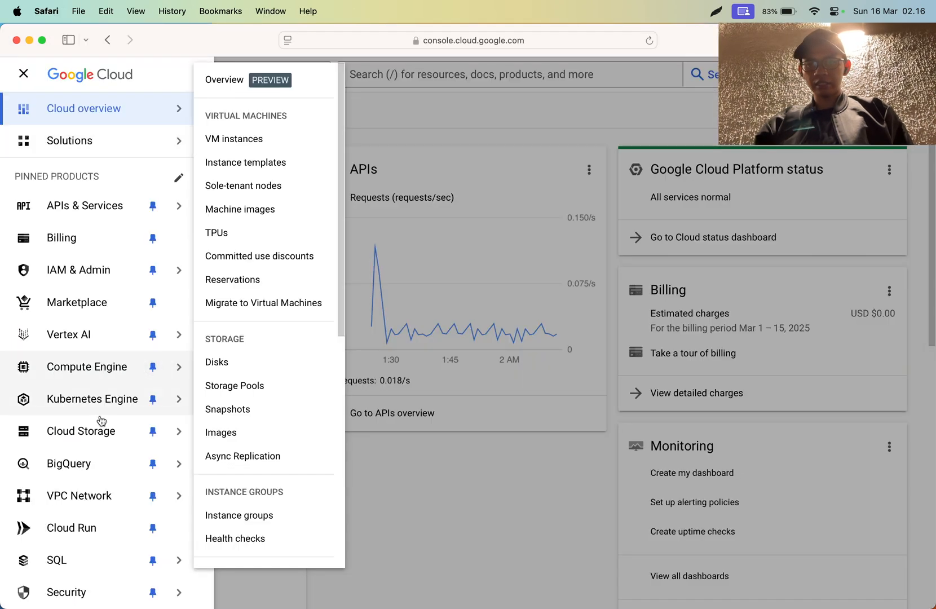
- Look through the pinned products in the console's navigation menu, then close the menu
scroll(90, 434, "down", 2)
scroll(91, 467, "down", 1)
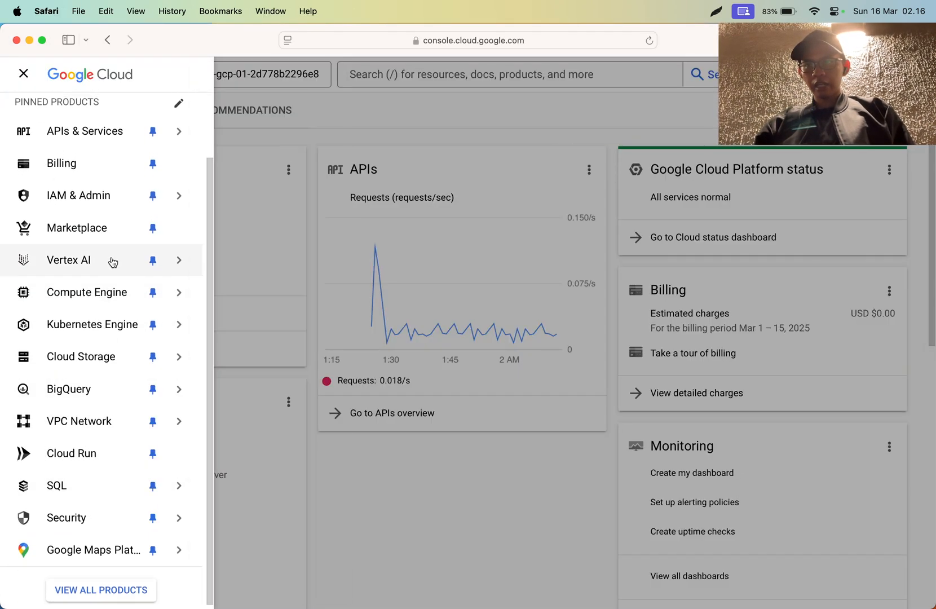
scroll(115, 237, "up", 4)
mouse_move(115, 196)
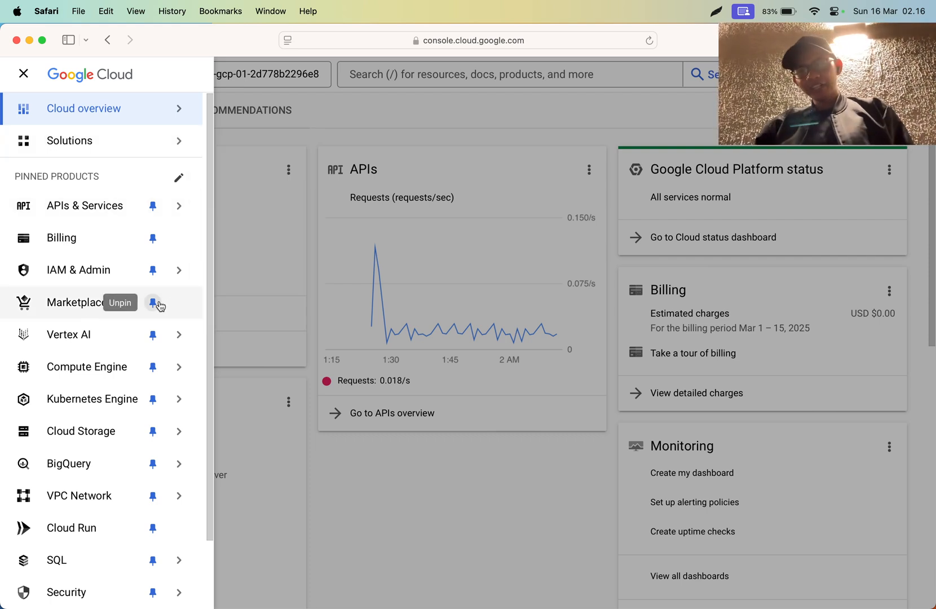
scroll(92, 303, "down", 3)
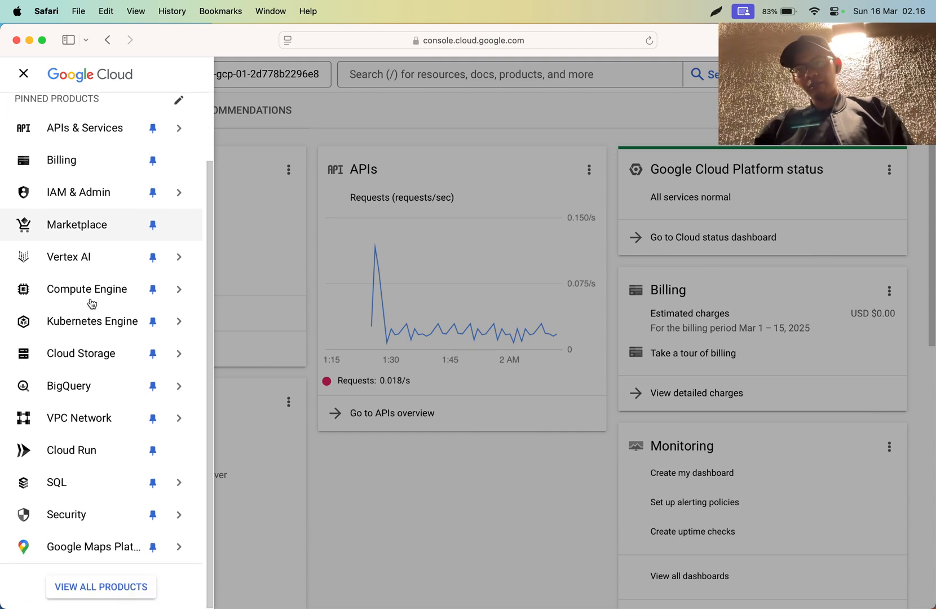
mouse_move(92, 303)
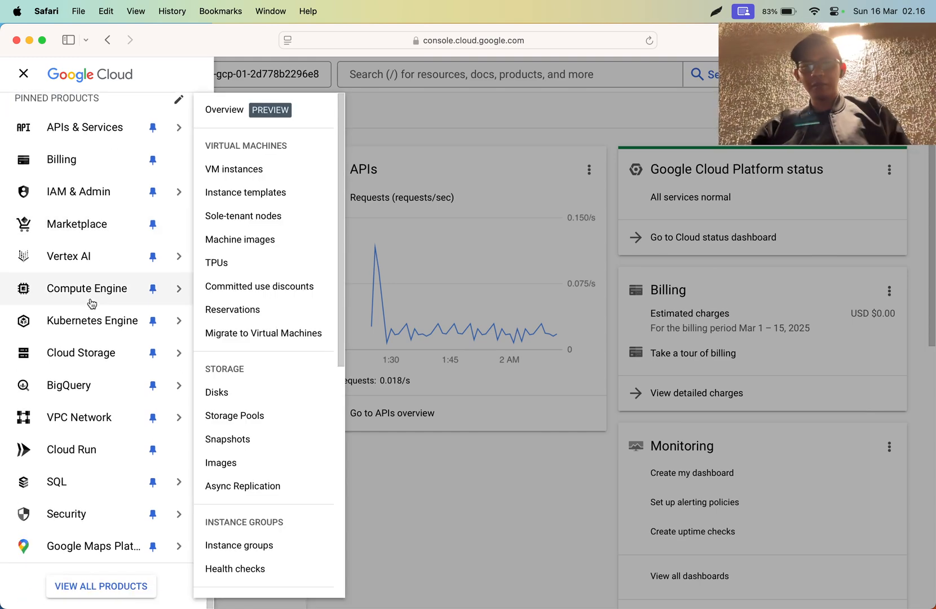
left_click(556, 206)
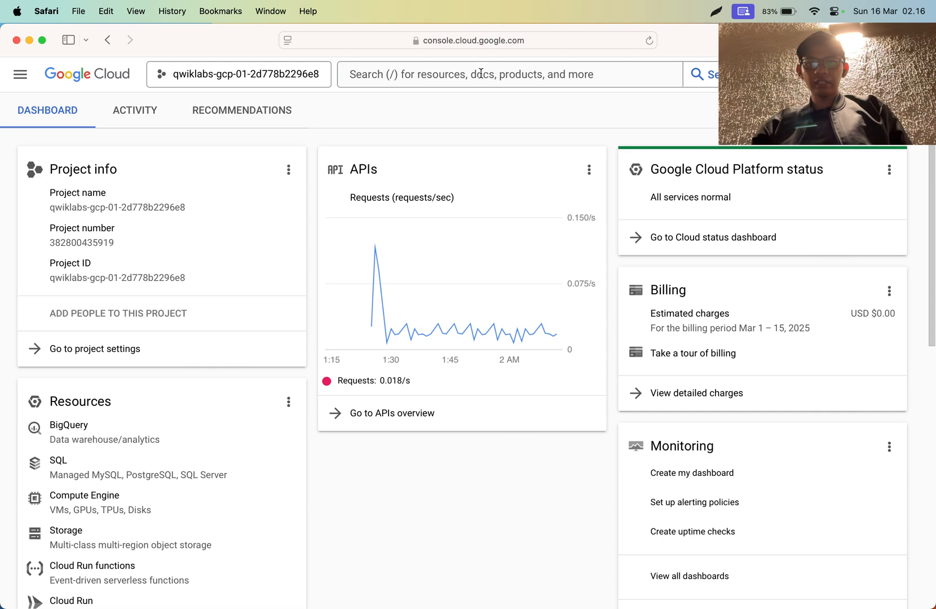
- Search the console for "marketplace" and open the Marketplace page
left_click(480, 74)
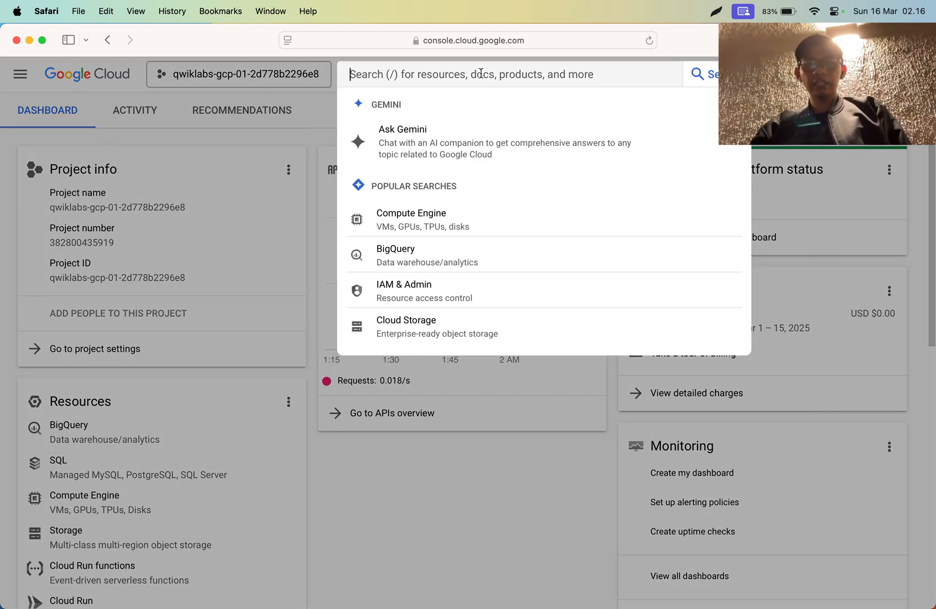
type("marketplace")
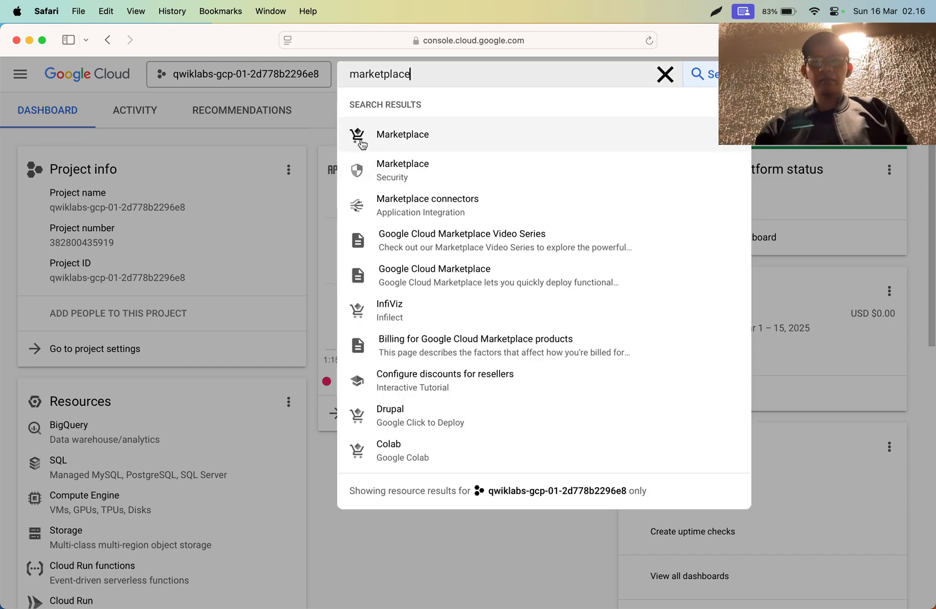
left_click(360, 138)
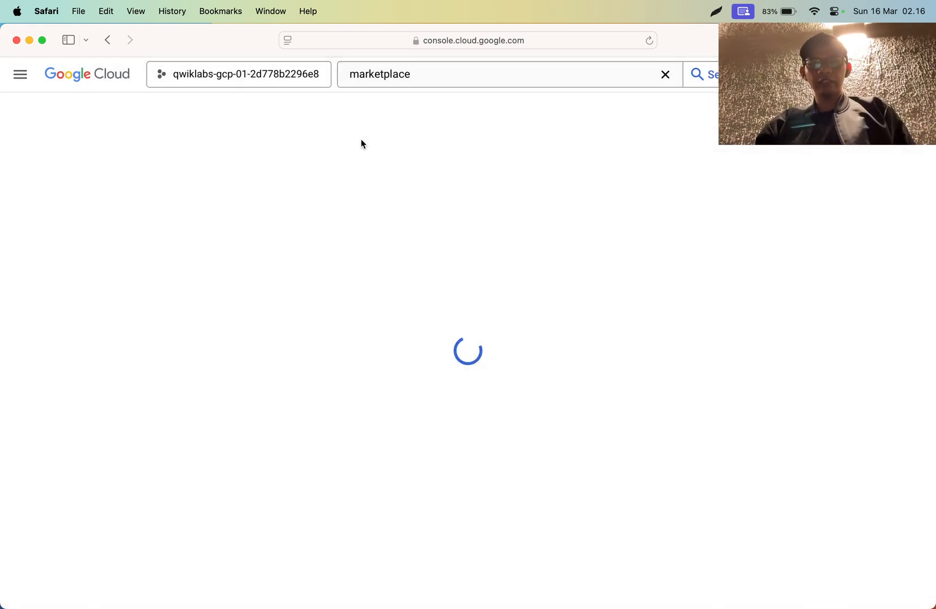
- Check the next Task 2 instructions in Chrome and return to the Marketplace page in Safari
key("super+Tab")
scroll(460, 316, "down", 1)
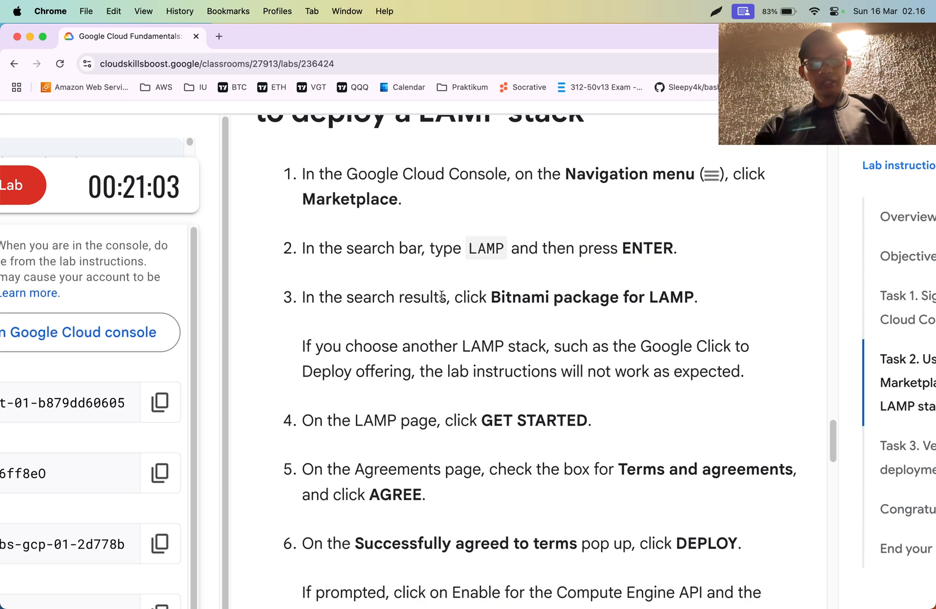
key("super+Tab")
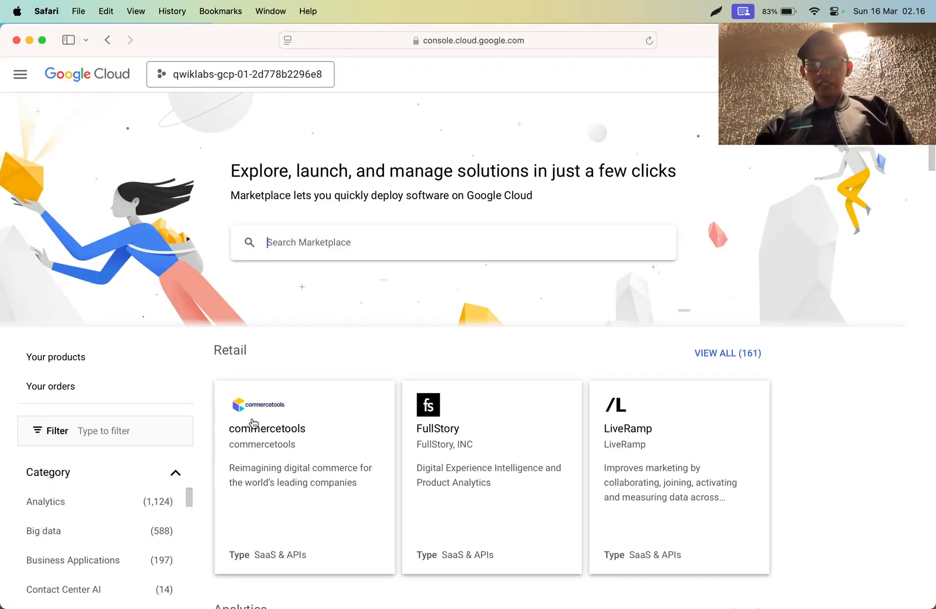
- Browse the Marketplace solutions by category, including Retail, Analytics, DevOps, Operating systems and Generative AI
scroll(254, 423, "down", 3)
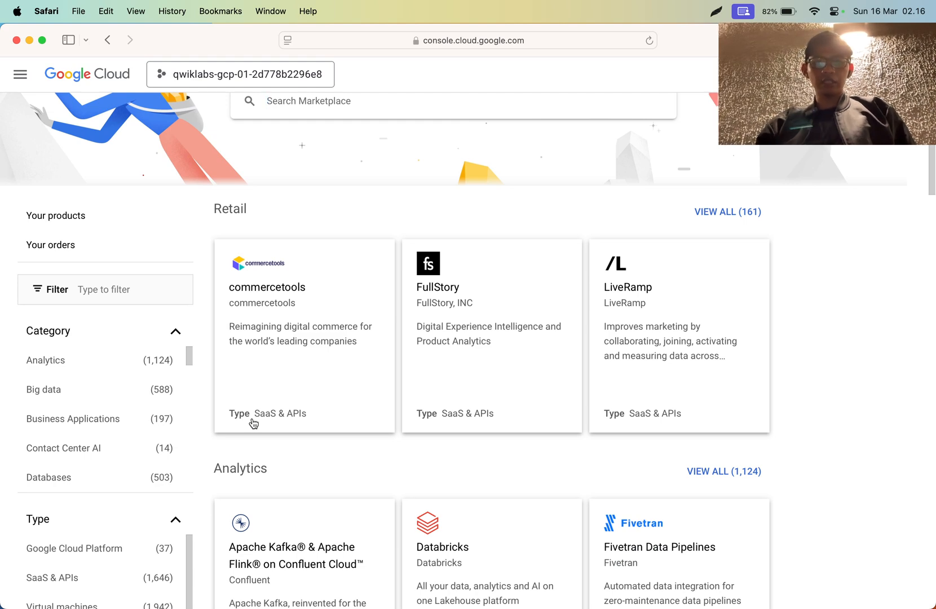
scroll(253, 423, "down", 5)
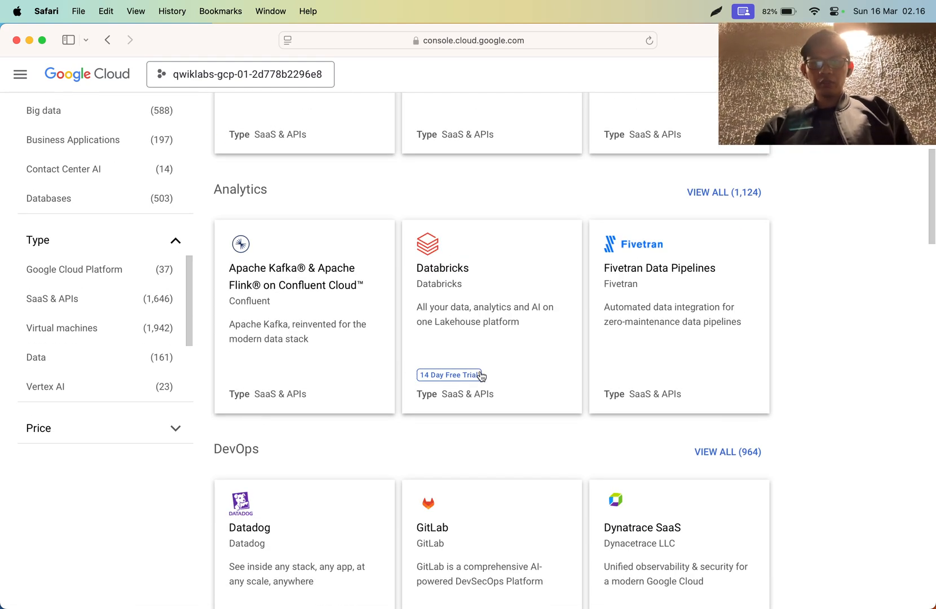
scroll(349, 305, "down", 5)
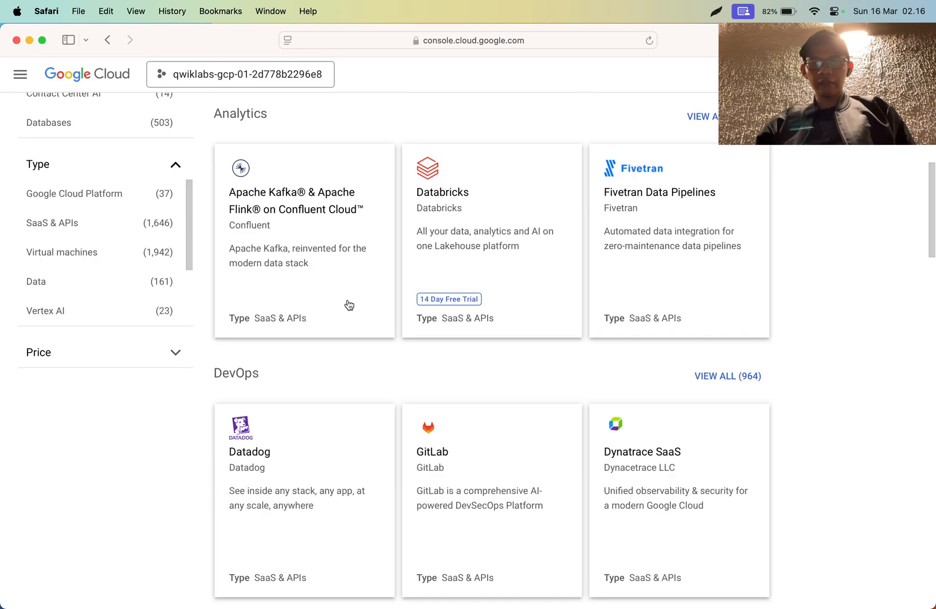
scroll(349, 305, "down", 6)
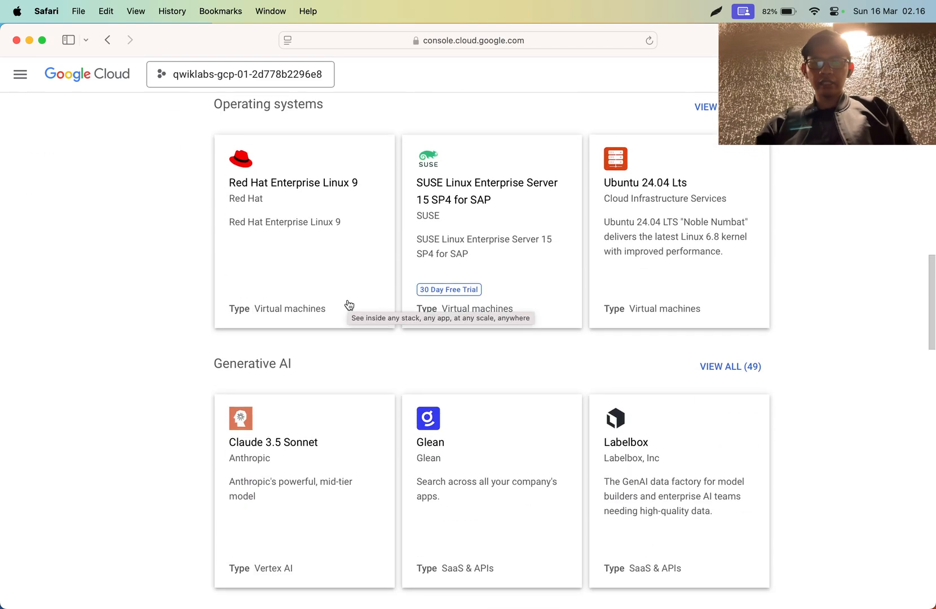
scroll(349, 305, "up", 4)
scroll(349, 305, "up", 15)
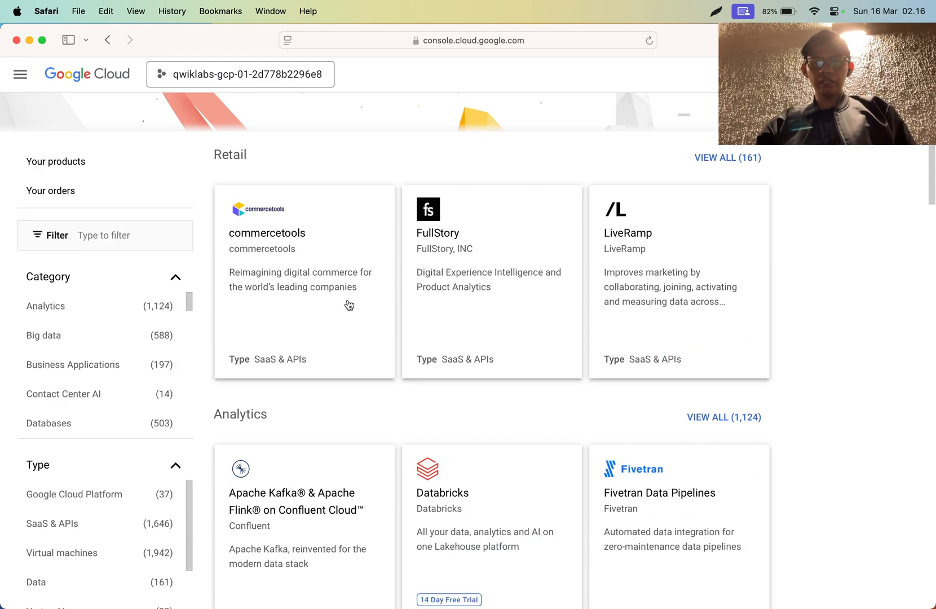
scroll(333, 365, "down", 5)
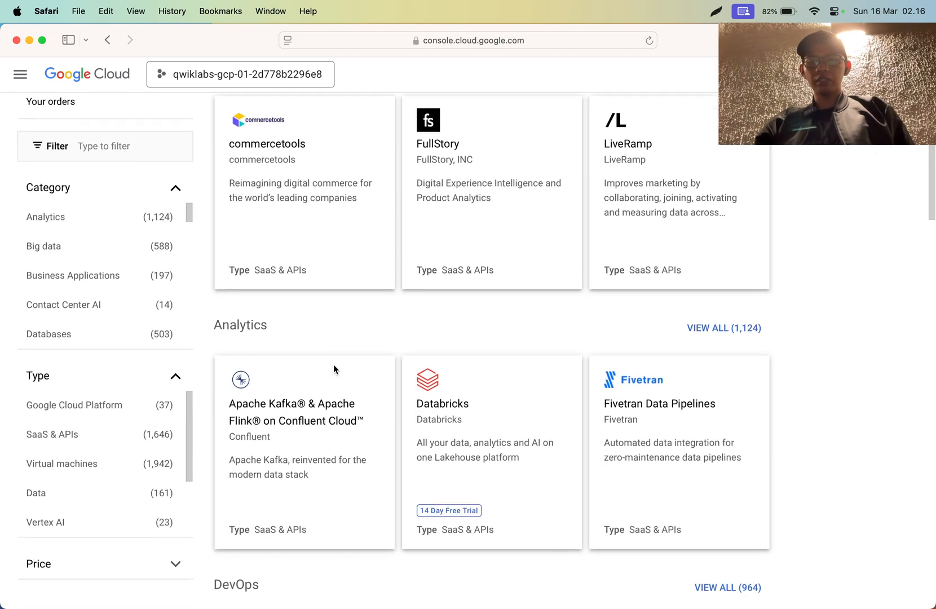
- Check the Task 2 instructions for finding the LAMP package in Chrome and return to the Marketplace page in Safari
key("super+Tab")
key("super+Tab")
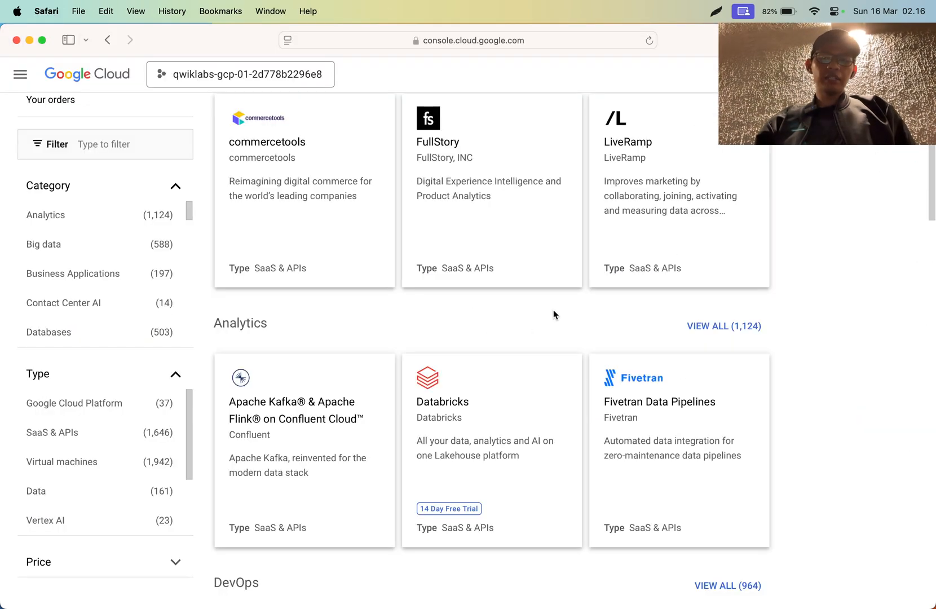
key("super+Tab")
scroll(553, 315, "down", 2)
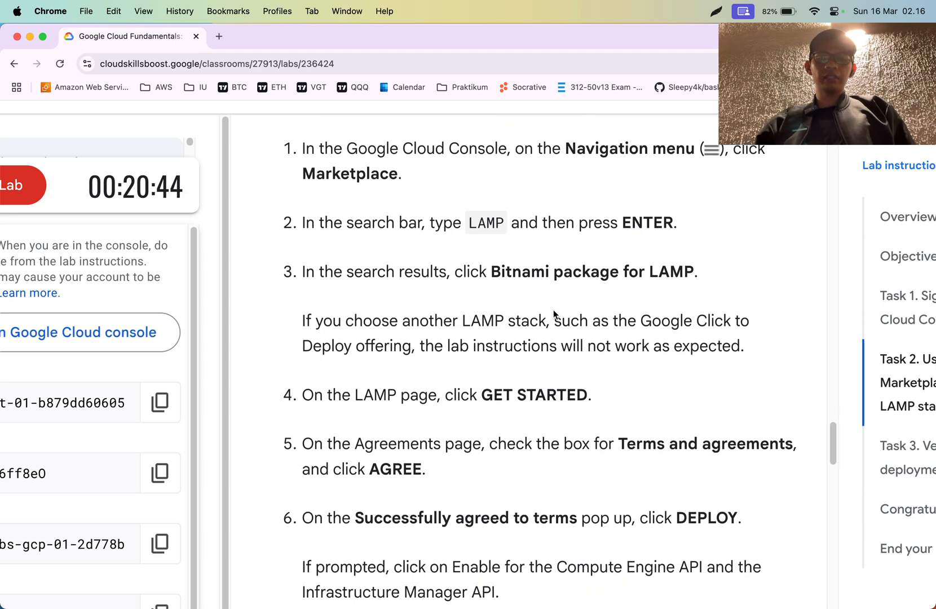
key("super+Tab")
- Search the Marketplace for "LAMP" and enlarge the results page
scroll(309, 201, "up", 5)
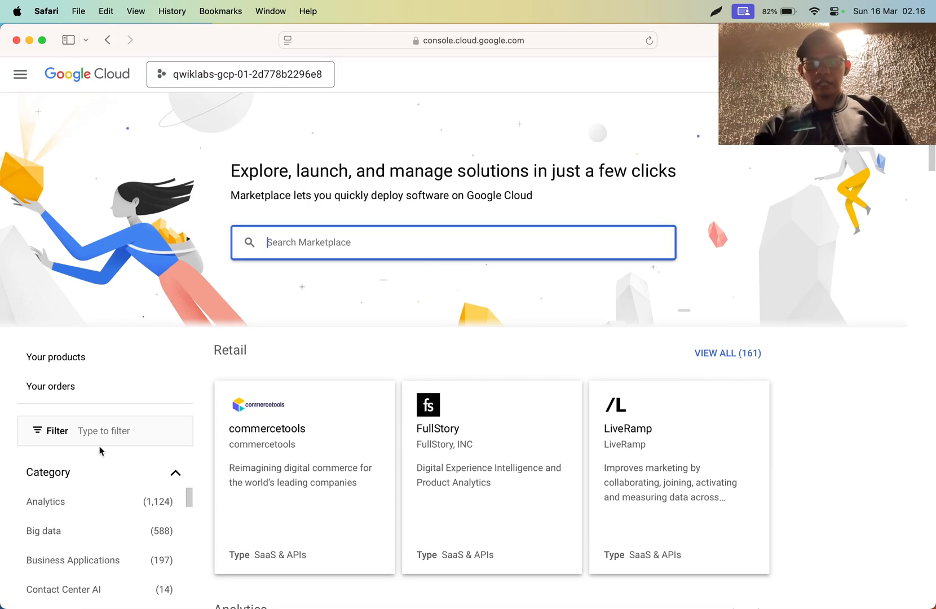
type("LAMP")
key("Return")
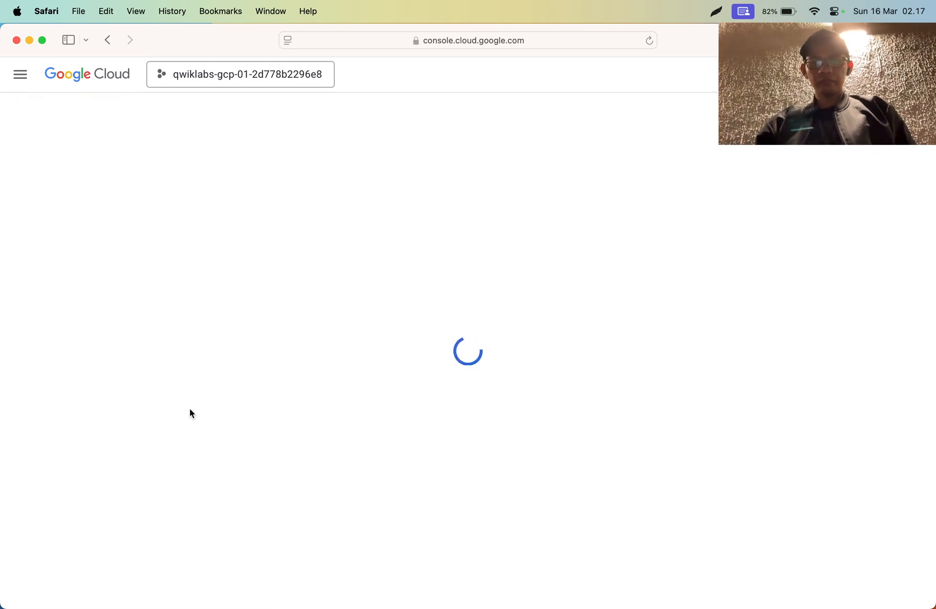
key("super+plus")
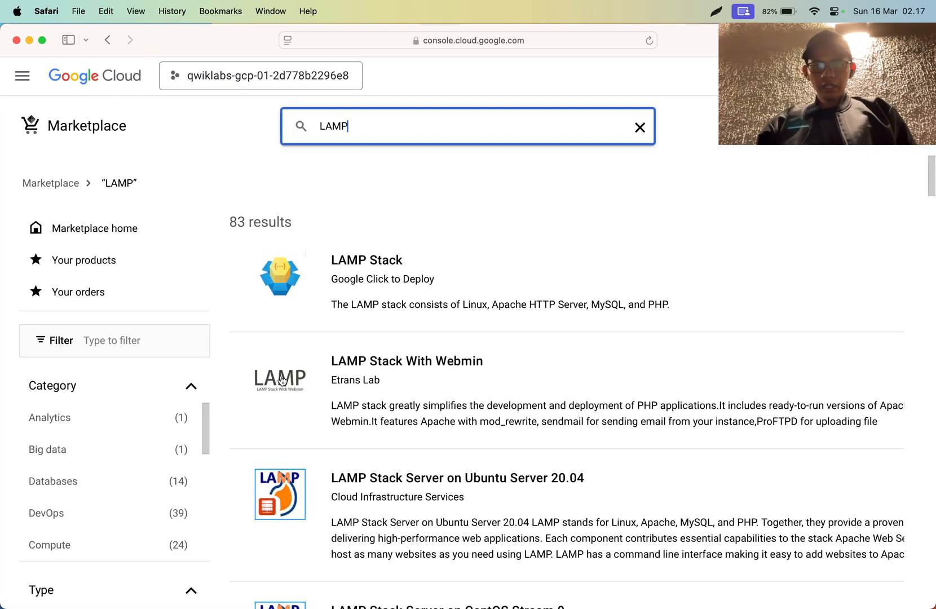
- Look through the LAMP search results, comparing the offered stacks and their publishers
scroll(313, 286, "down", 1)
scroll(313, 287, "down", 1)
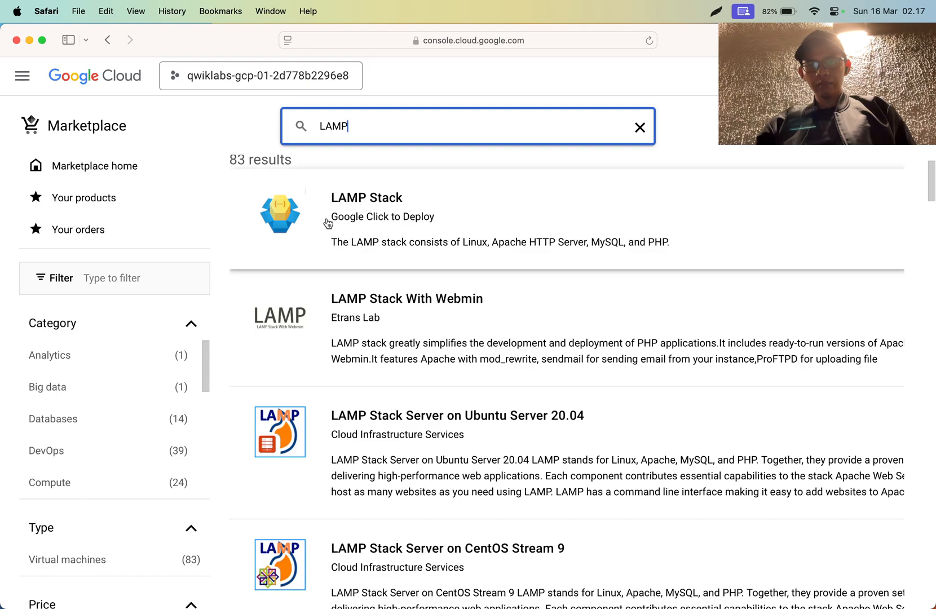
scroll(373, 283, "down", 6)
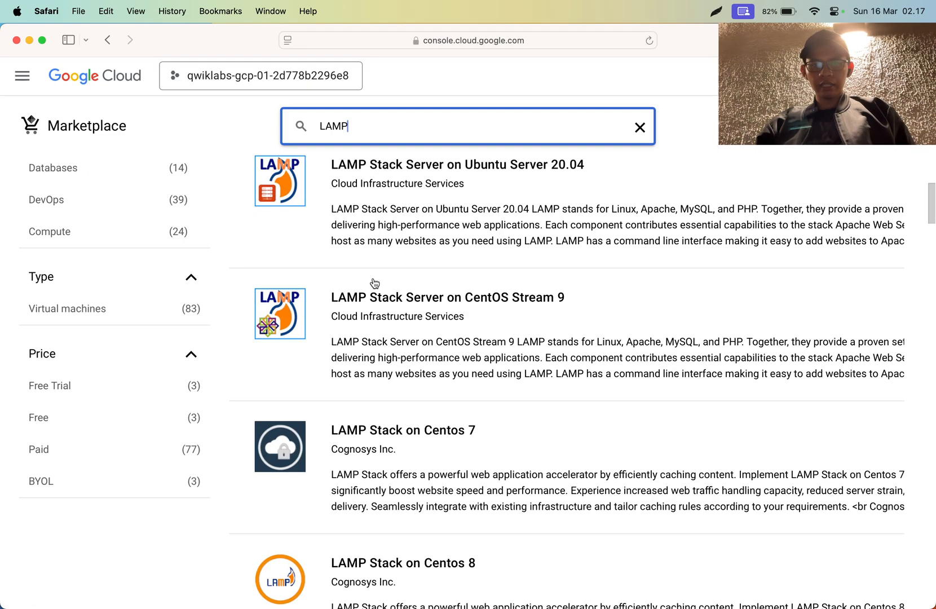
scroll(375, 284, "up", 8)
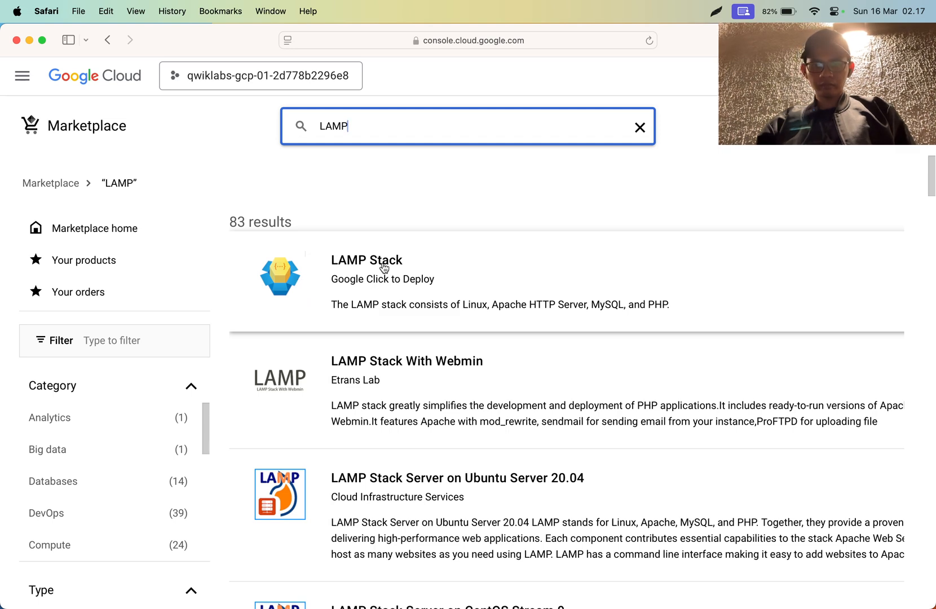
scroll(362, 299, "up", 5)
scroll(362, 298, "right", 2)
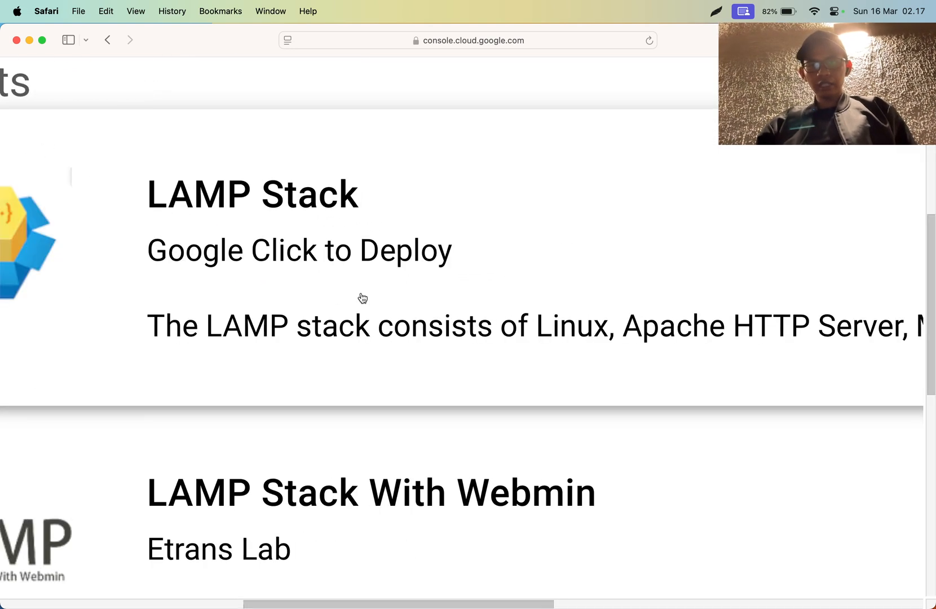
scroll(362, 298, "down", 4)
scroll(308, 263, "down", 3)
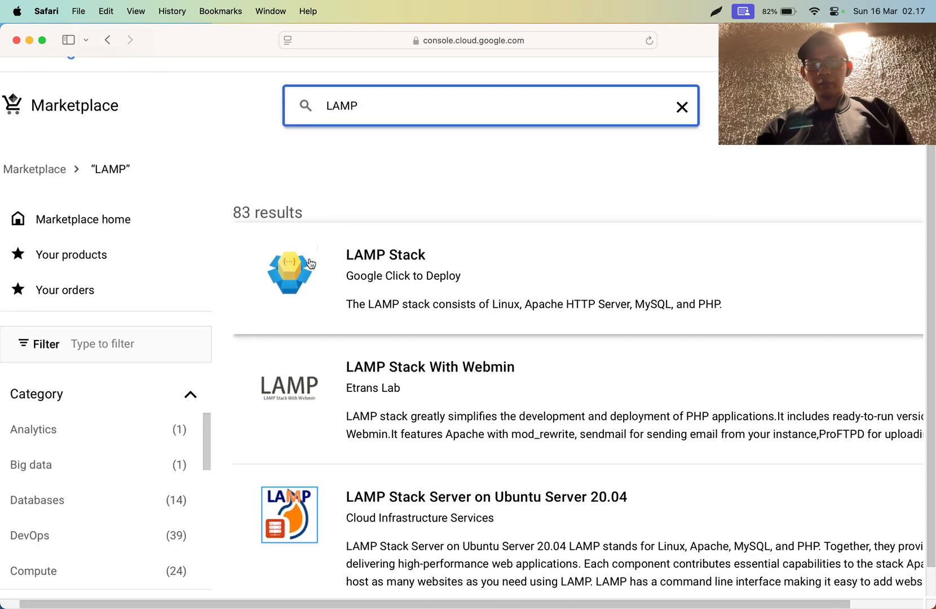
scroll(308, 263, "up", 6)
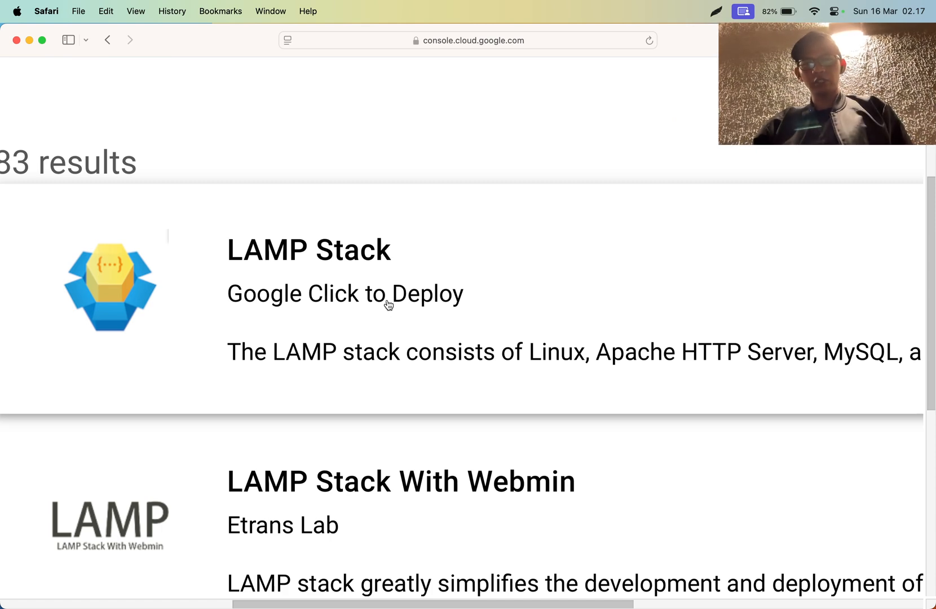
key("super+Tab")
key("super+Tab")
key("super+Tab")
key("super+Tab")
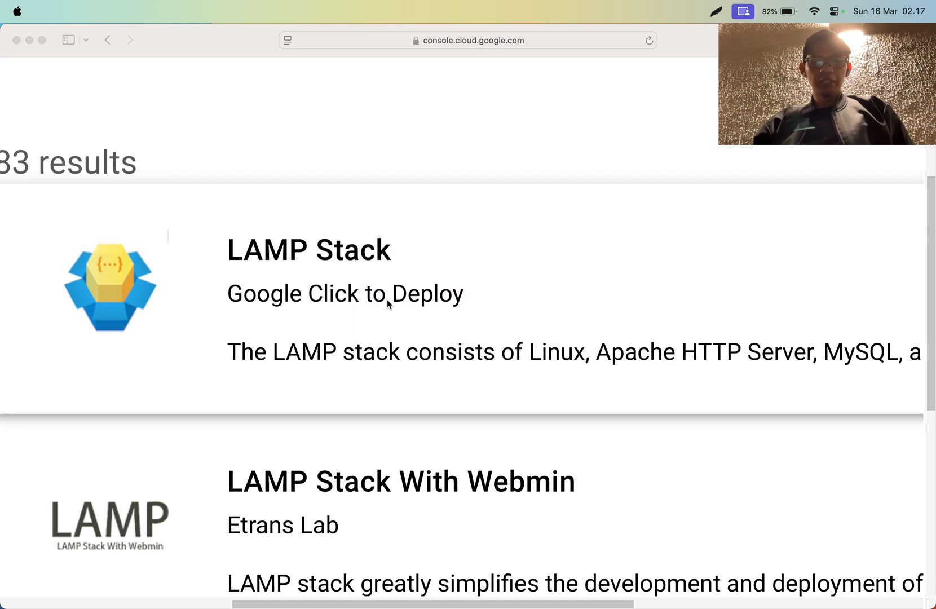
key("super+Tab")
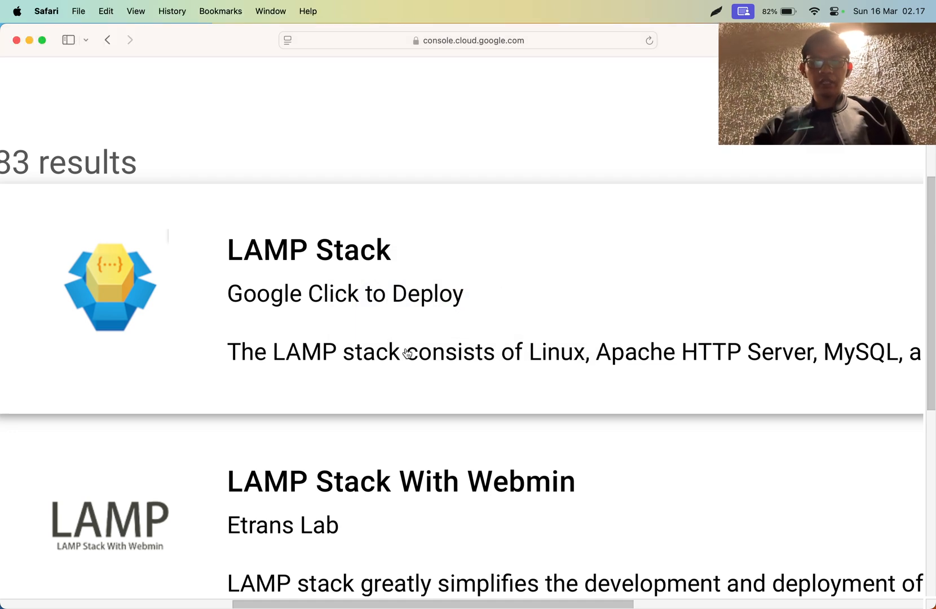
- Open the product details of the LAMP Stack solution published by Google Click to Deploy
scroll(440, 355, "right", 2)
scroll(432, 375, "down", 2)
scroll(432, 375, "right", 1)
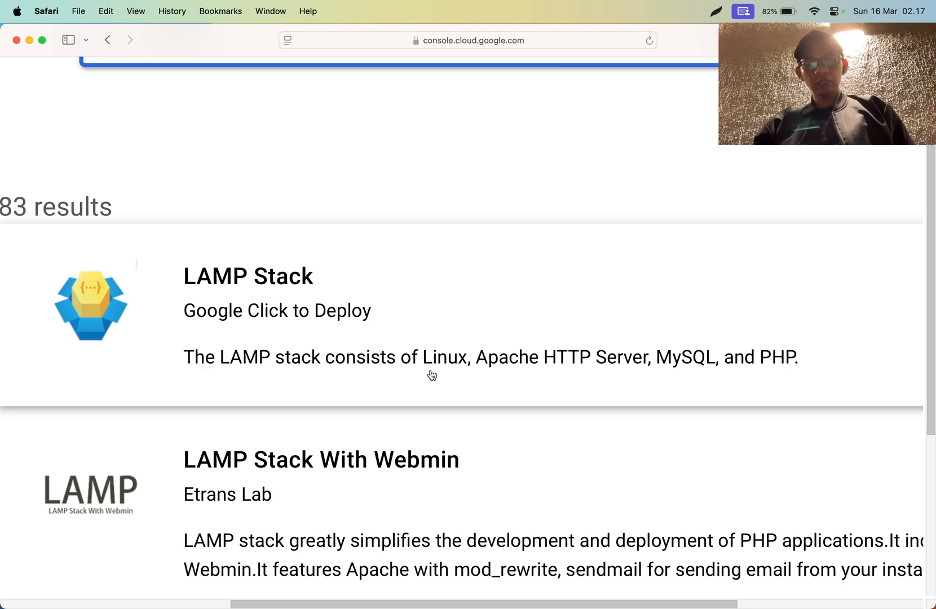
scroll(359, 354, "down", 5)
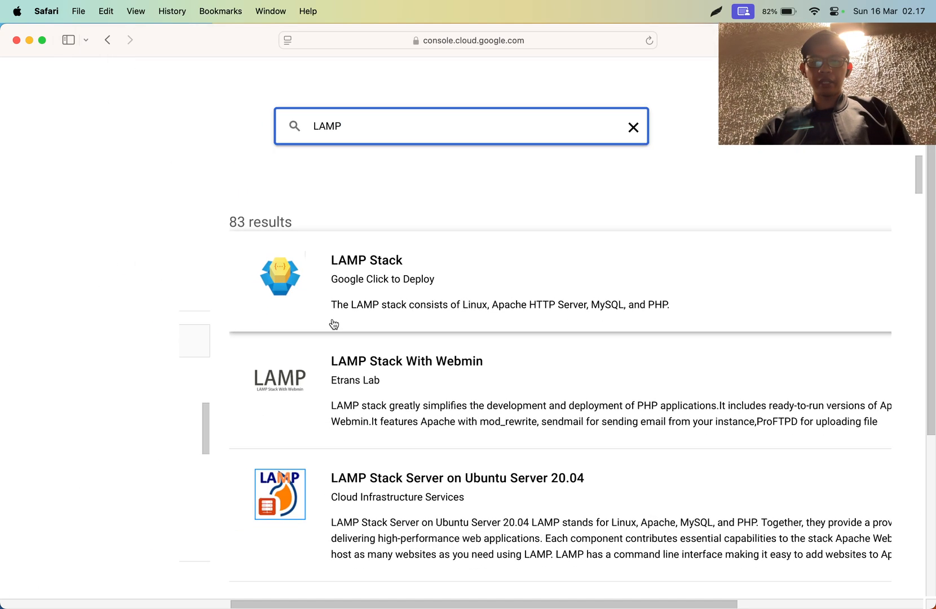
left_click(376, 261)
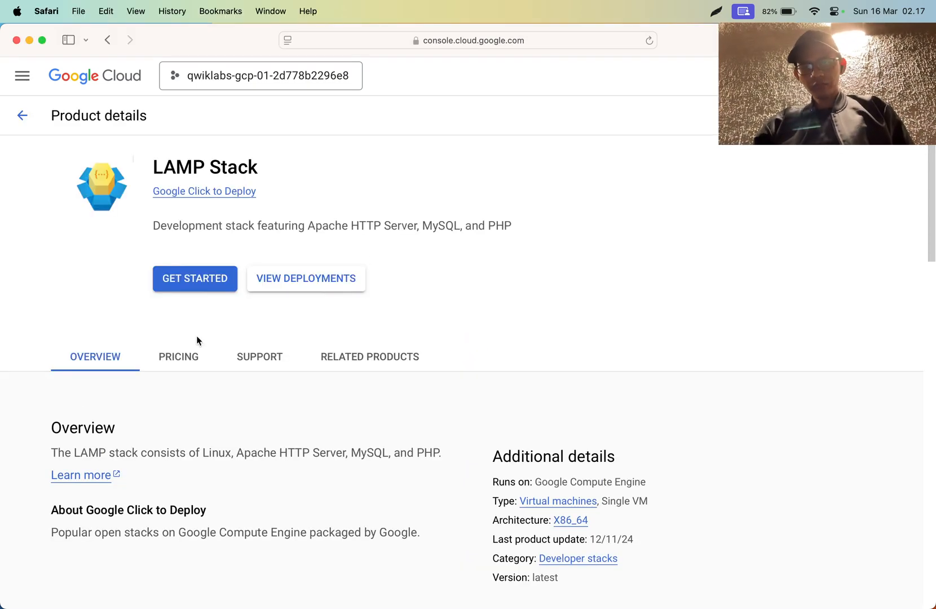
- Review the LAMP Stack overview and additional details, including the platform it runs on, type and architecture
scroll(197, 337, "down", 4)
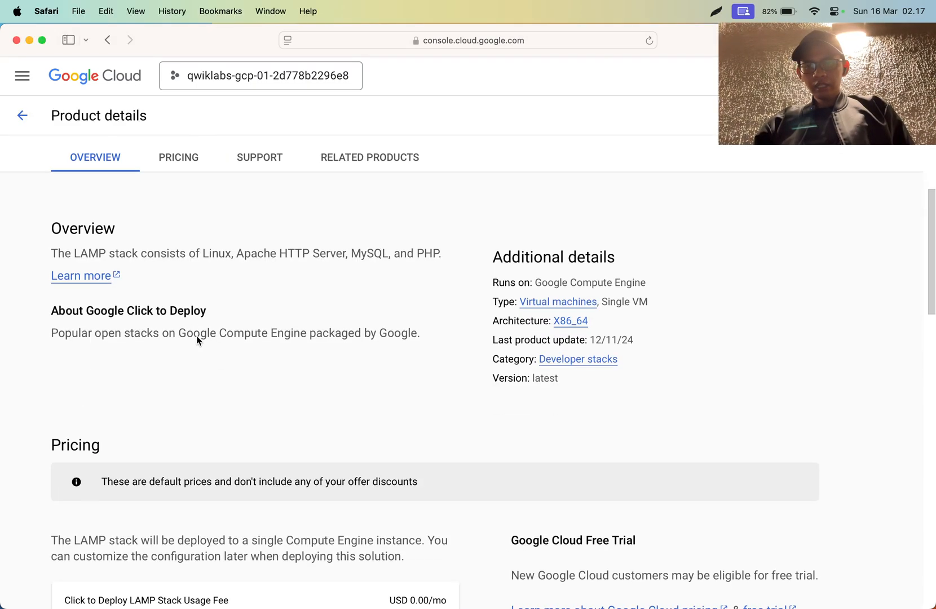
triple_click(168, 249)
left_click(168, 248)
scroll(484, 281, "up", 5)
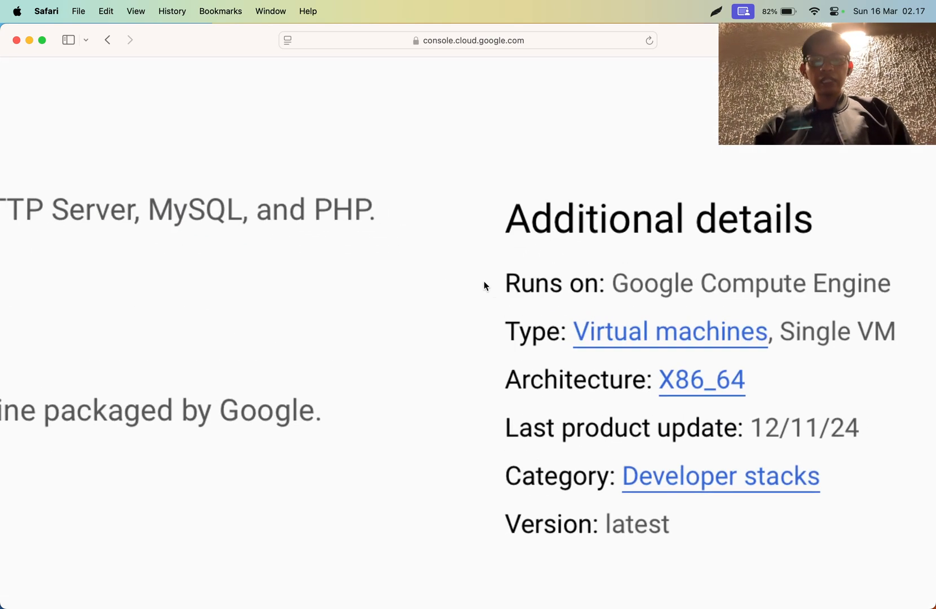
scroll(485, 281, "right", 5)
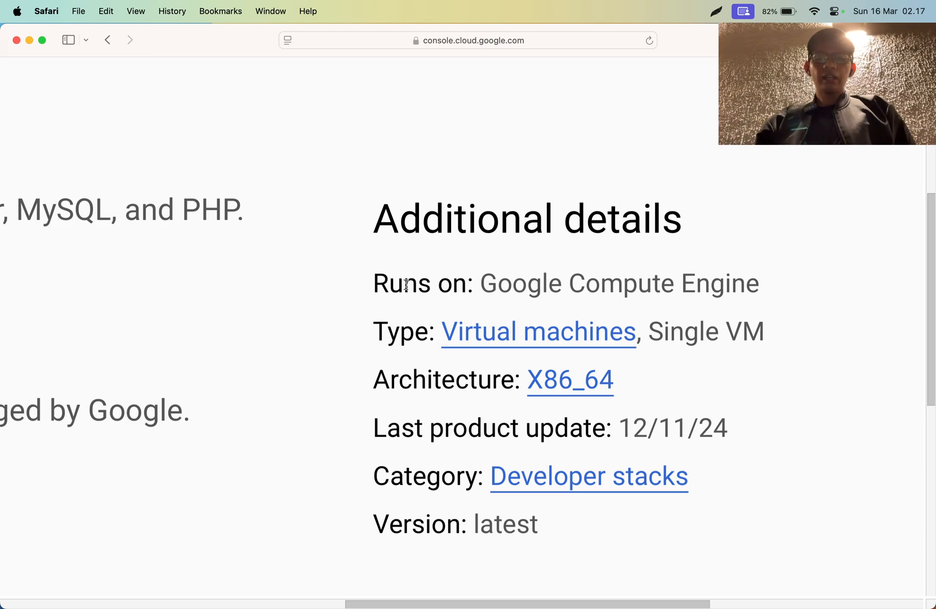
left_click_drag(406, 285, 689, 290)
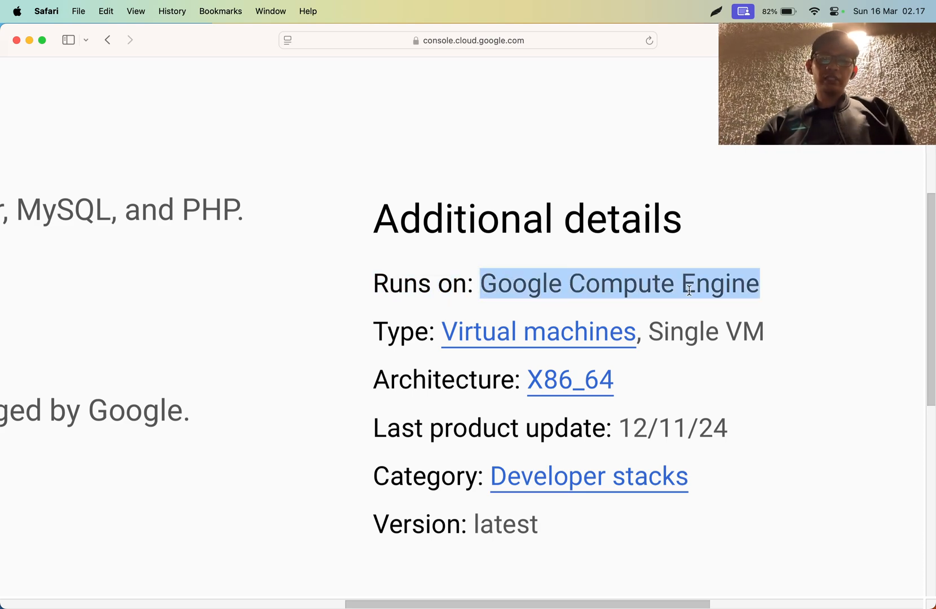
left_click(689, 290)
scroll(619, 266, "down", 5)
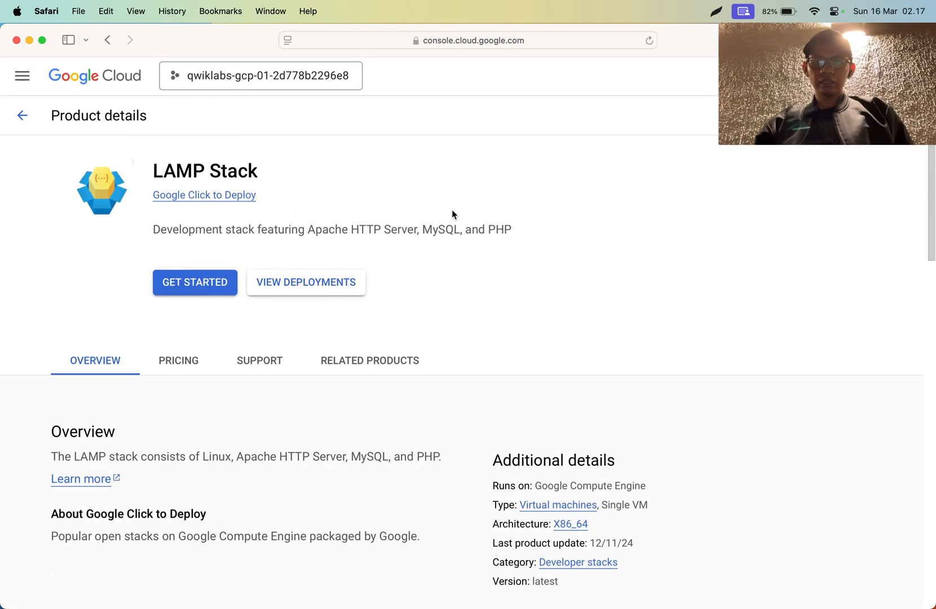
scroll(490, 395, "down", 4)
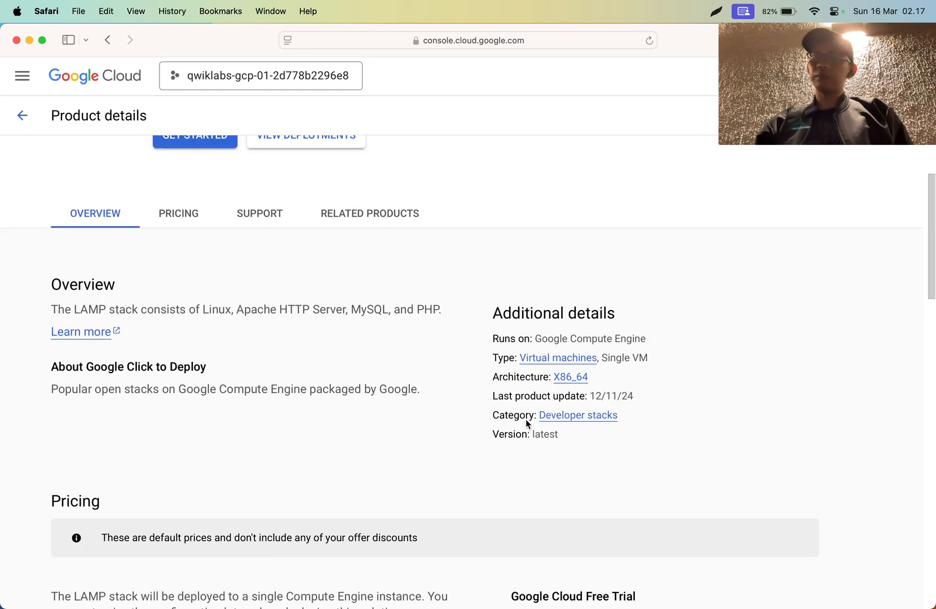
scroll(576, 349, "up", 5)
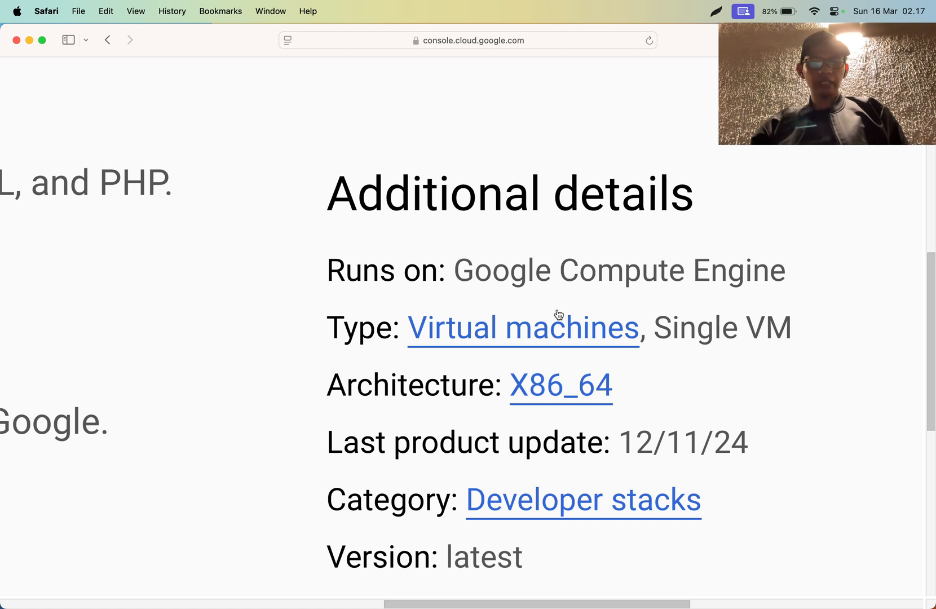
left_click_drag(465, 251, 752, 298)
double_click(744, 284)
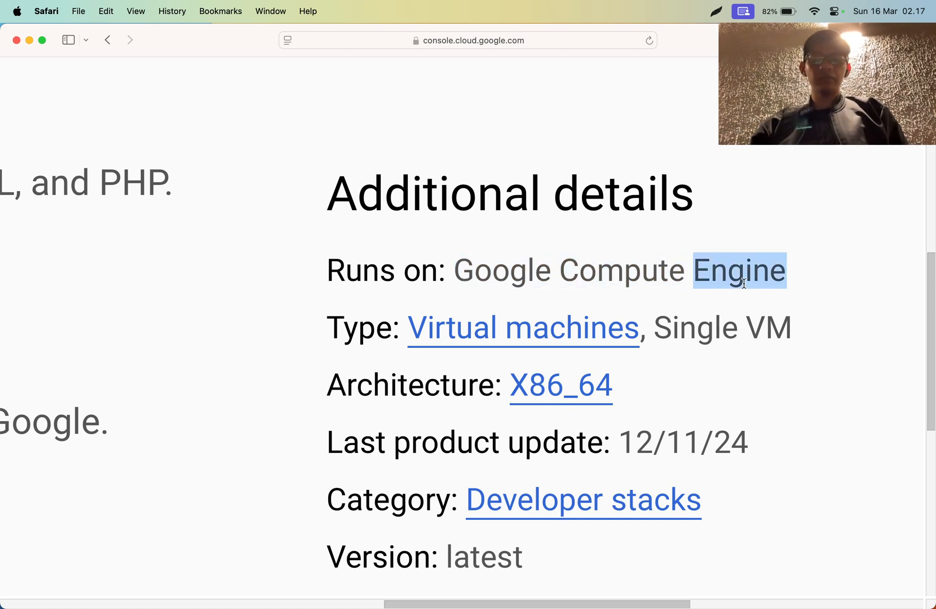
left_click(688, 284)
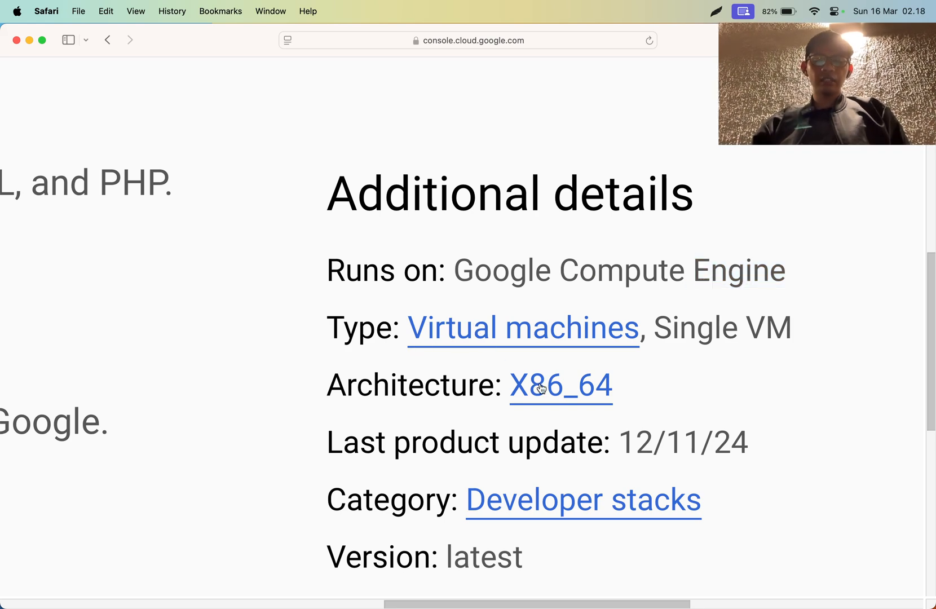
scroll(546, 385, "down", 3)
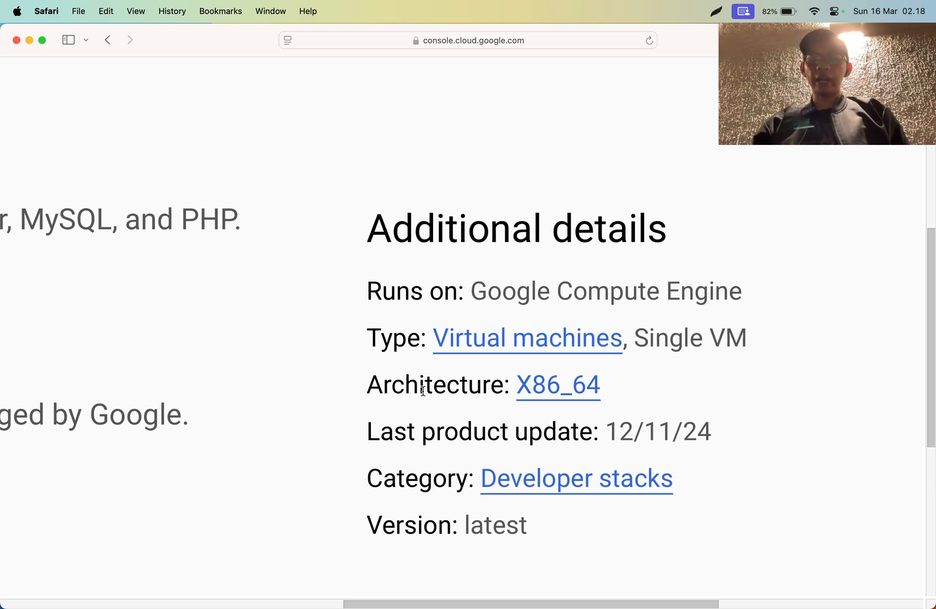
scroll(480, 444, "down", 3)
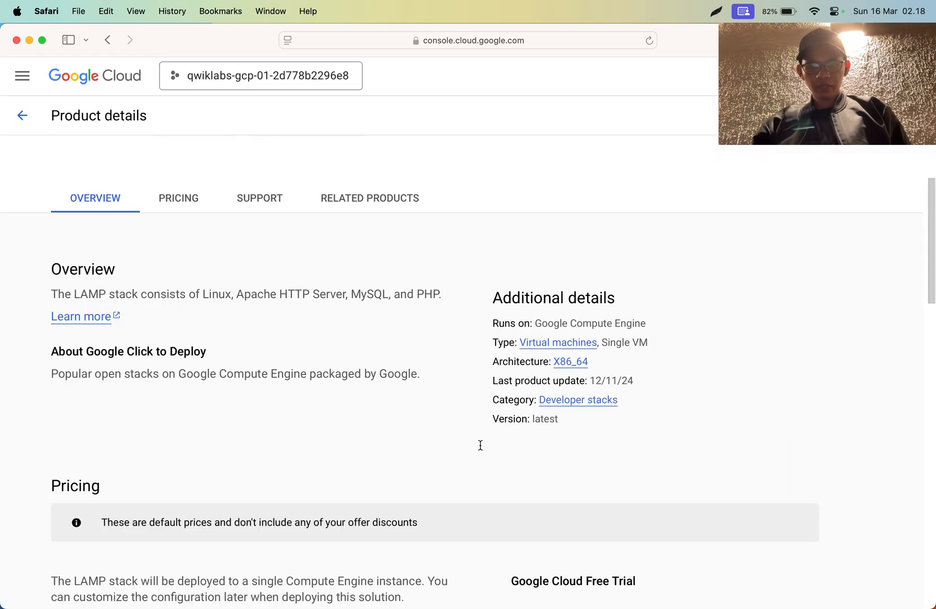
- Examine the LAMP Stack pricing, including the usage fee, infrastructure fees and estimated monthly total
scroll(570, 414, "down", 5)
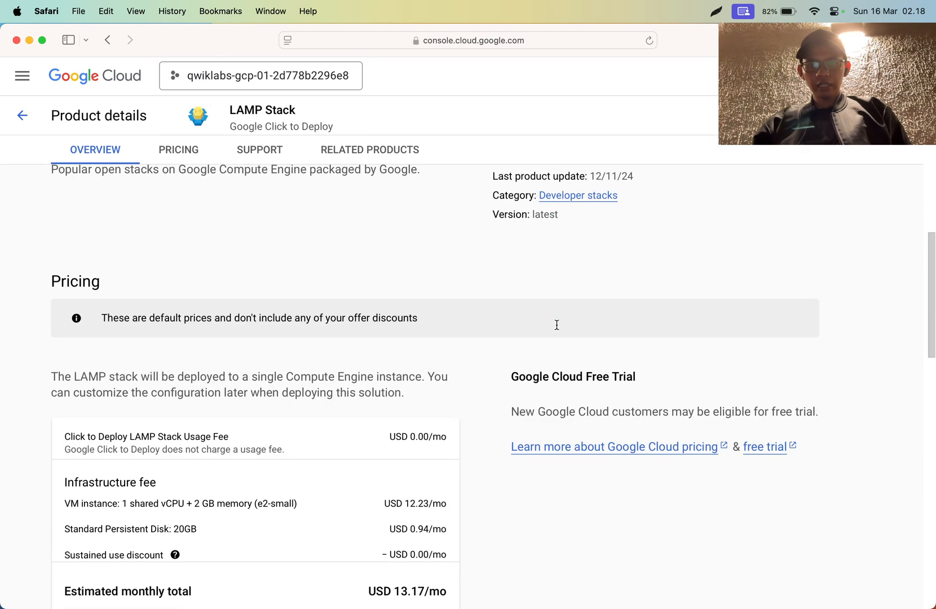
scroll(320, 348, "down", 3)
scroll(320, 349, "up", 2)
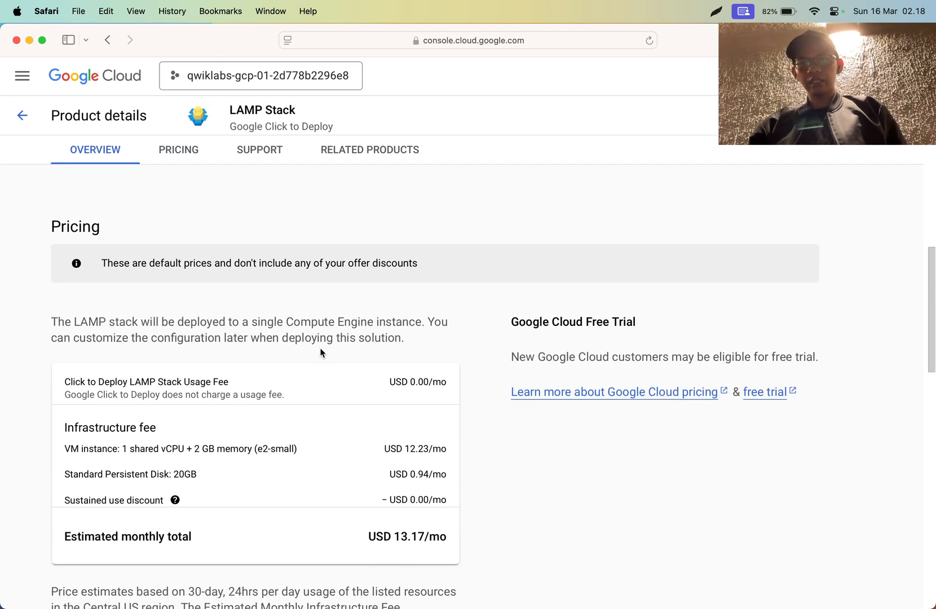
key("super+Tab")
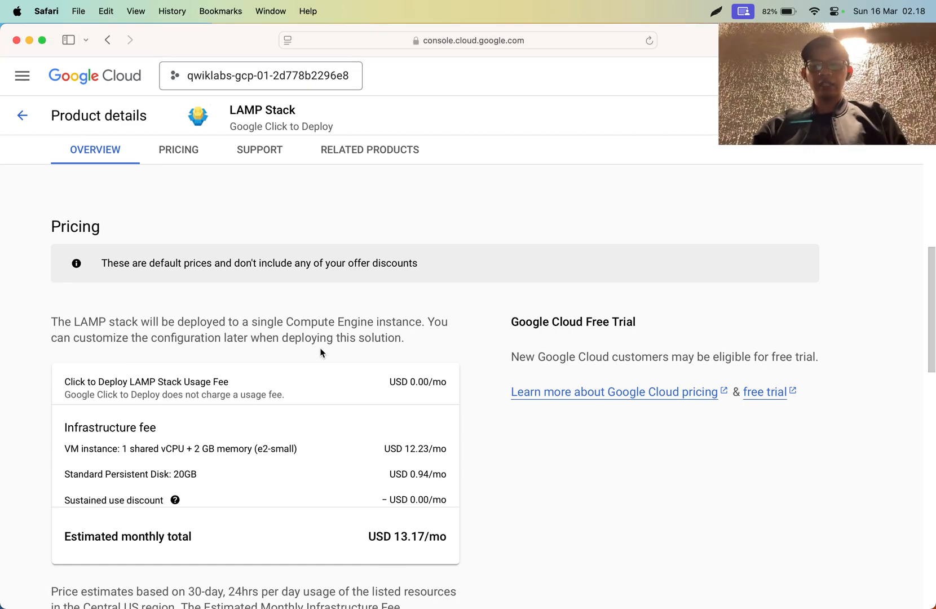
scroll(320, 349, "up", 5)
scroll(320, 349, "down", 4)
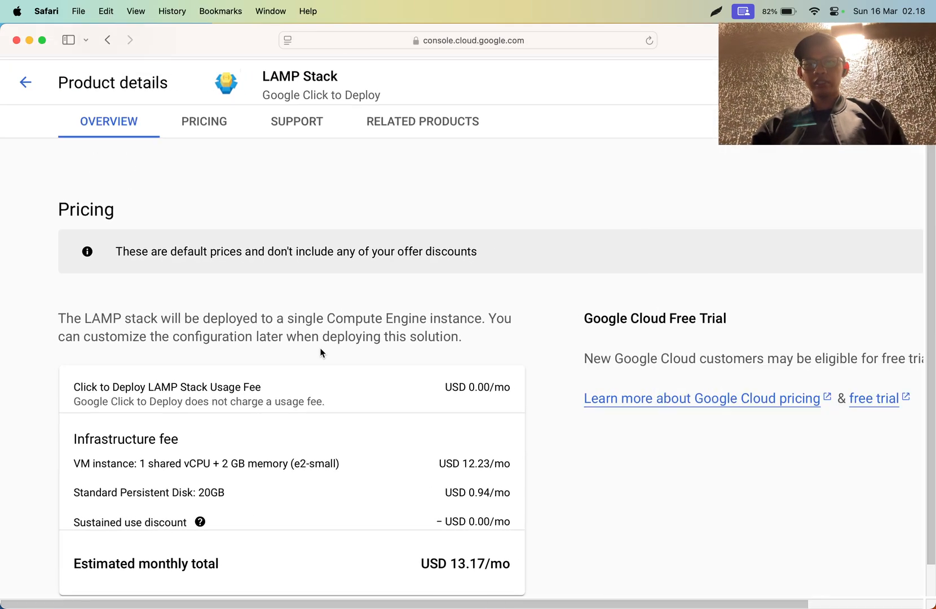
scroll(320, 348, "up", 5)
scroll(320, 348, "down", 2)
scroll(360, 346, "left", 2)
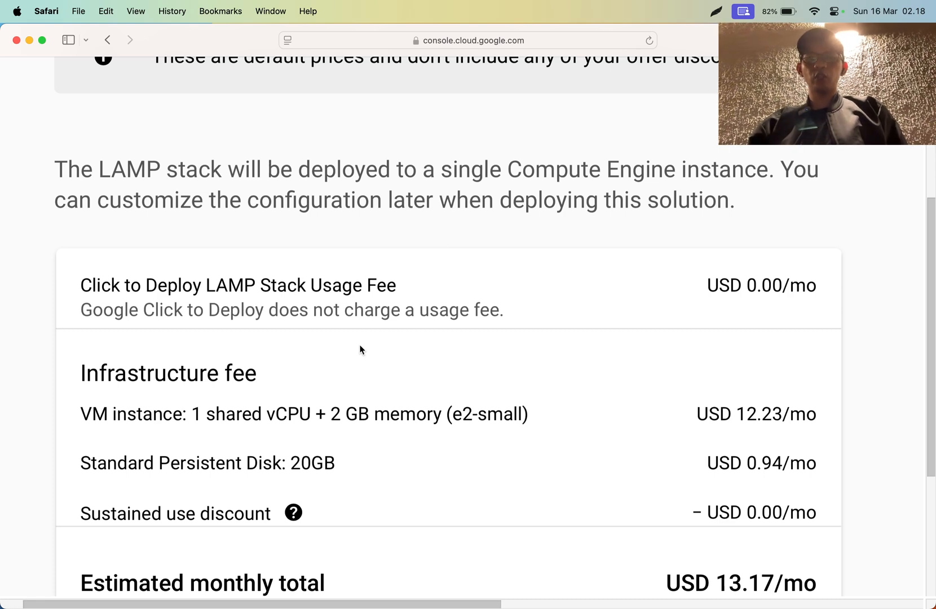
scroll(360, 350, "down", 4)
scroll(361, 350, "up", 2)
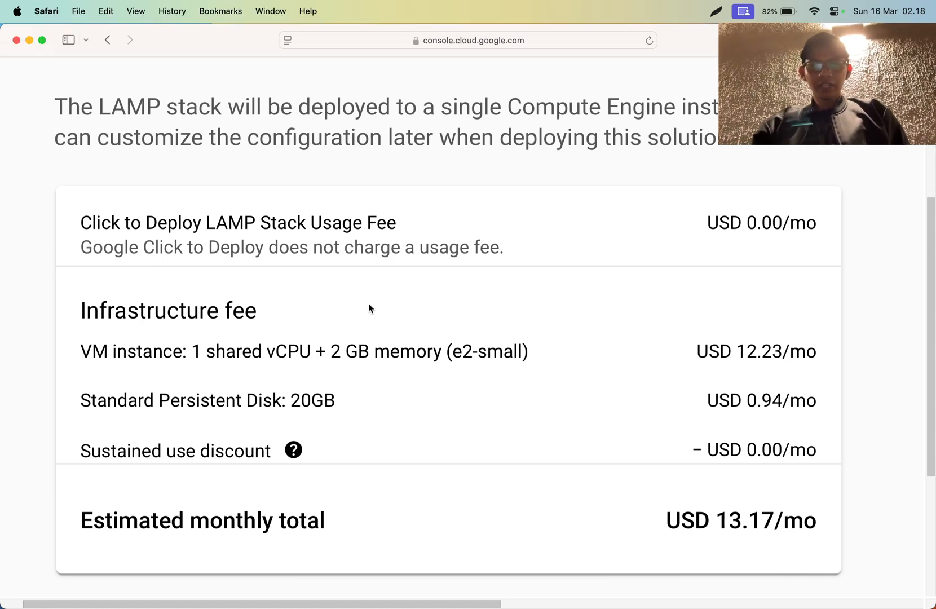
scroll(368, 305, "up", 5)
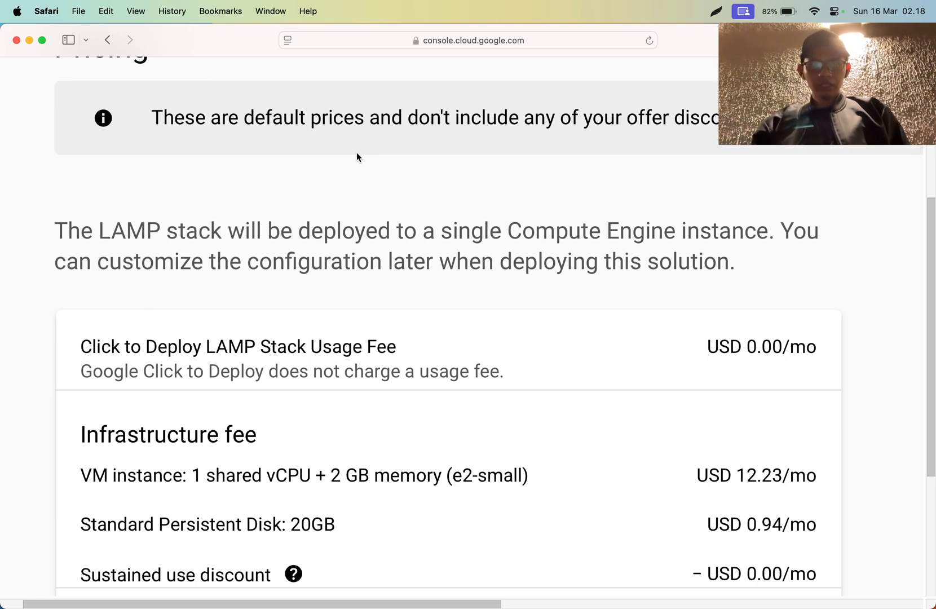
scroll(356, 157, "down", 5)
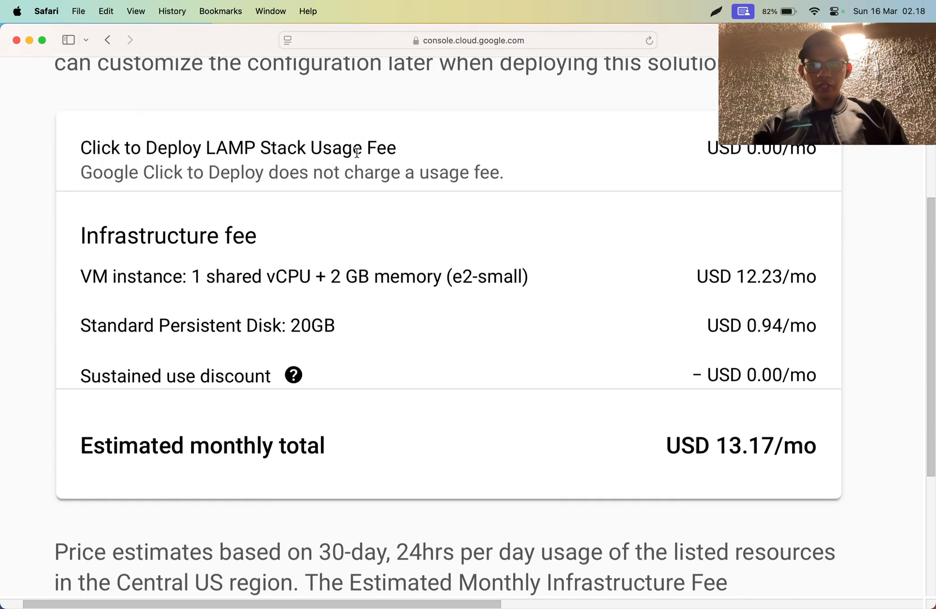
- Go through the LAMP Stack price breakdown, from the usage fee and infrastructure fees to the estimated monthly total
triple_click(183, 179)
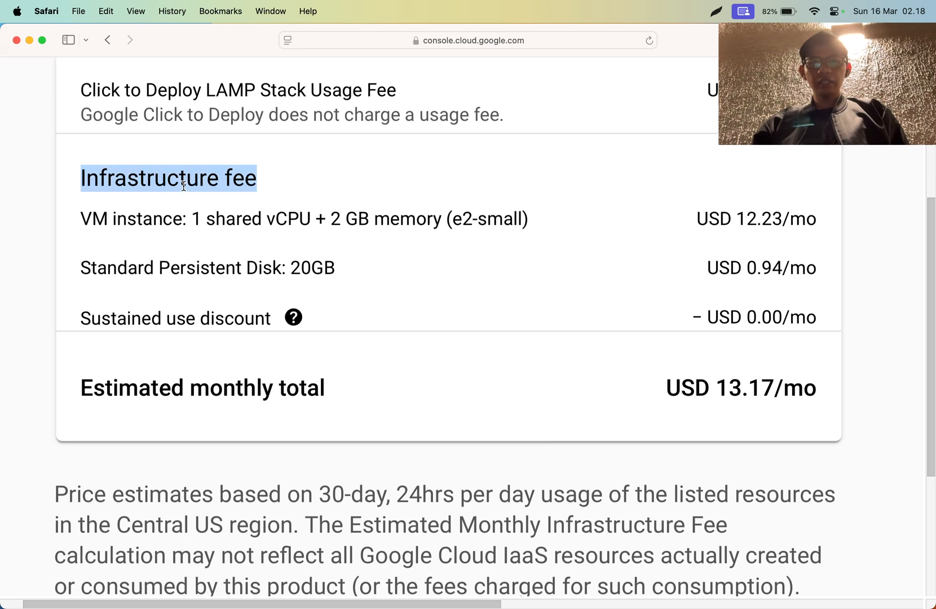
scroll(181, 186, "up", 2)
double_click(183, 191)
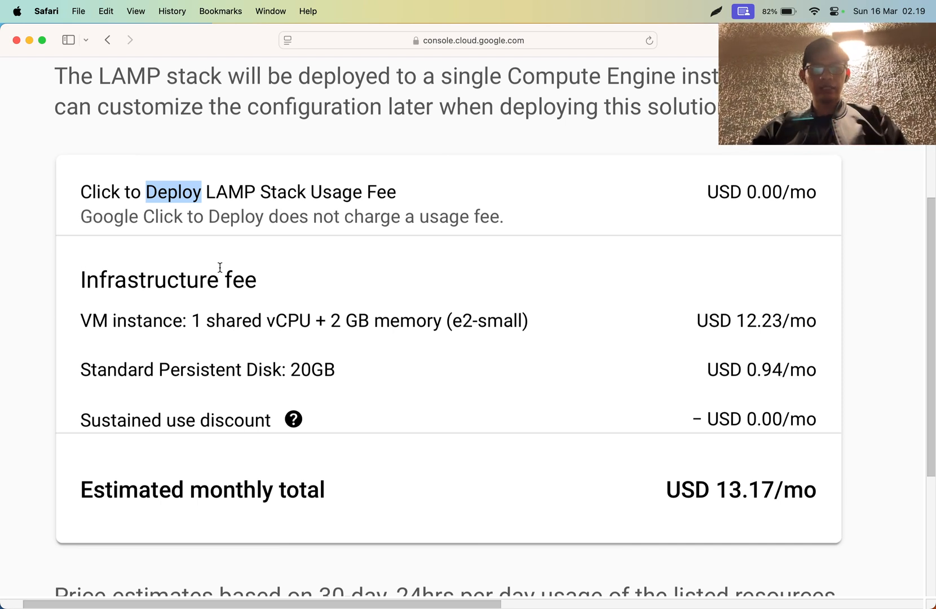
triple_click(335, 326)
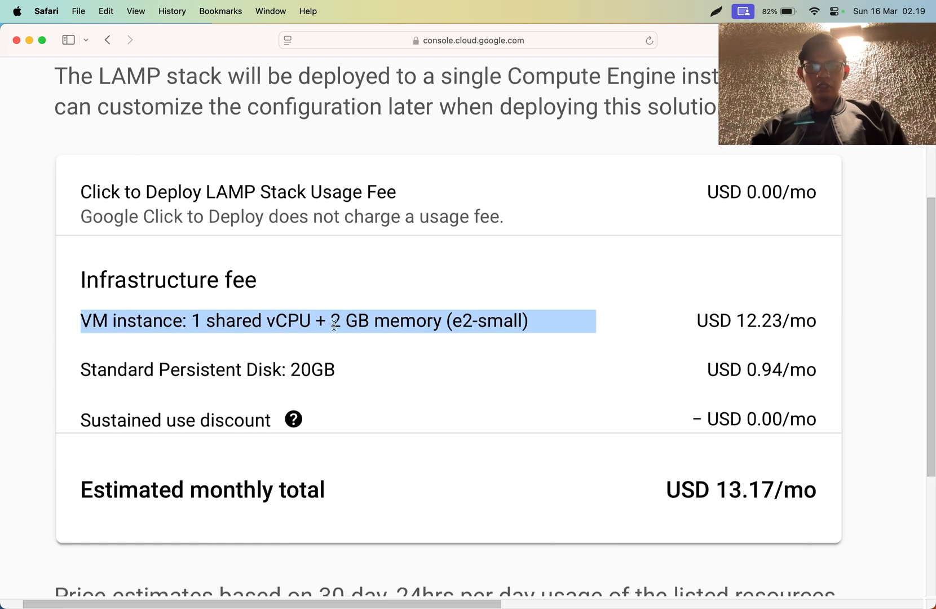
left_click_drag(334, 325, 314, 373)
left_click(267, 493)
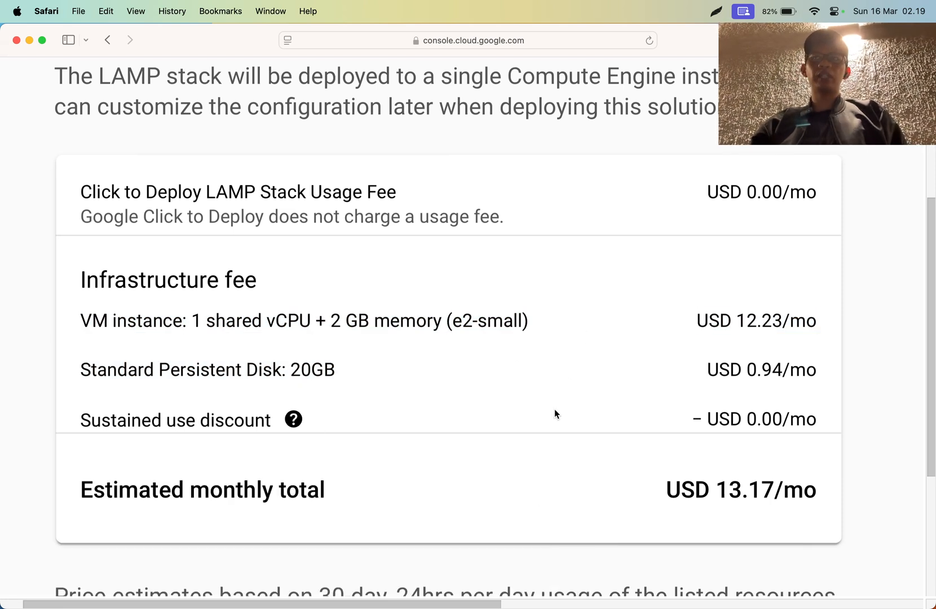
double_click(727, 490)
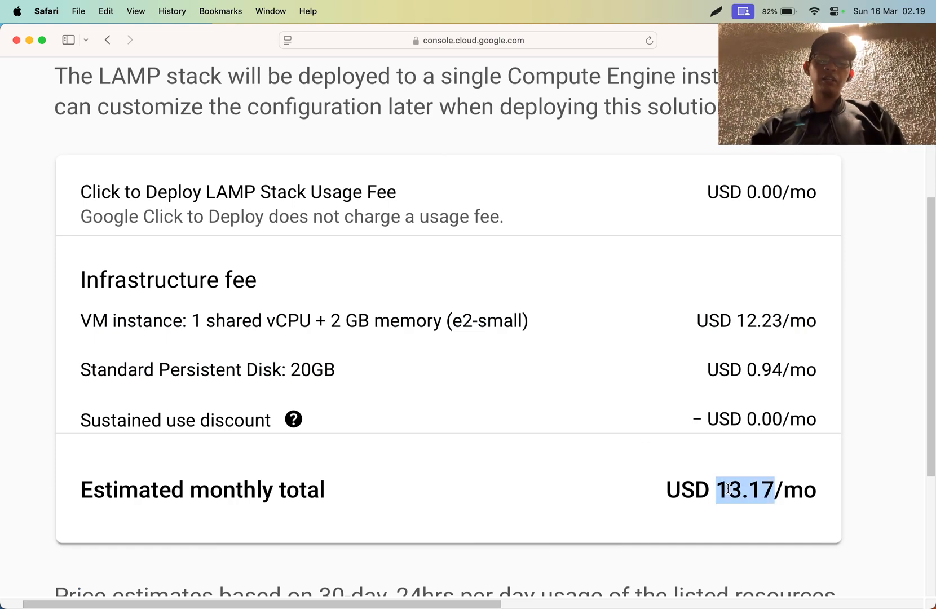
left_click(728, 484)
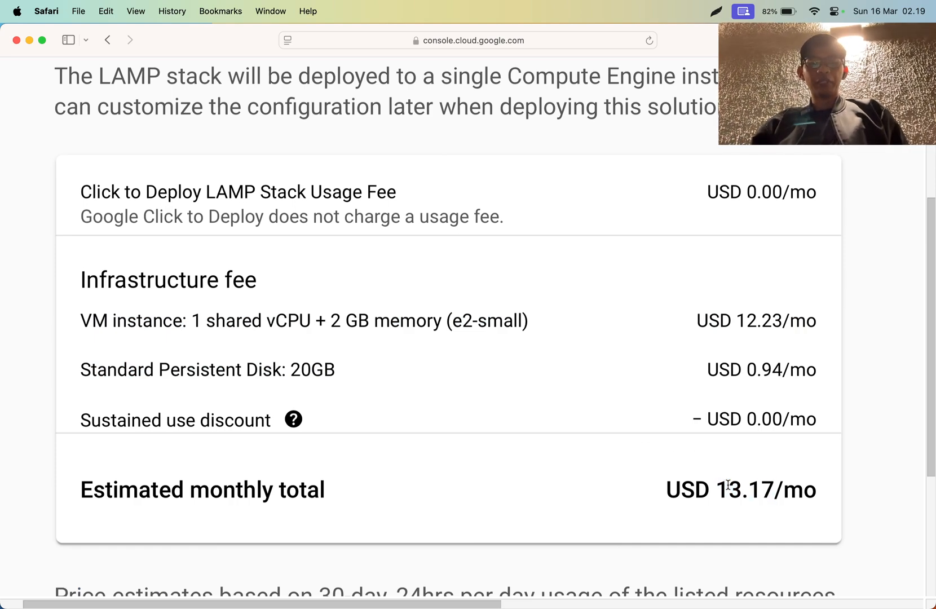
- Skim the price estimate note, support and terms of service sections that follow the LAMP Stack pricing table
scroll(728, 485, "down", 5)
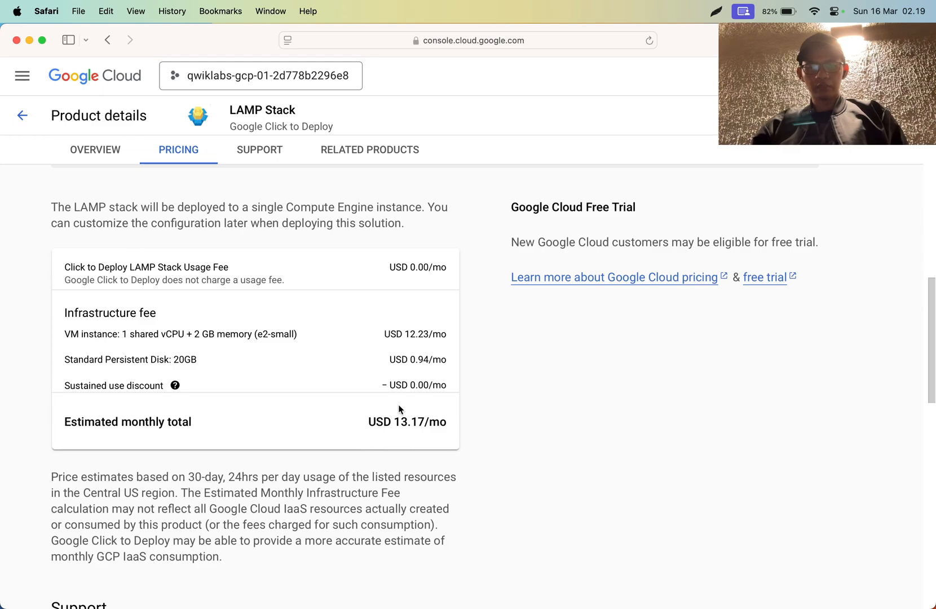
scroll(282, 416, "down", 10)
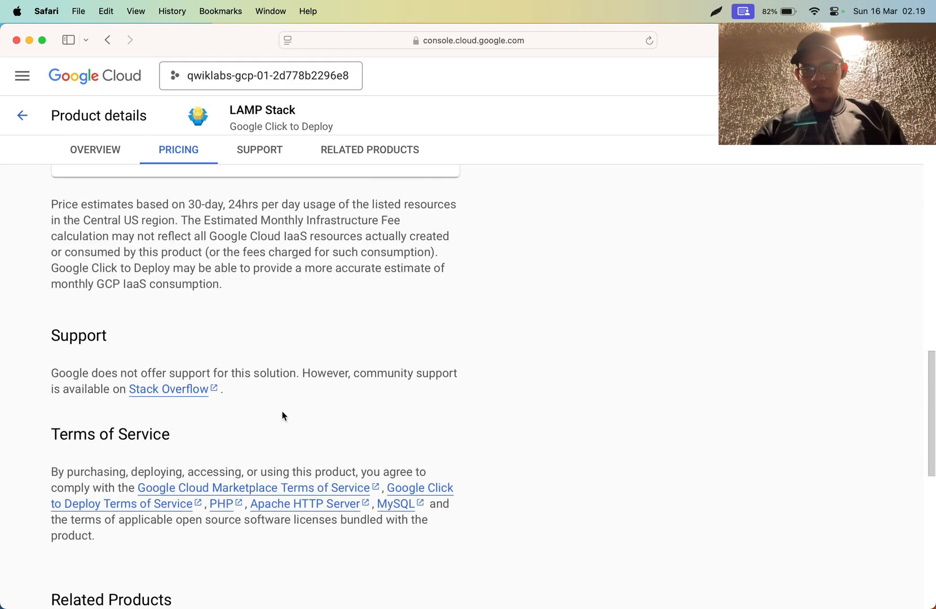
scroll(282, 416, "up", 8)
scroll(282, 416, "up", 2)
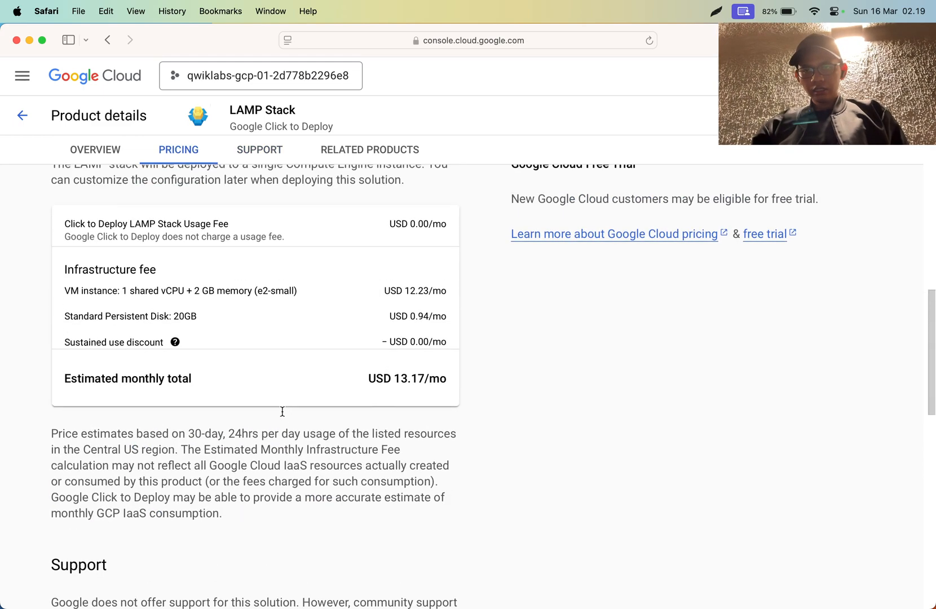
scroll(282, 416, "up", 5)
scroll(283, 415, "down", 5)
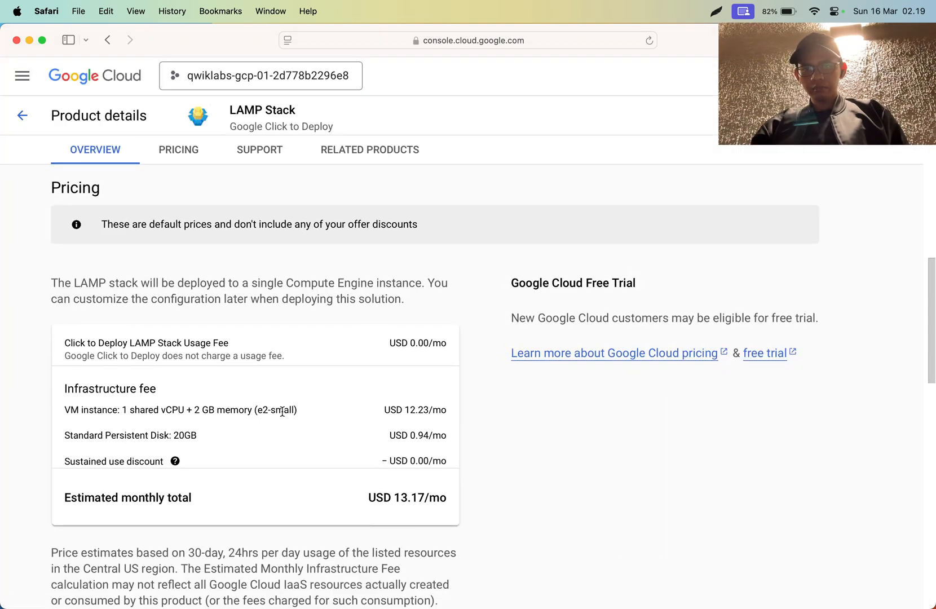
- Take a closer look at the VM instance specification and the standard persistent disk size under the infrastructure fee
scroll(283, 412, "up", 5)
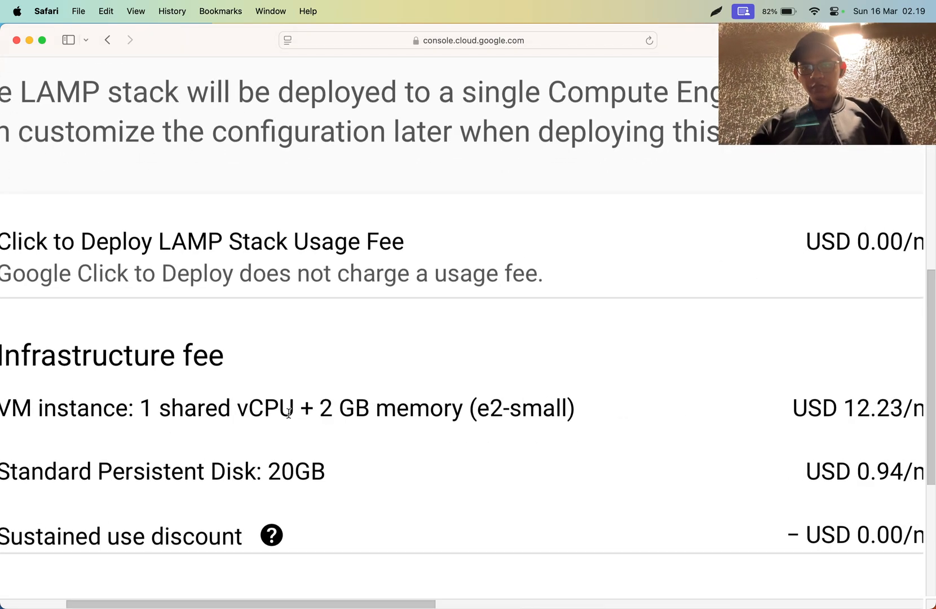
scroll(272, 438, "left", 2)
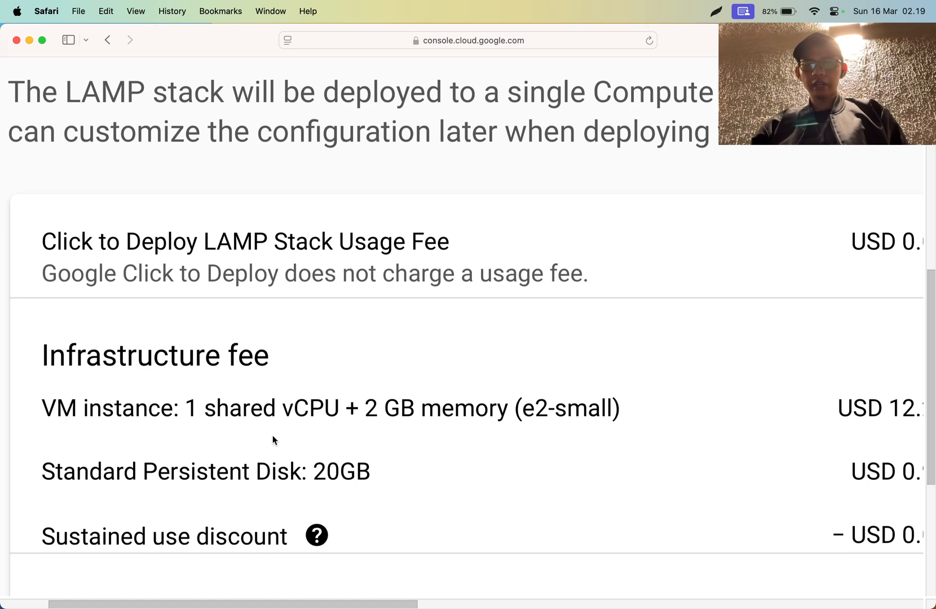
scroll(271, 435, "down", 5)
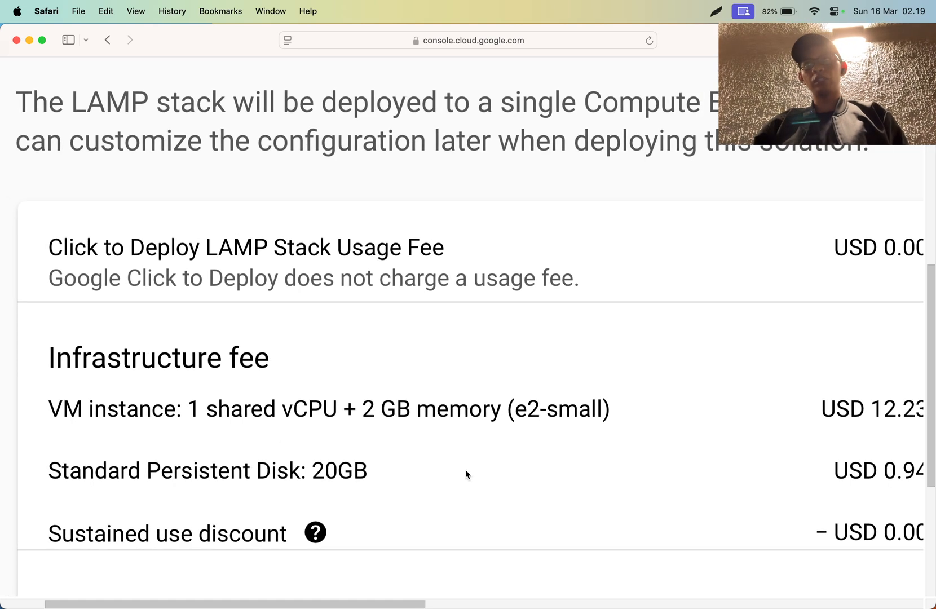
scroll(465, 470, "up", 5)
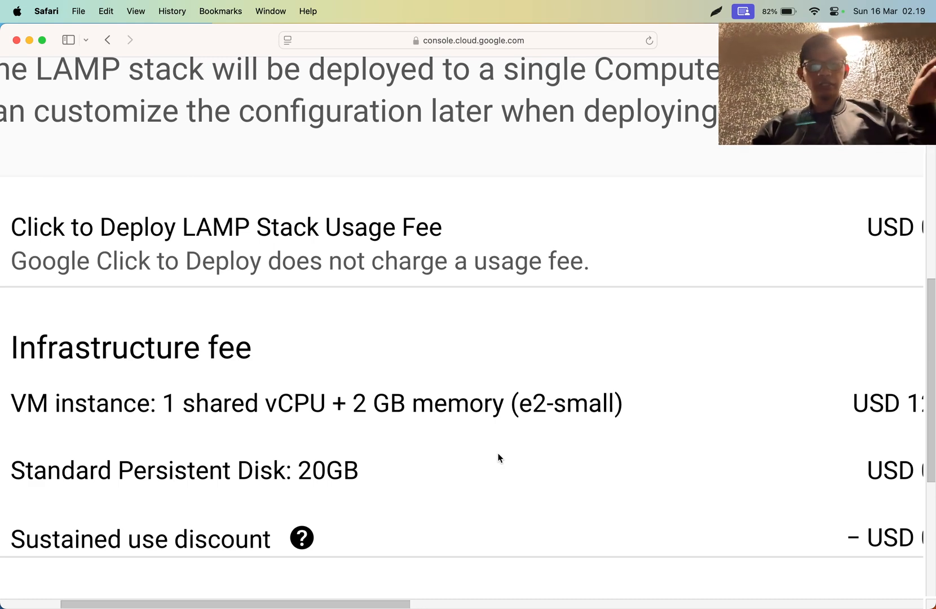
scroll(497, 458, "down", 5)
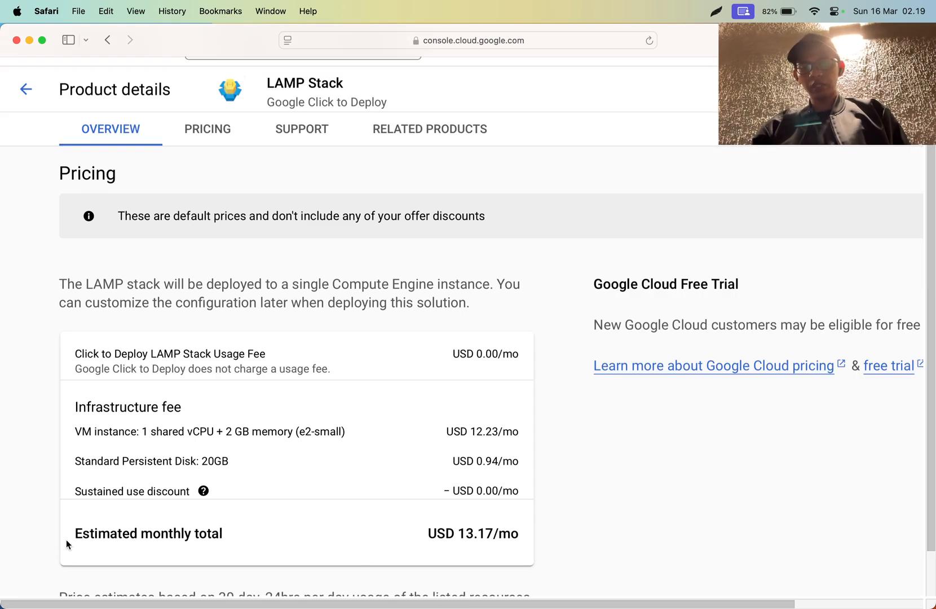
scroll(94, 488, "up", 5)
double_click(103, 426)
left_click_drag(102, 427, 146, 407)
left_click(311, 410)
double_click(117, 406)
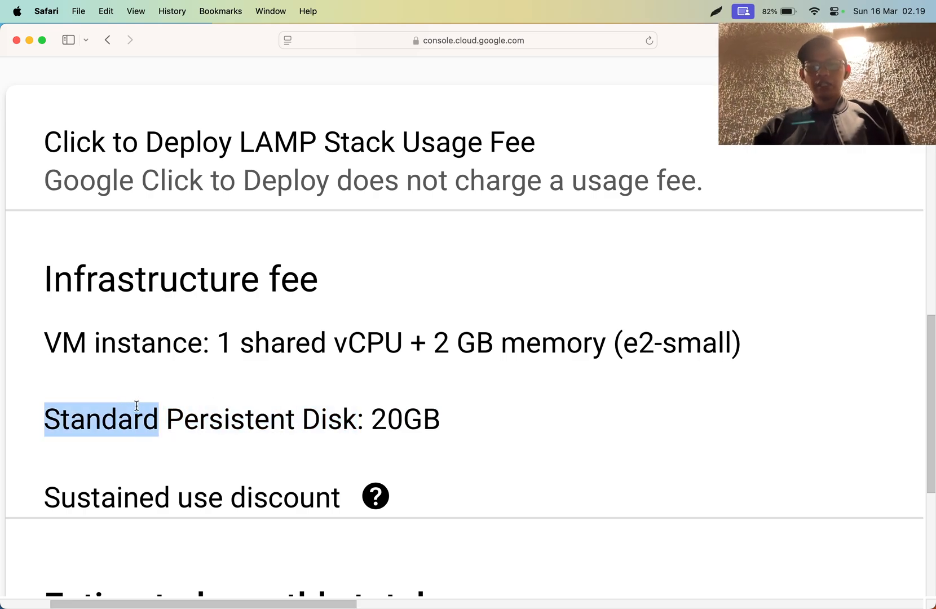
double_click(401, 418)
scroll(397, 402, "down", 5)
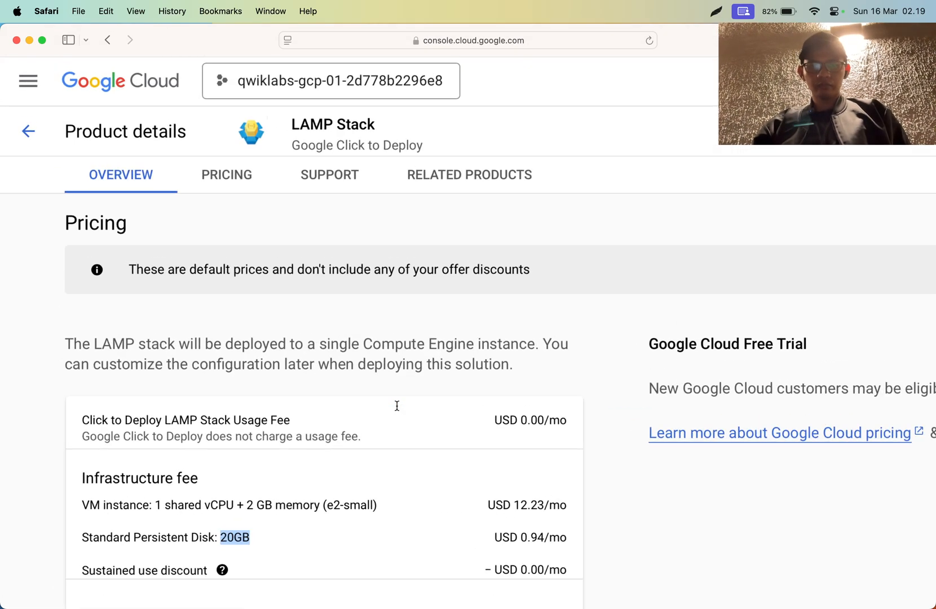
- Get started with deploying the LAMP Stack from the head of its product details page
scroll(396, 406, "up", 4)
key("super+minus")
scroll(396, 406, "up", 3)
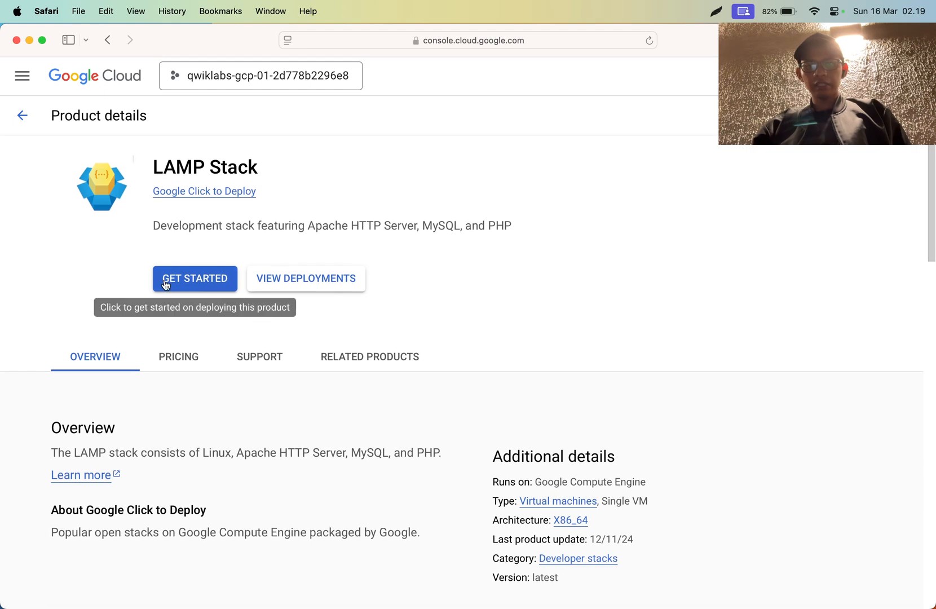
left_click(185, 287)
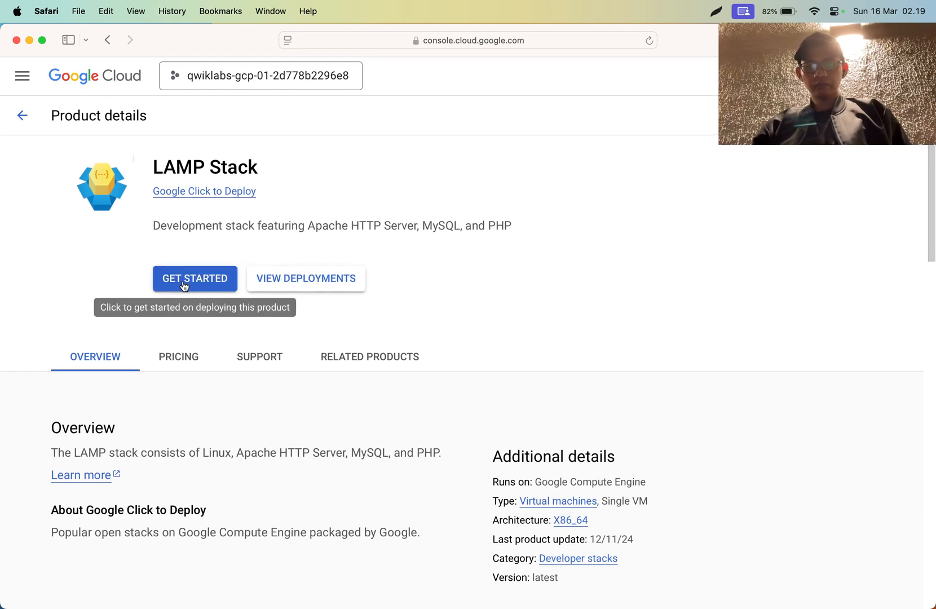
- Switch to Chrome and read the lab instructions on the Agreements page and the deployment that follows
key("super+Tab")
key("super+Tab")
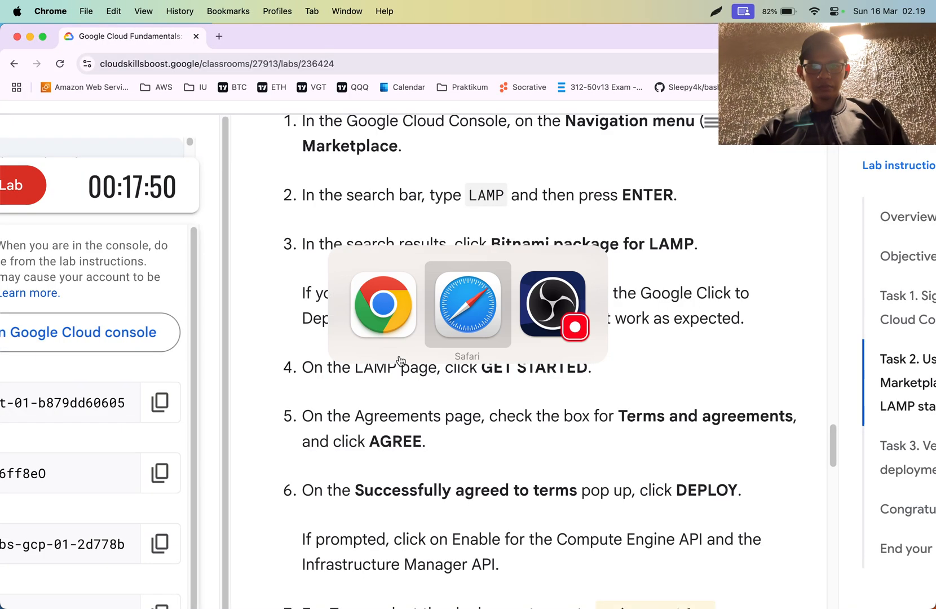
key("super+Tab")
scroll(399, 361, "down", 2)
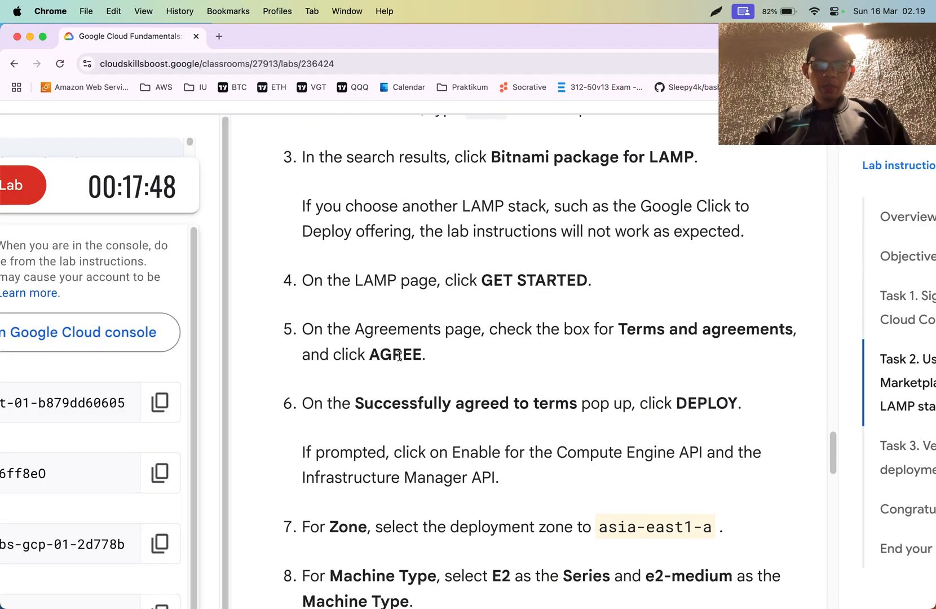
scroll(401, 356, "down", 2)
- Return to the console in Safari, agree to the LAMP Stack terms and agreements, and proceed to deploy
key("super+Tab")
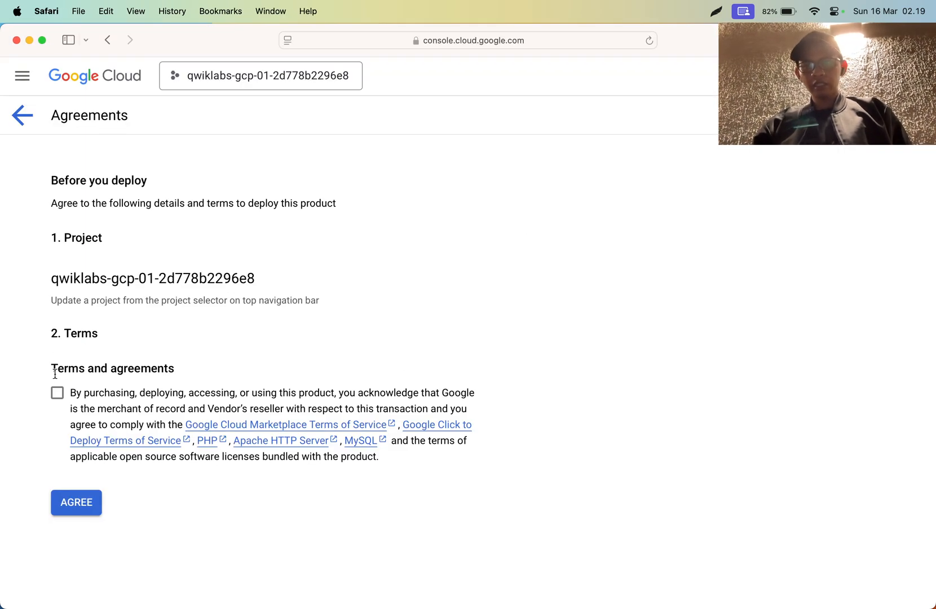
left_click(56, 392)
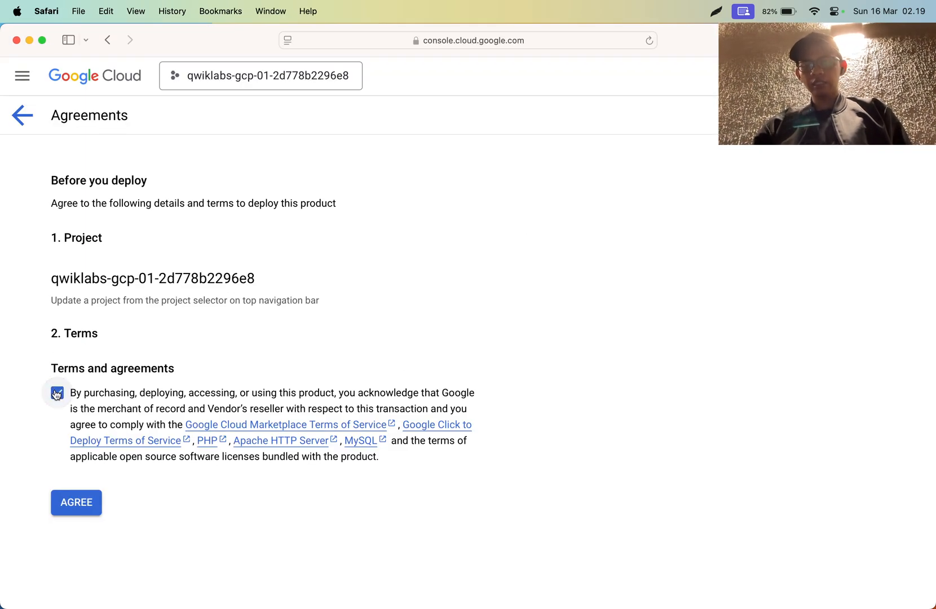
left_click(68, 510)
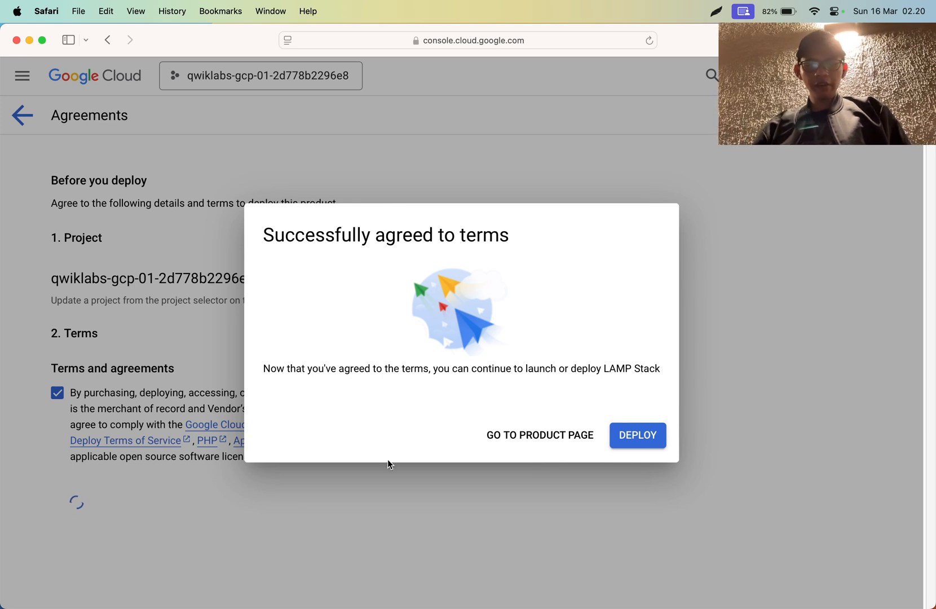
key("super+equal")
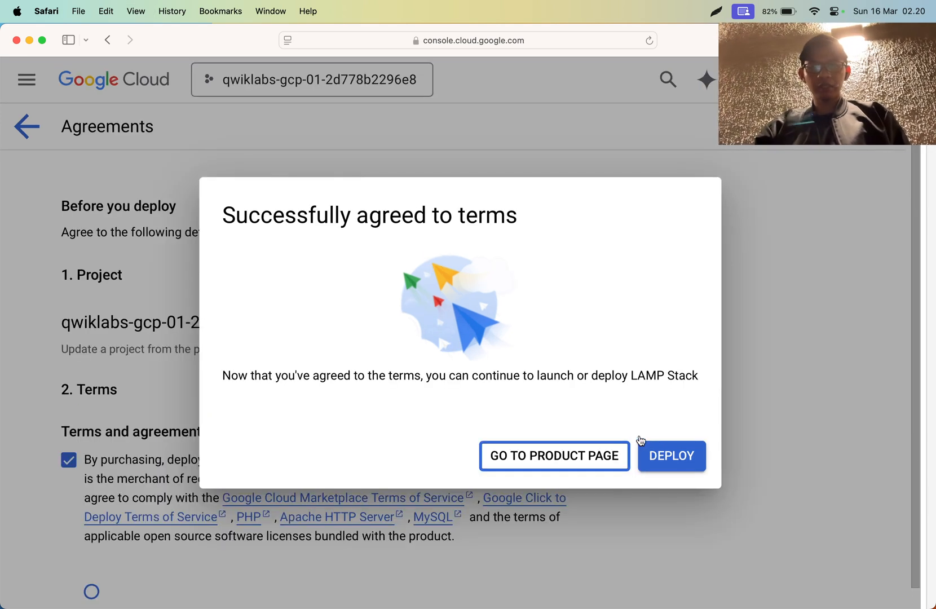
left_click(654, 460)
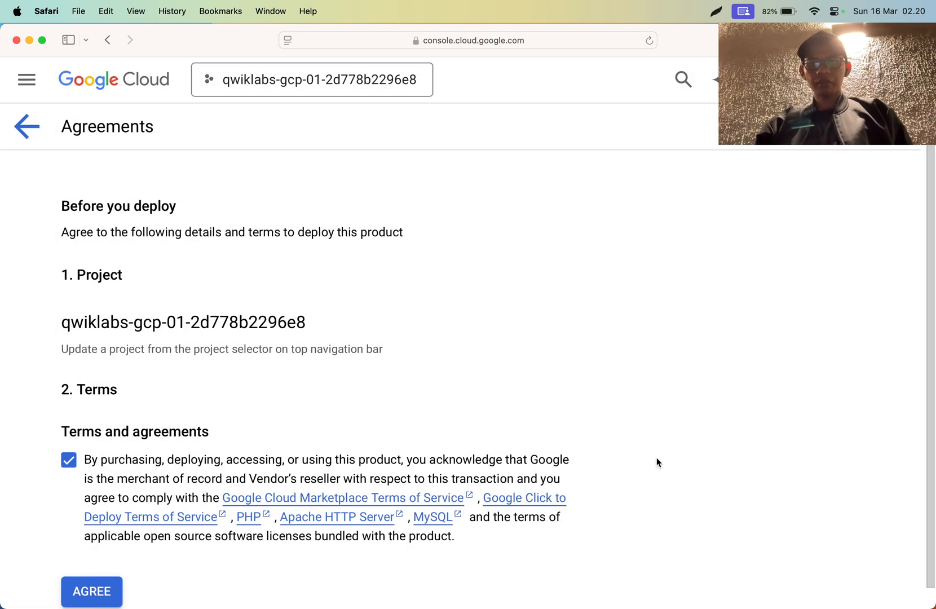
- Check the lab instructions in Chrome on deploying after agreeing to the terms and enabling the prompted APIs
scroll(236, 511, "down", 1)
key("super+Tab")
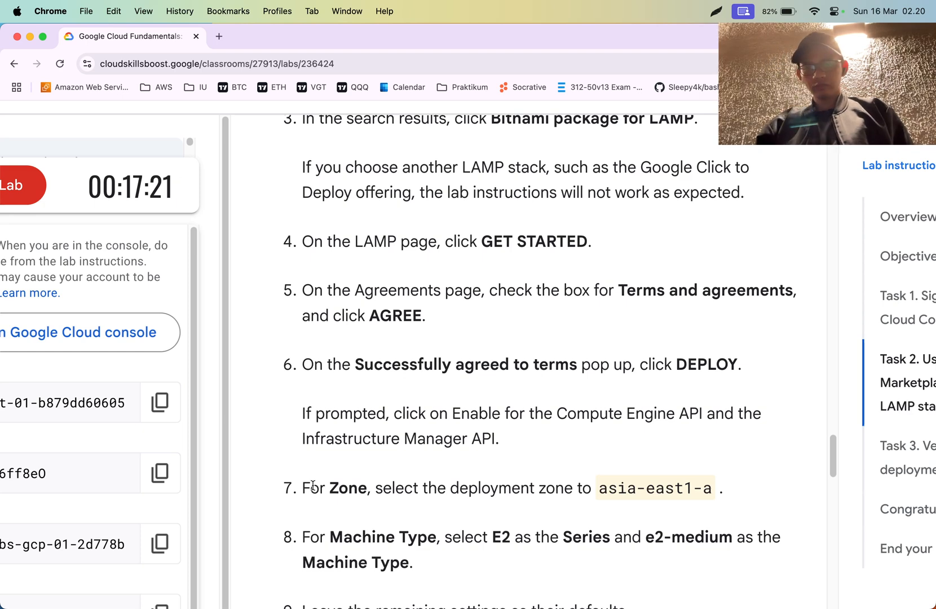
triple_click(428, 356)
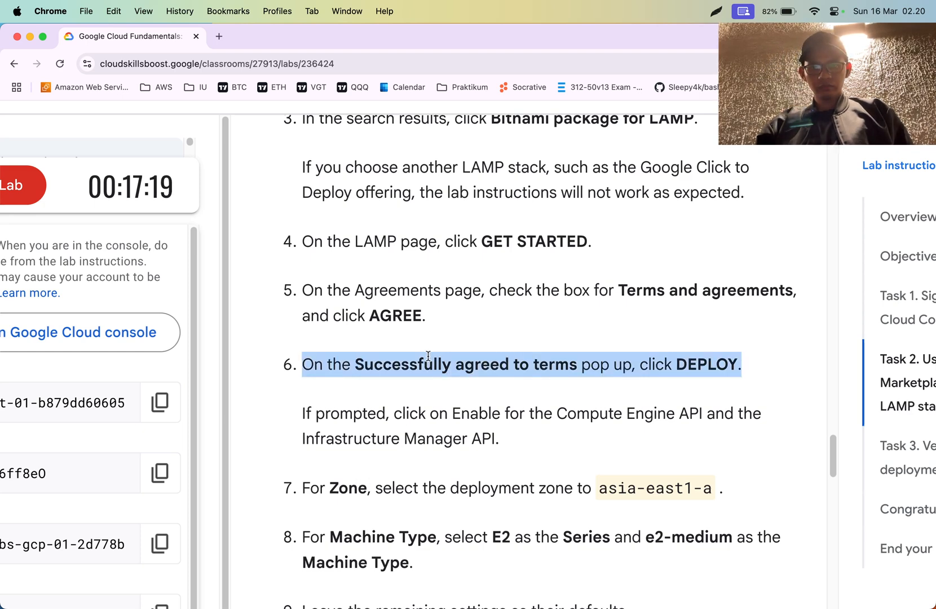
left_click(428, 356)
scroll(428, 357, "down", 1)
scroll(428, 357, "down", 3)
triple_click(426, 274)
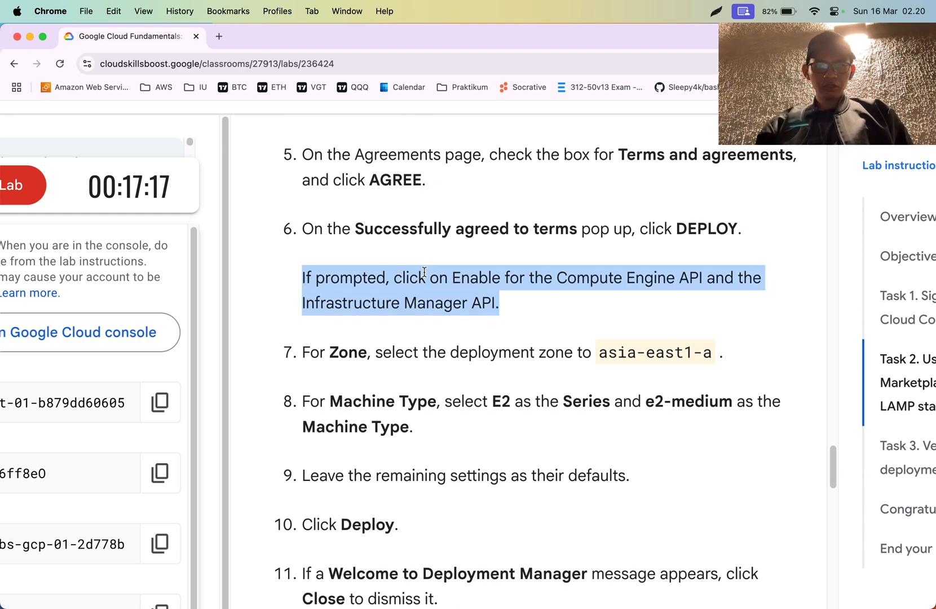
left_click(426, 255)
- Switch back to Safari and enable the required APIs for the new LAMP Stack deployment
key("super+Tab")
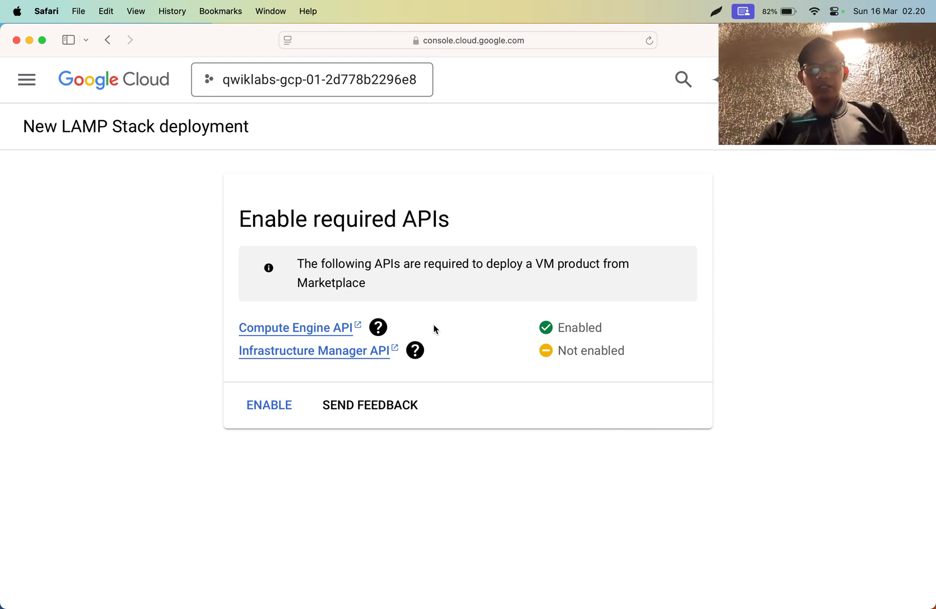
left_click(260, 415)
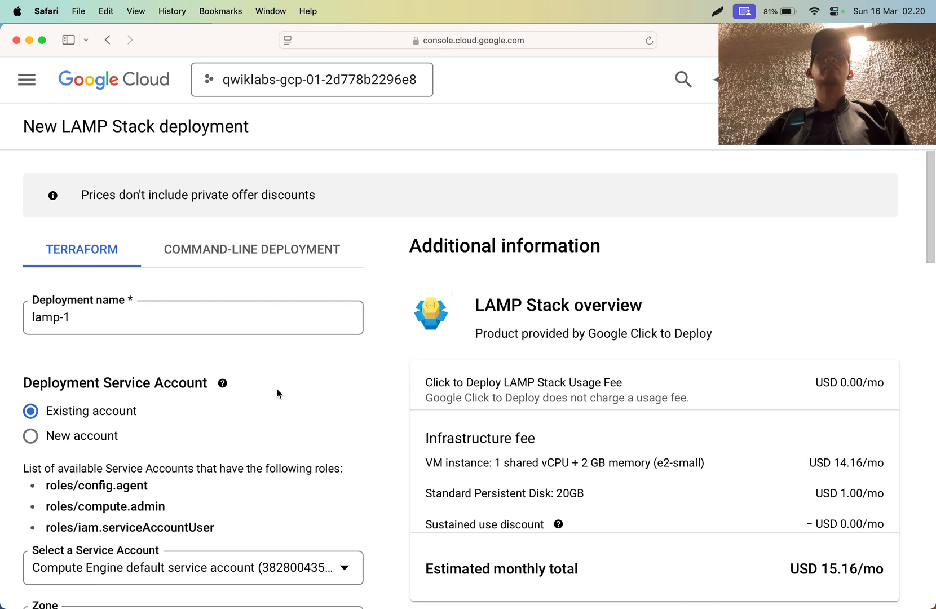
- Compare the new LAMP Stack deployment form with the lab instructions for zone and machine type in Chrome
key("super+shift+backslash")
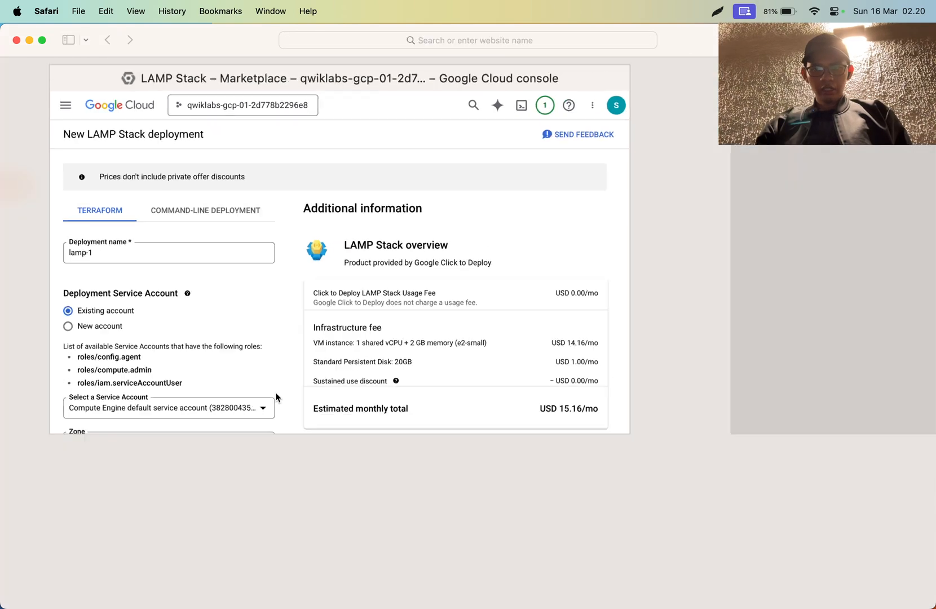
left_click(268, 304)
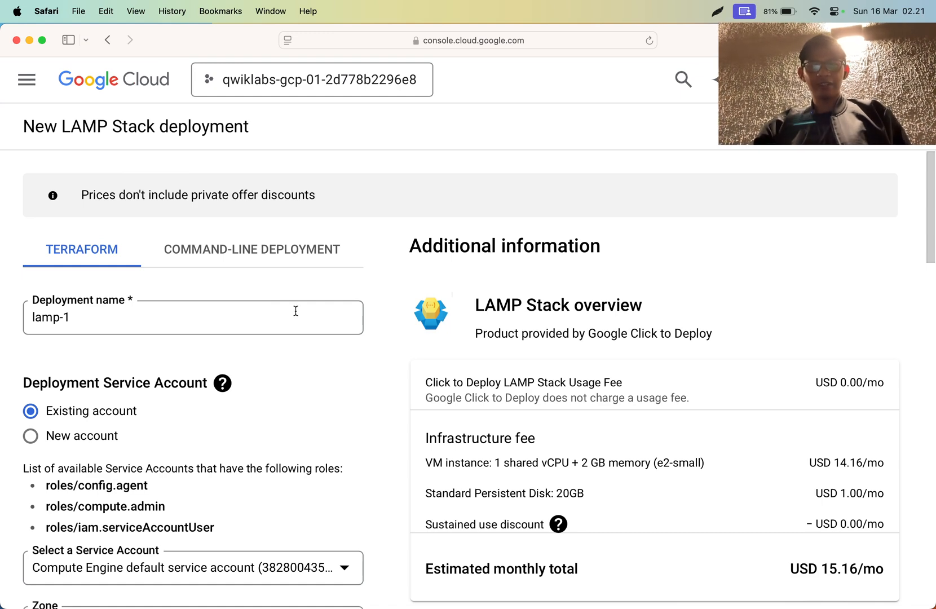
key("super+Tab")
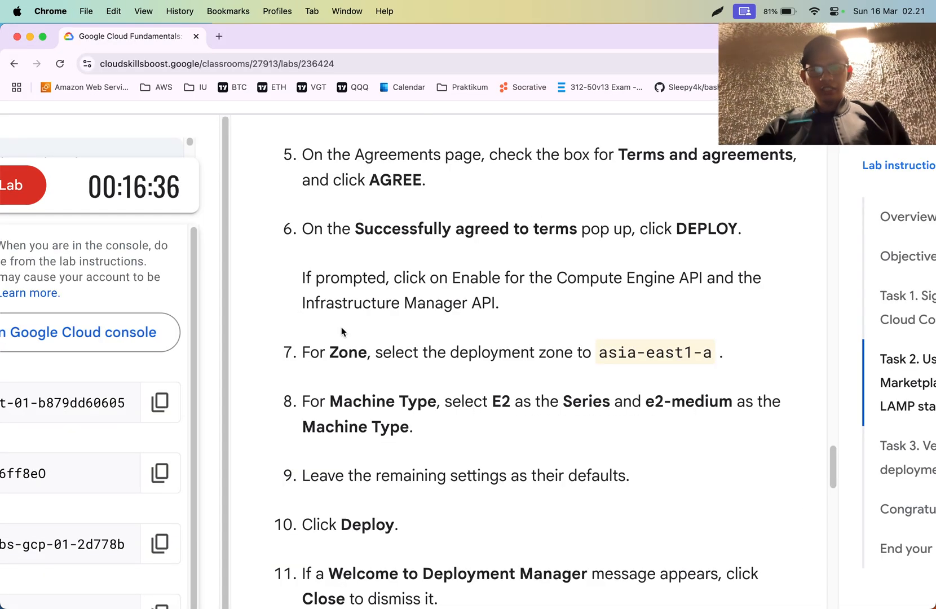
key("super+Tab")
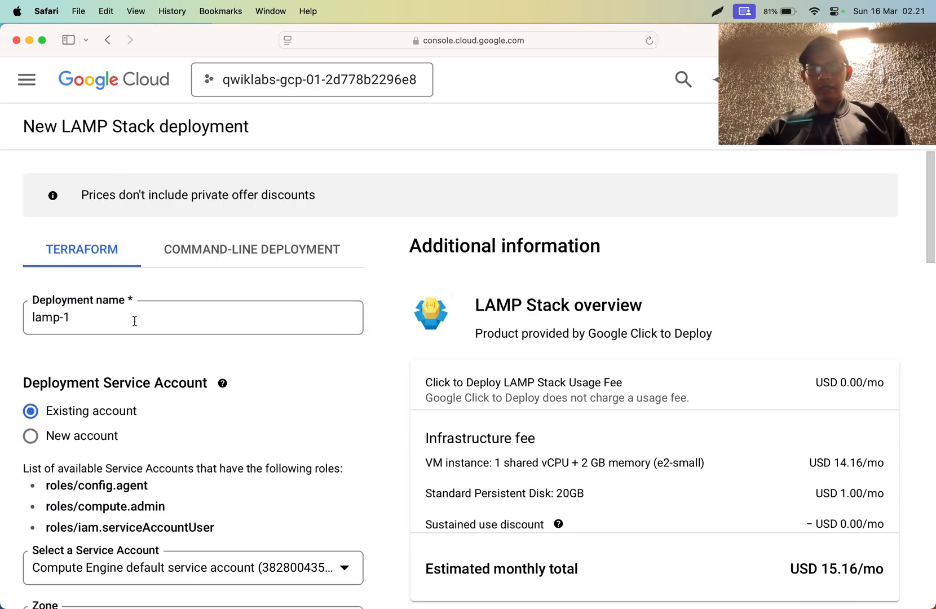
- Copy the name lampstack-1 from the lab instructions in Chrome and set it as the deployment name in Safari
key("super+Tab")
scroll(409, 338, "down", 5)
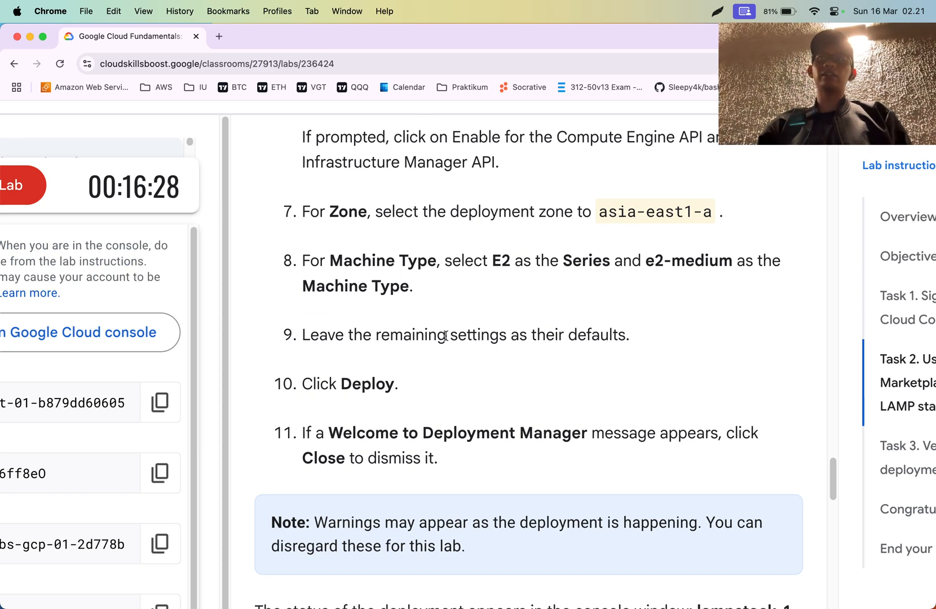
scroll(446, 336, "down", 7)
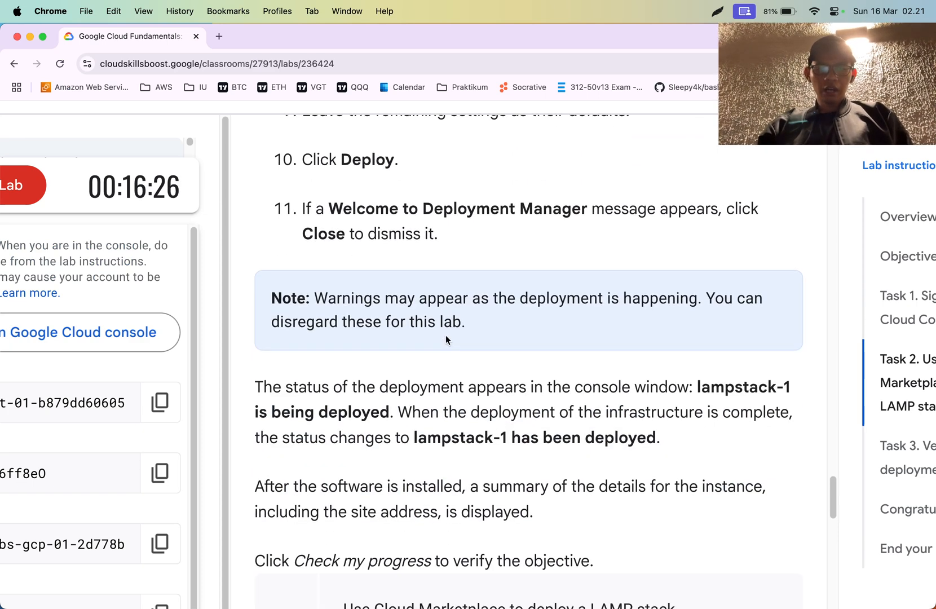
double_click(456, 280)
left_click_drag(456, 280, 499, 281)
key("super+c")
key("super+Tab")
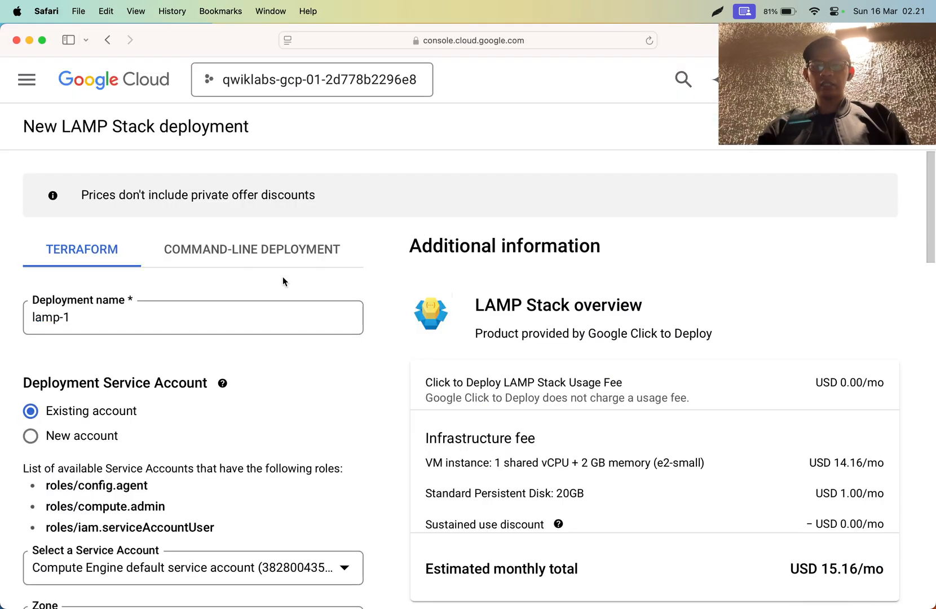
triple_click(234, 317)
key("super+v")
key("super+Tab")
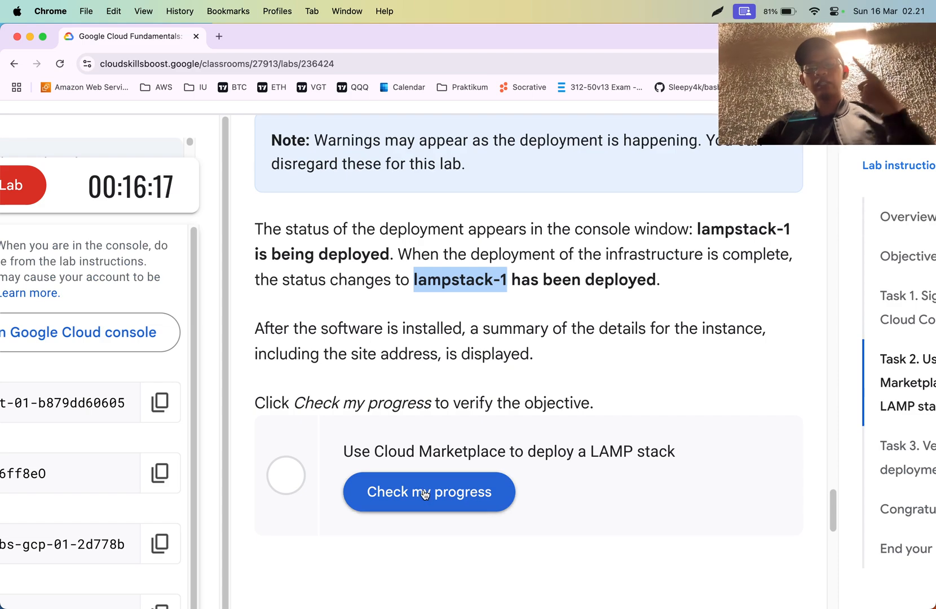
key("super+Tab")
scroll(305, 389, "down", 5)
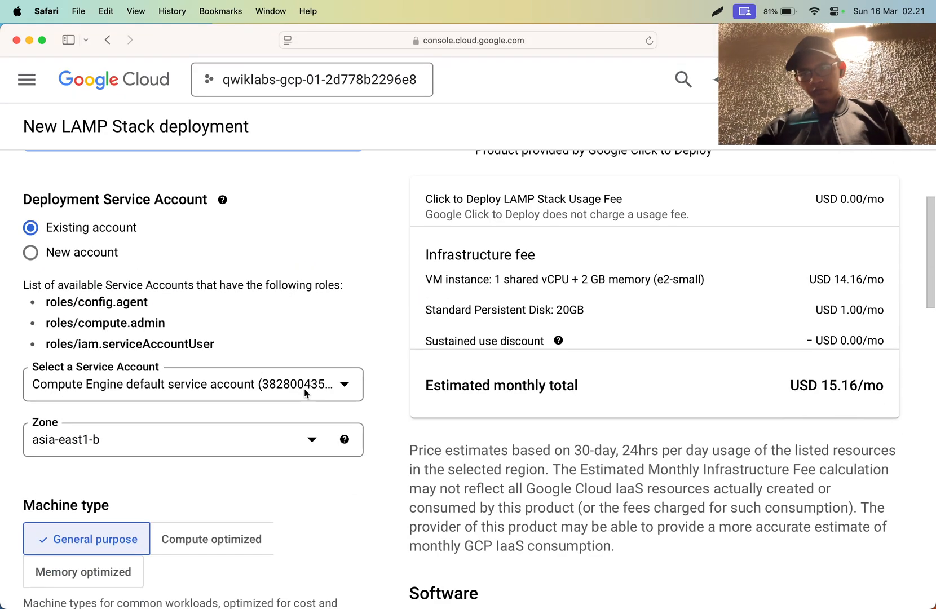
scroll(152, 258, "up", 4)
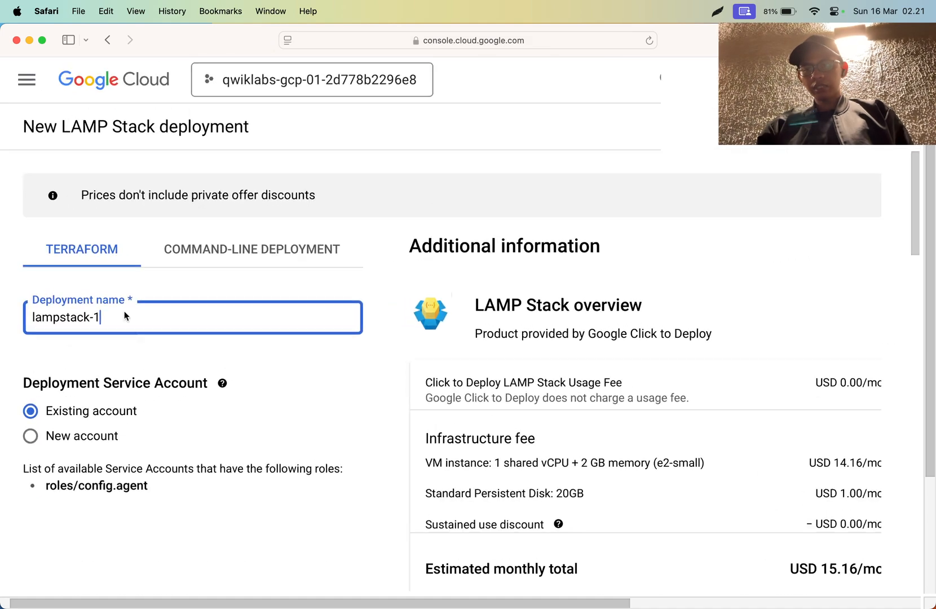
- Select asia-east1-b as the deployment zone
scroll(107, 312, "down", 3)
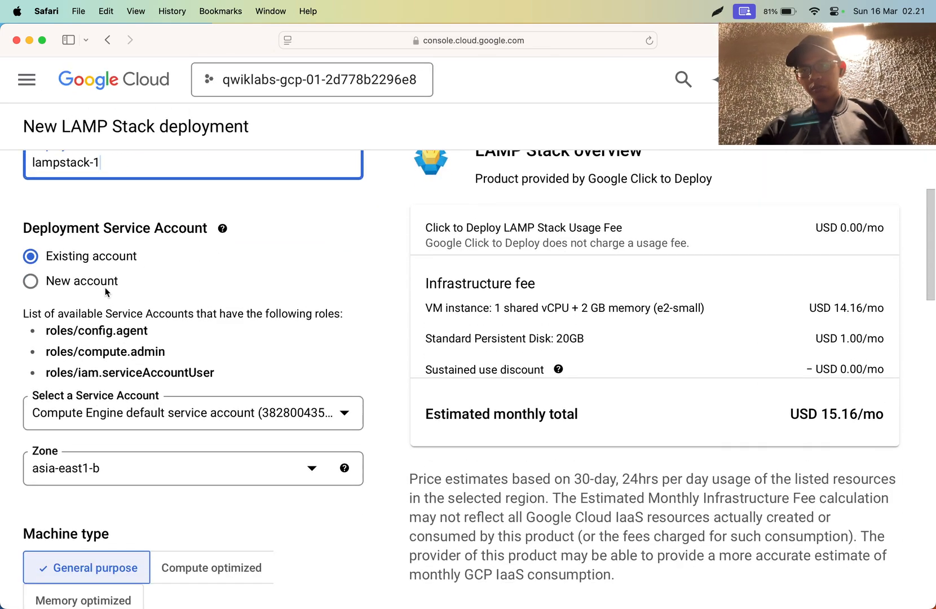
left_click(129, 468)
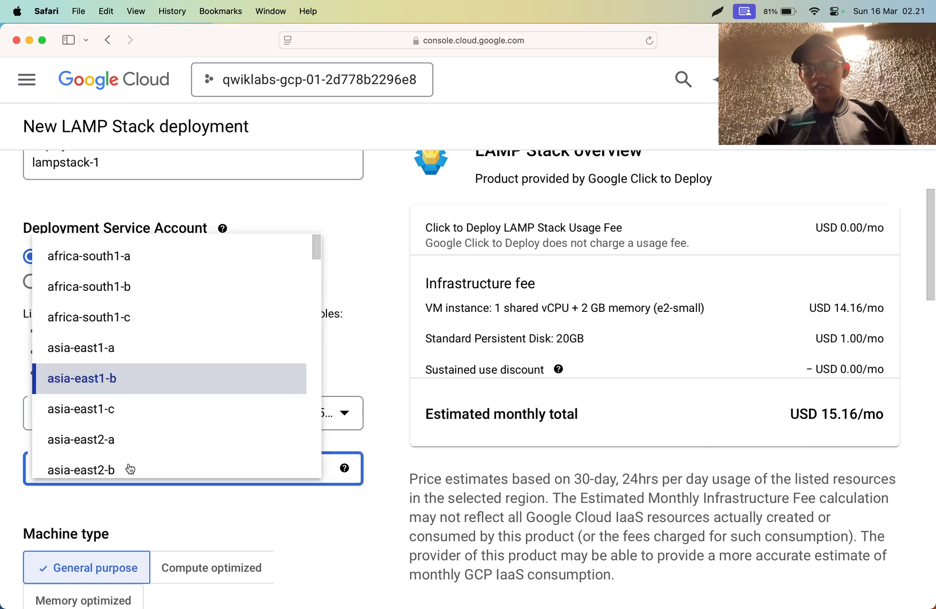
left_click(135, 379)
scroll(135, 382, "down", 2)
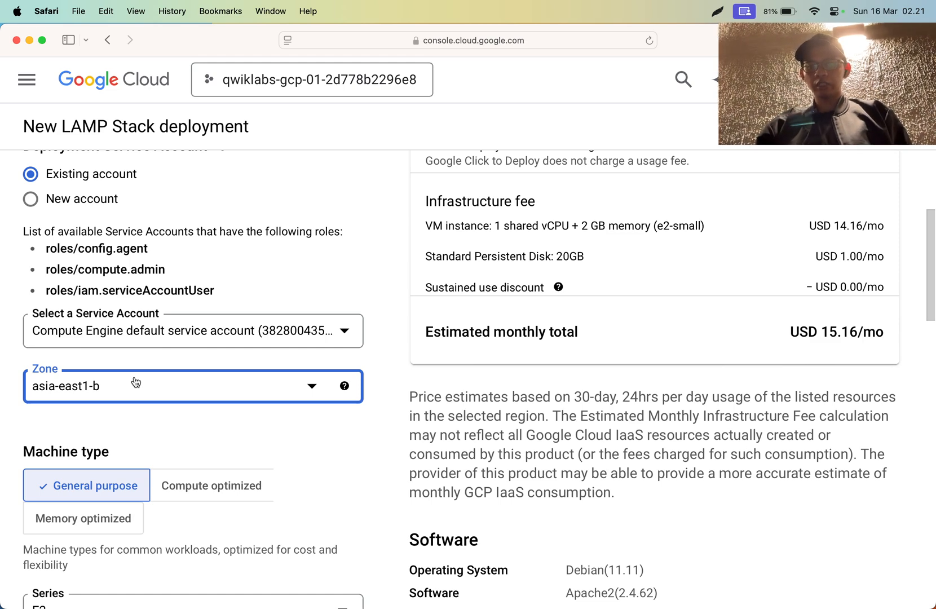
left_click(136, 382)
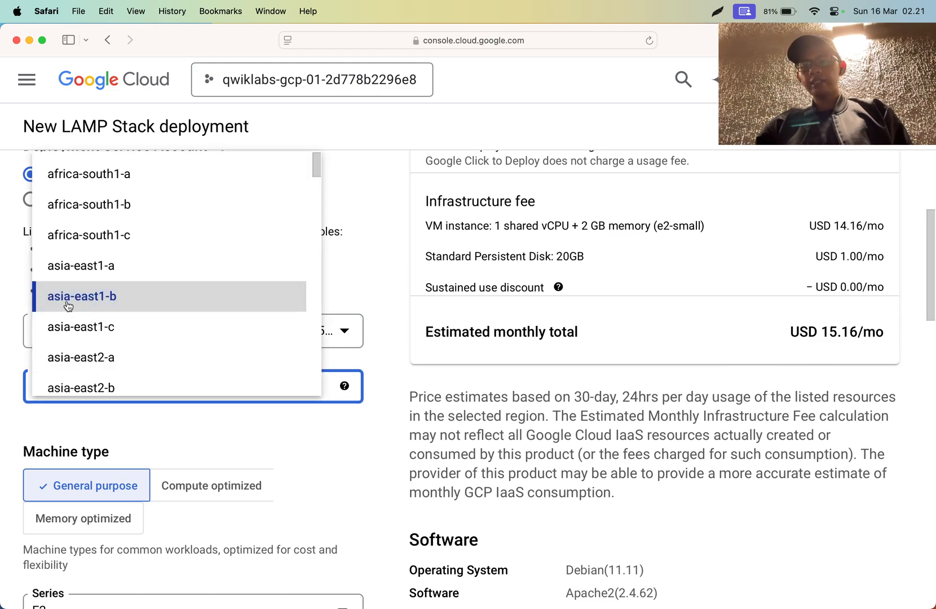
scroll(68, 306, "down", 1)
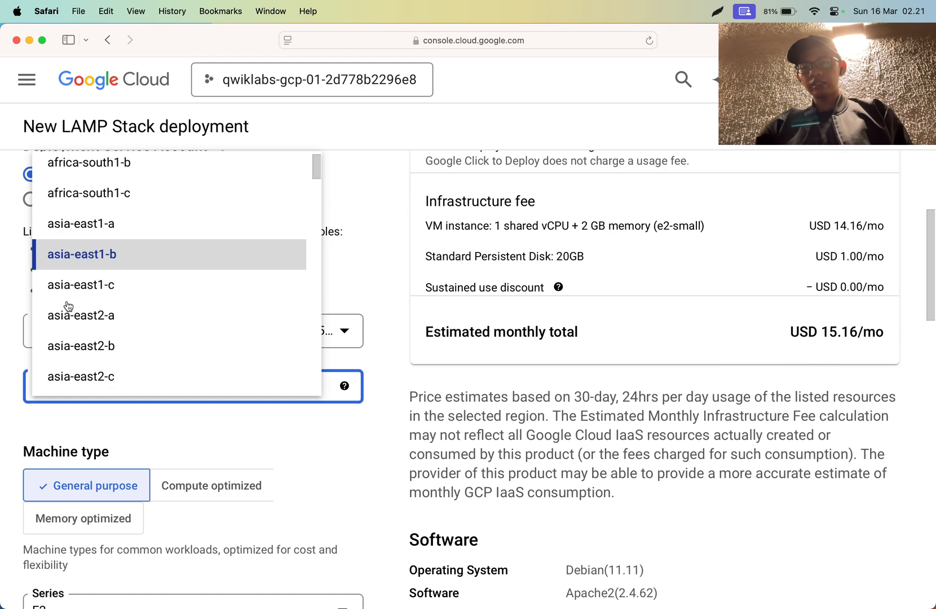
left_click(104, 259)
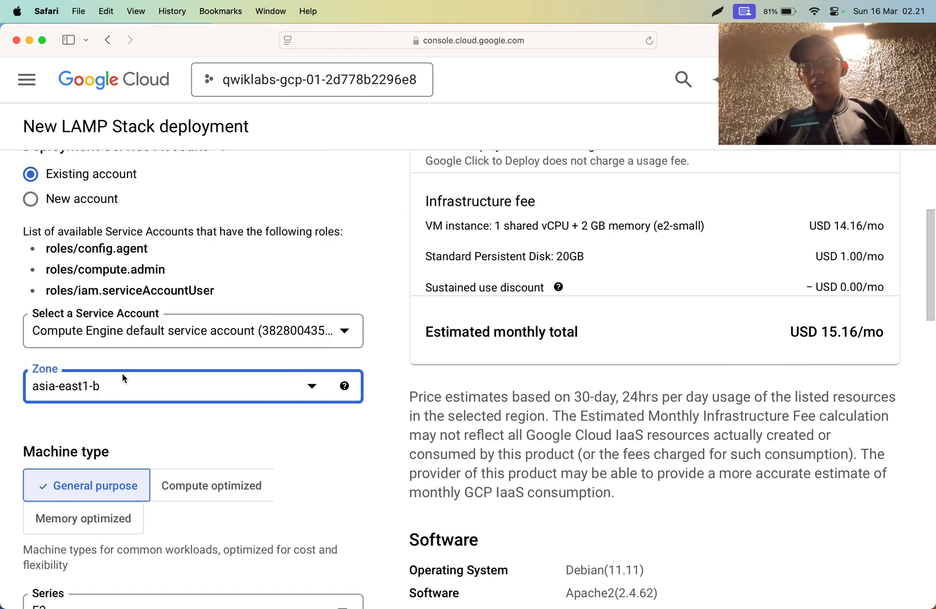
left_click(97, 389)
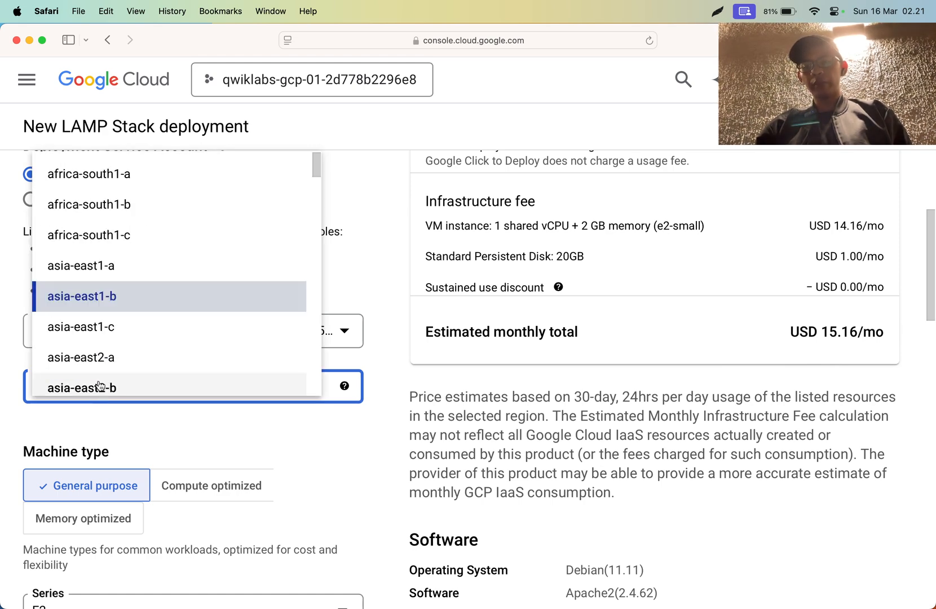
left_click(133, 291)
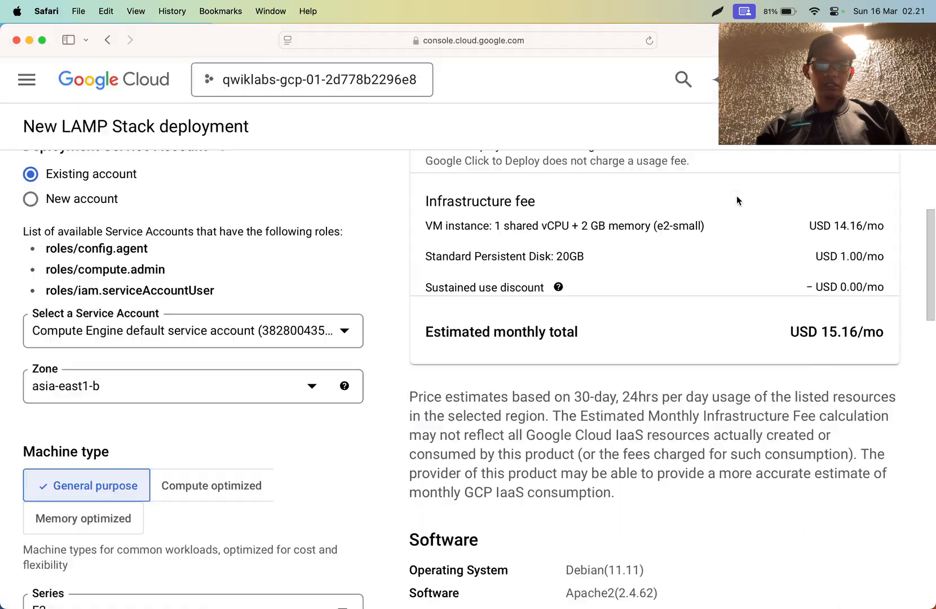
- Check the required zone in the lab instructions in Chrome and set the deployment zone to asia-east1-a in Safari
key("super+Tab")
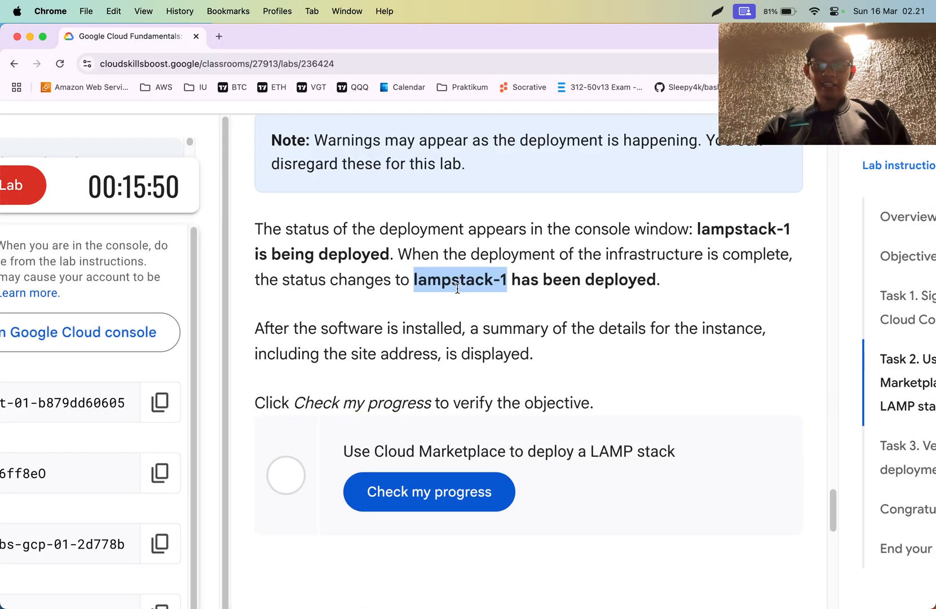
scroll(457, 288, "right", 1)
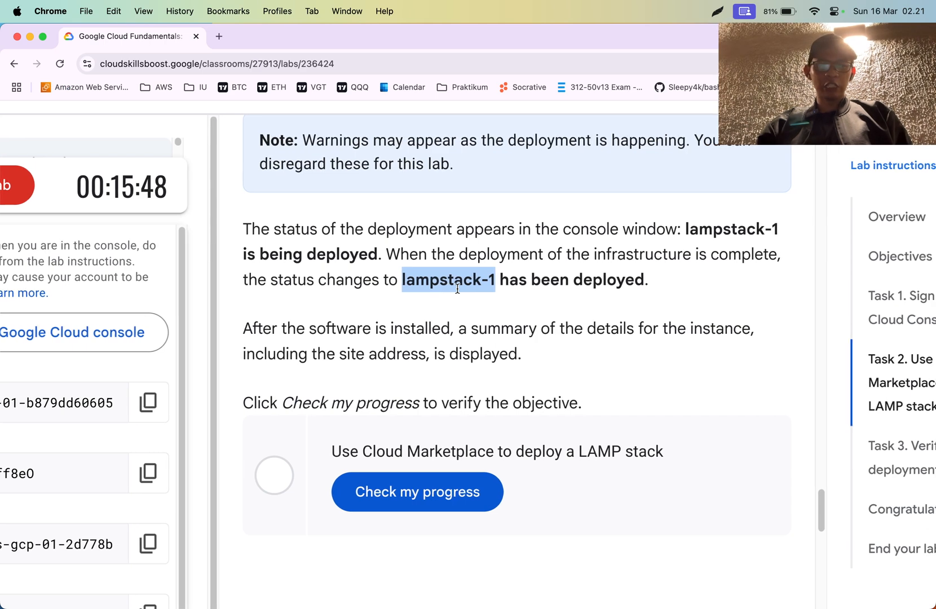
scroll(457, 288, "down", 2)
scroll(457, 288, "up", 2)
key("super+Tab")
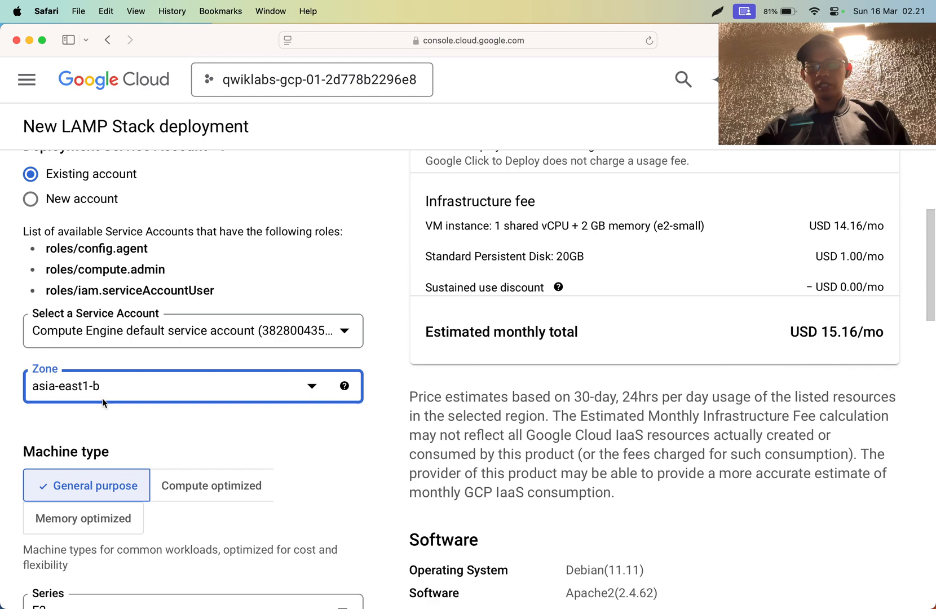
key("super+Tab")
scroll(378, 330, "down", 6)
scroll(377, 331, "up", 10)
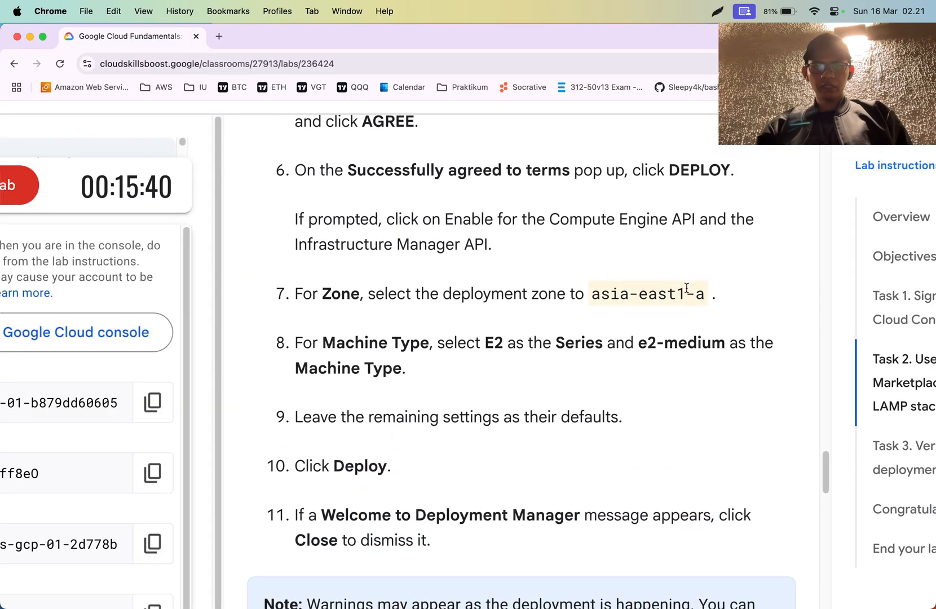
key("super+Tab")
left_click(121, 389)
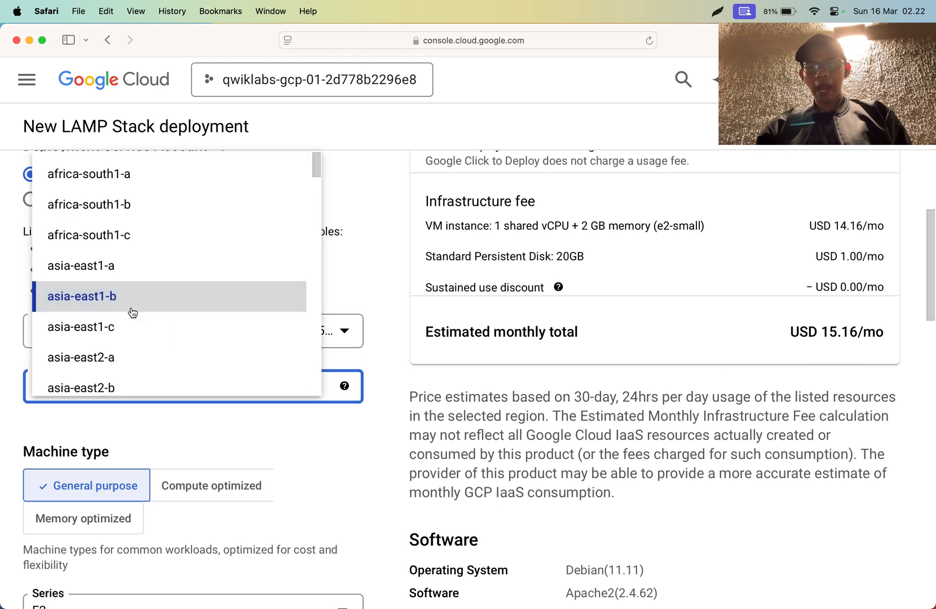
left_click(139, 270)
- Try the Compute optimized and Memory optimized machine families, and switch back to General purpose
scroll(180, 397, "down", 5)
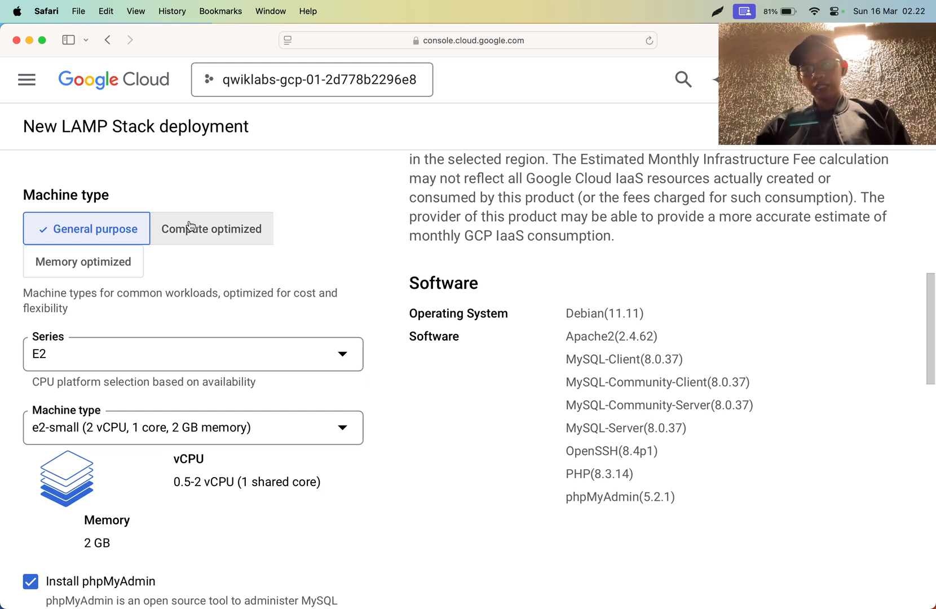
left_click(216, 232)
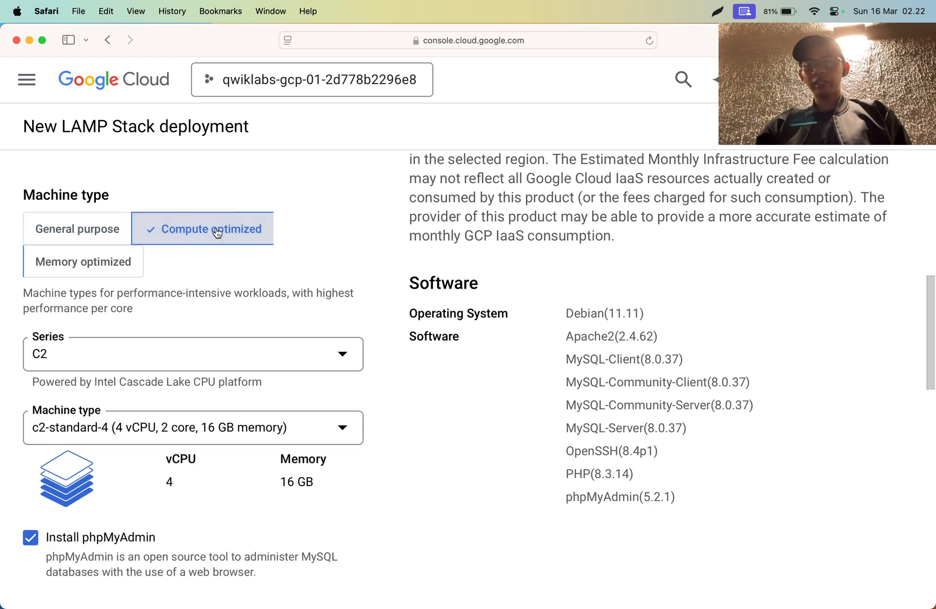
left_click(111, 242)
left_click(188, 228)
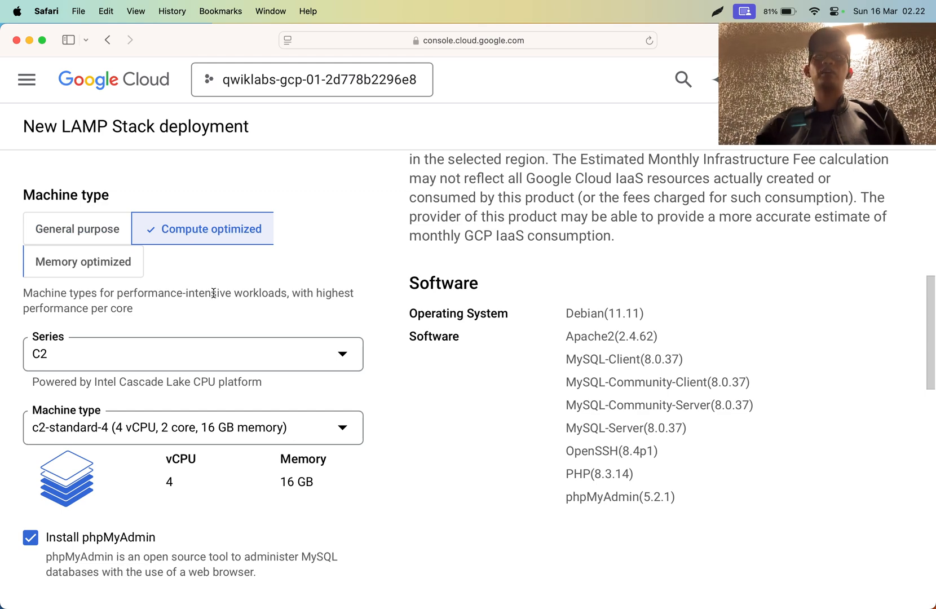
left_click(74, 263)
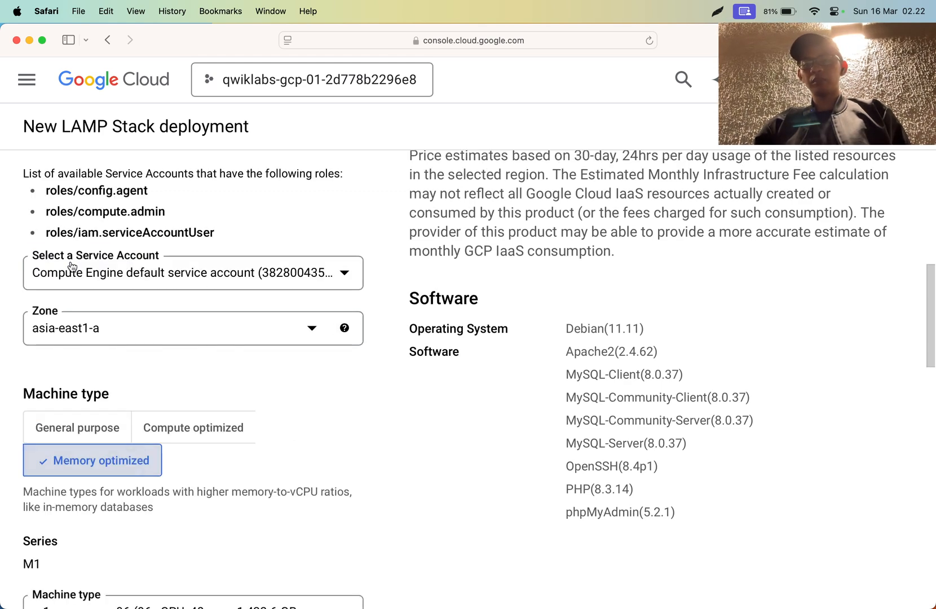
scroll(107, 273, "down", 5)
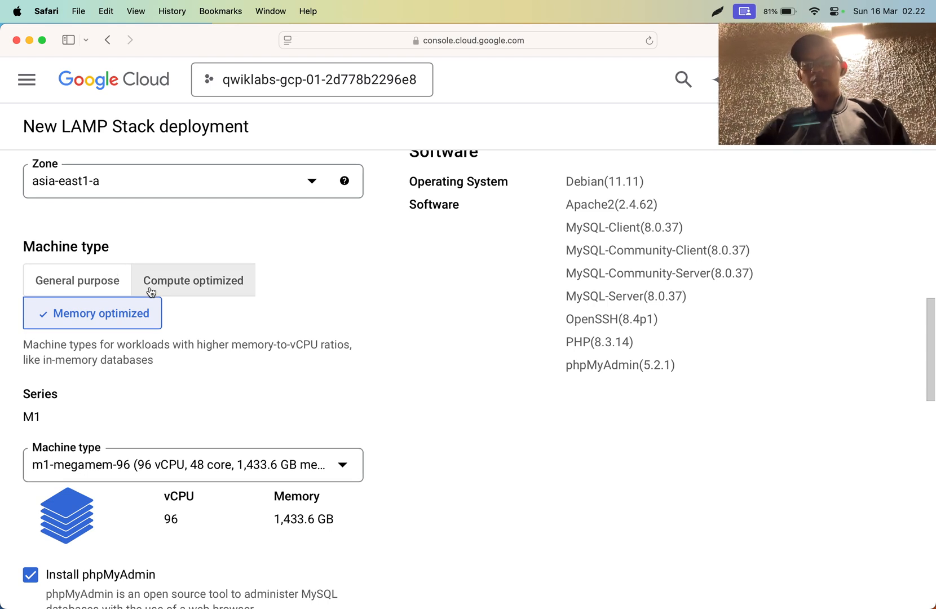
scroll(151, 291, "down", 2)
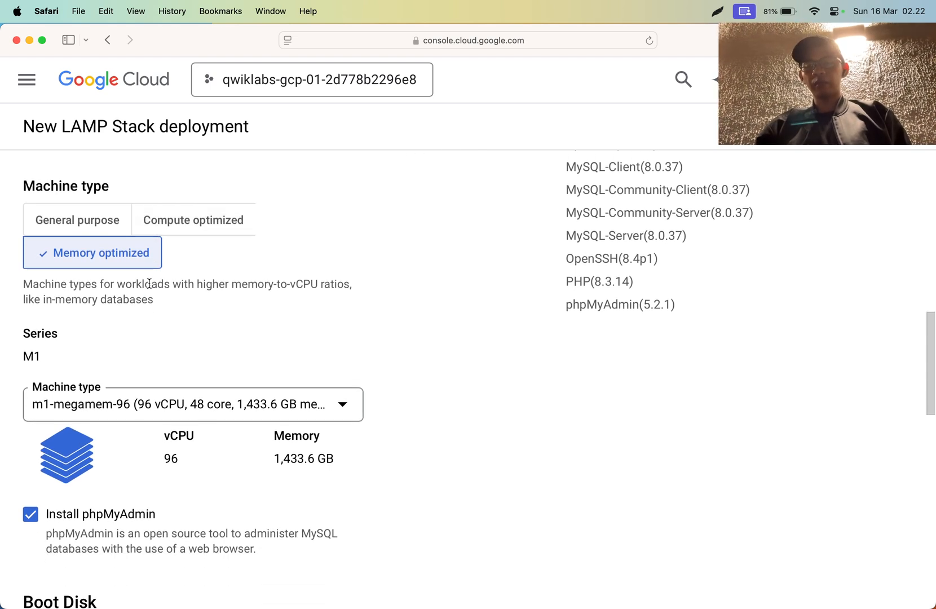
left_click(117, 222)
scroll(172, 276, "up", 3)
- Check the required machine type in Chrome's lab instructions and set it to e2-medium in the Safari deployment form
key("super+Tab")
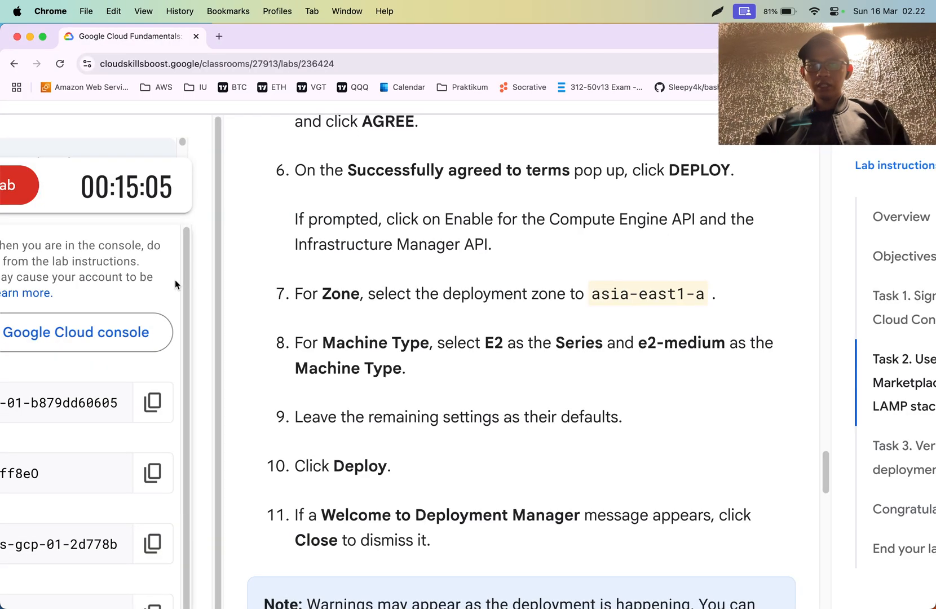
key("super+Tab")
key("super+Tab")
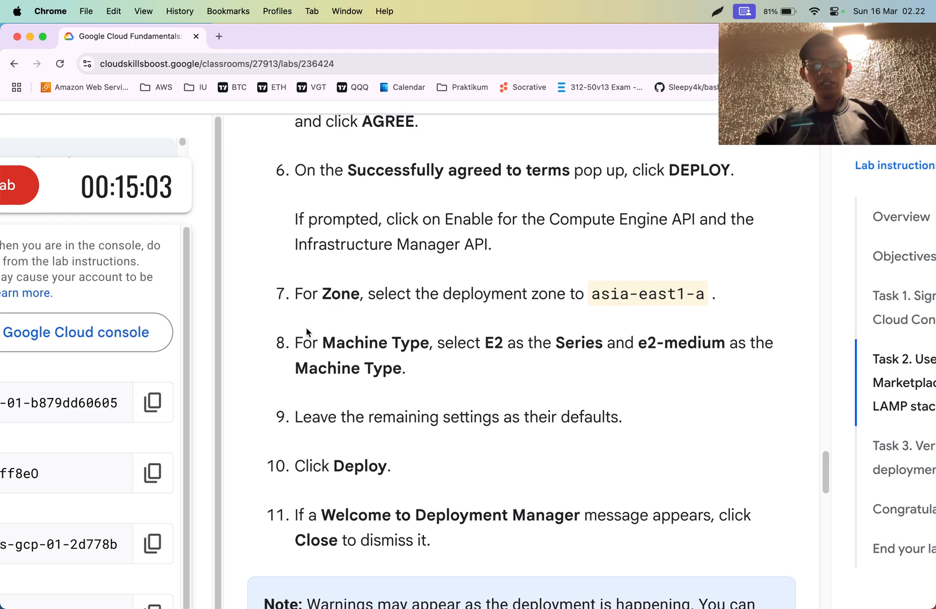
key("super+Tab")
left_click(65, 278)
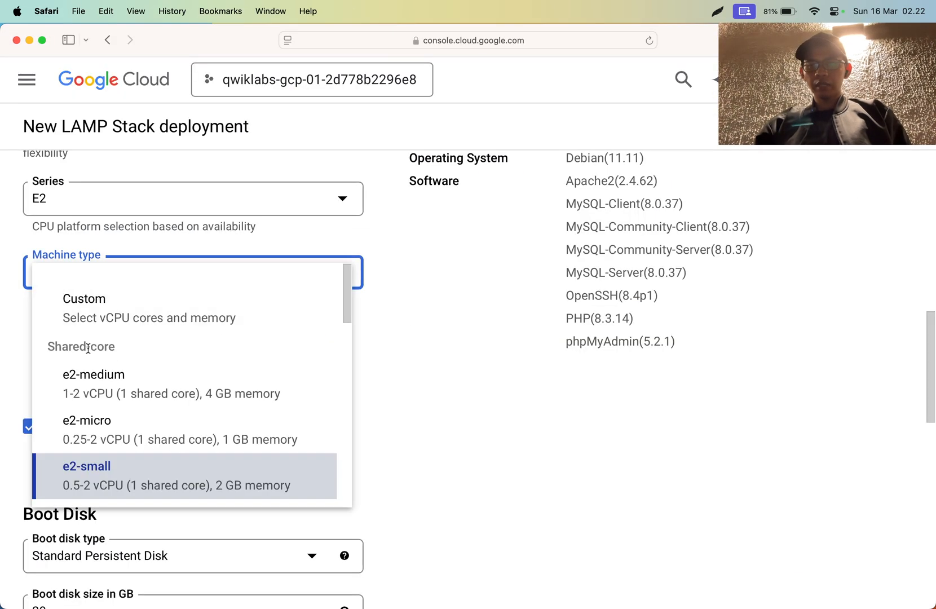
scroll(136, 485, "down", 3)
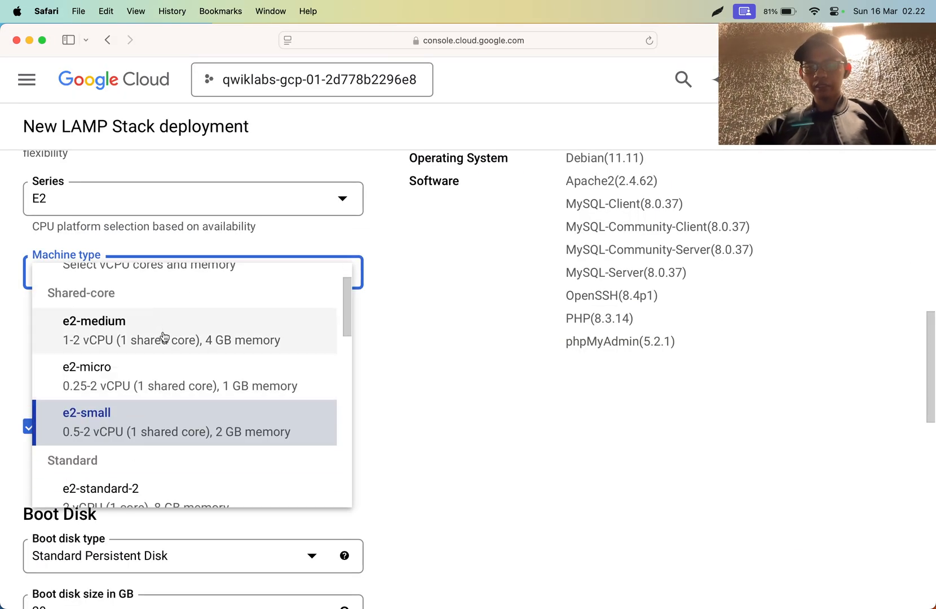
left_click(164, 336)
- Compare the series, machine type and remaining settings of the deployment form with the lab instructions in Chrome
key("super+Tab")
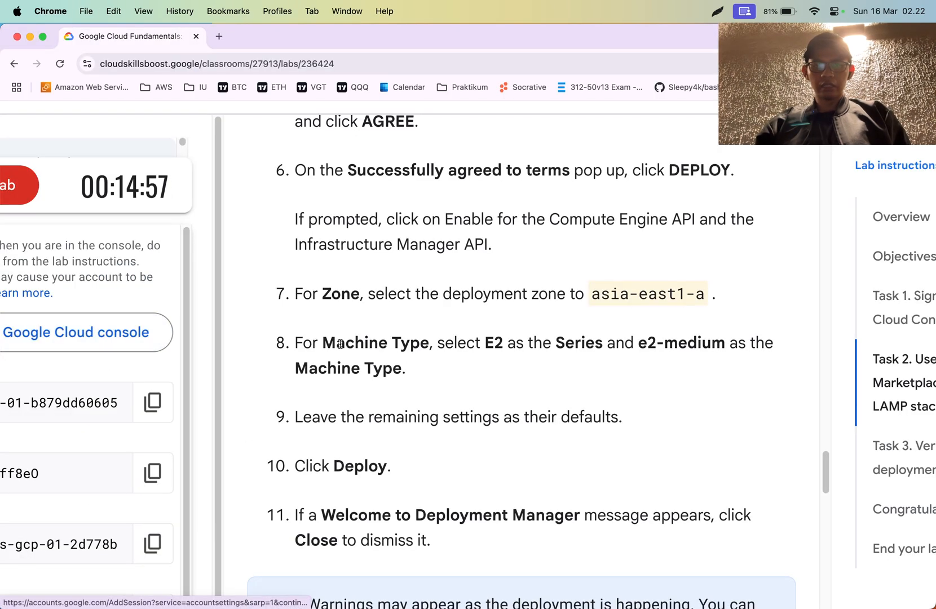
key("super+Tab")
scroll(204, 342, "down", 3)
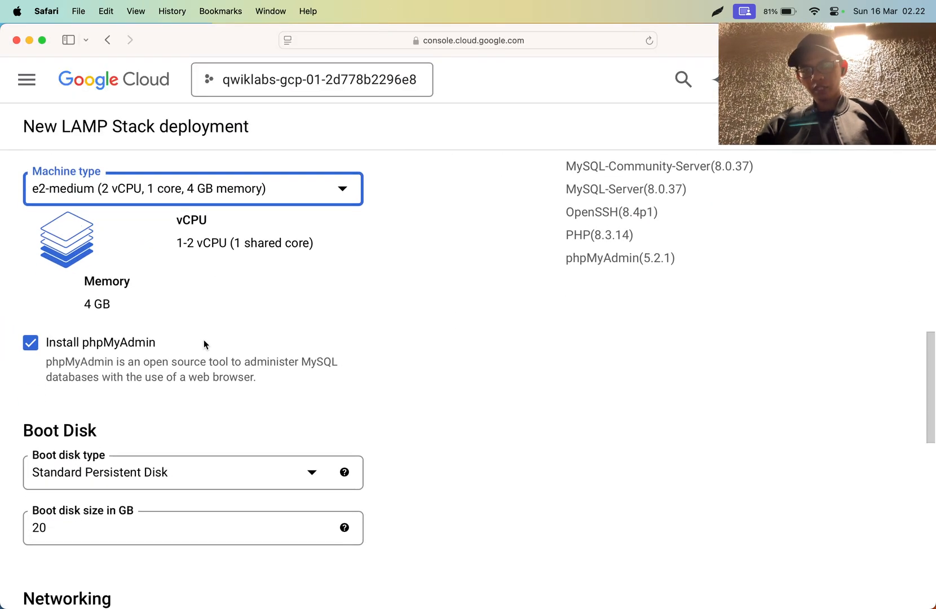
scroll(203, 340, "down", 2)
scroll(203, 335, "up", 2)
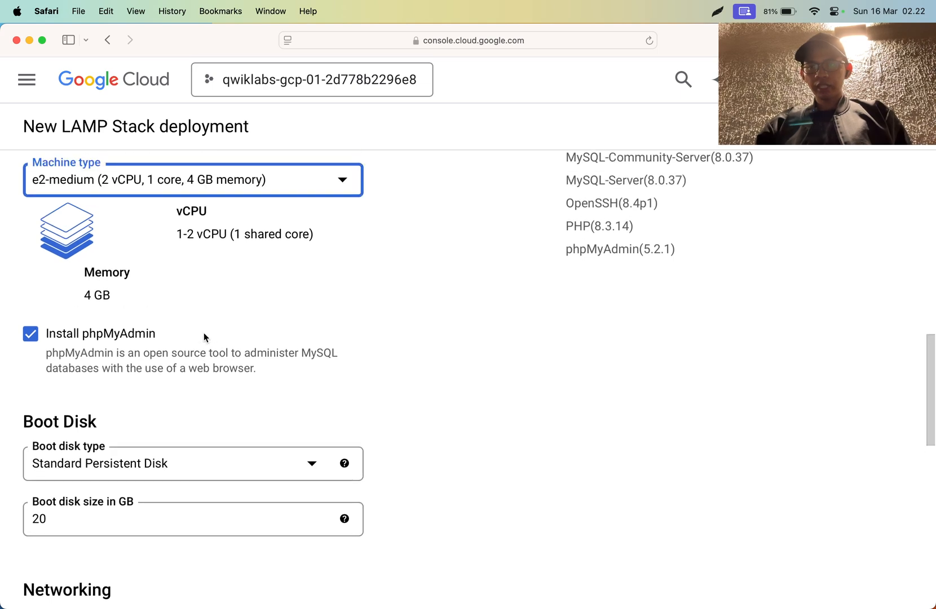
key("super+Tab")
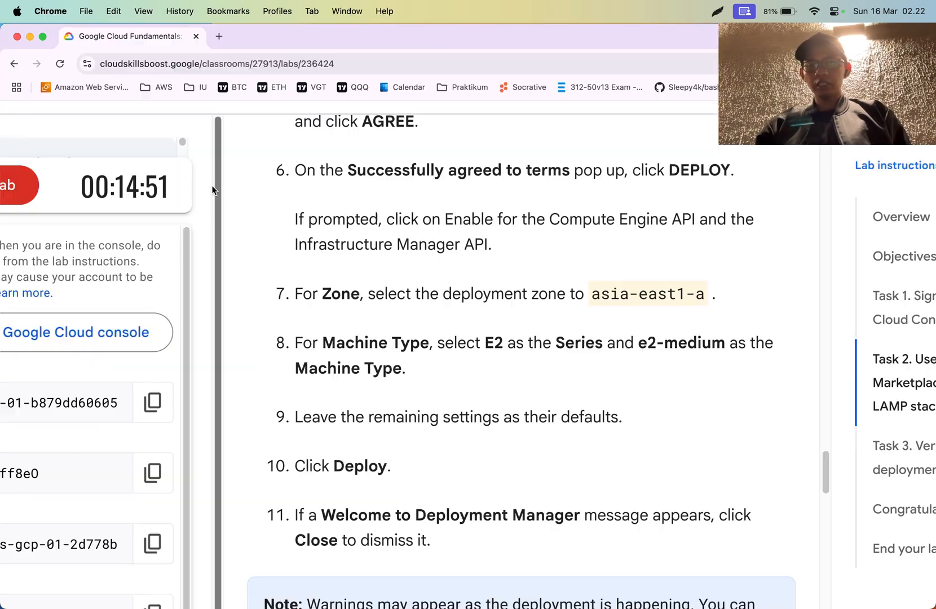
key("super+Tab")
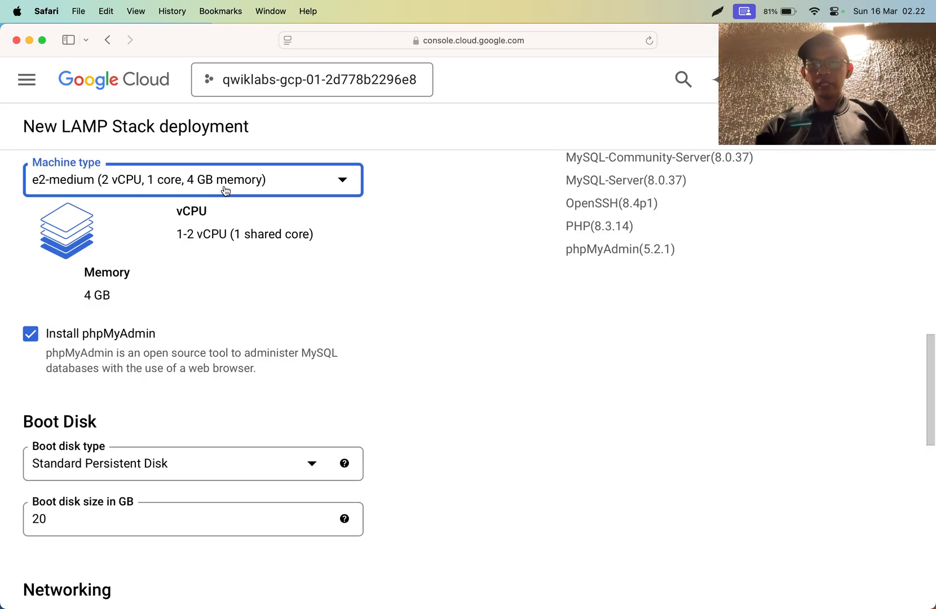
scroll(223, 189, "up", 3)
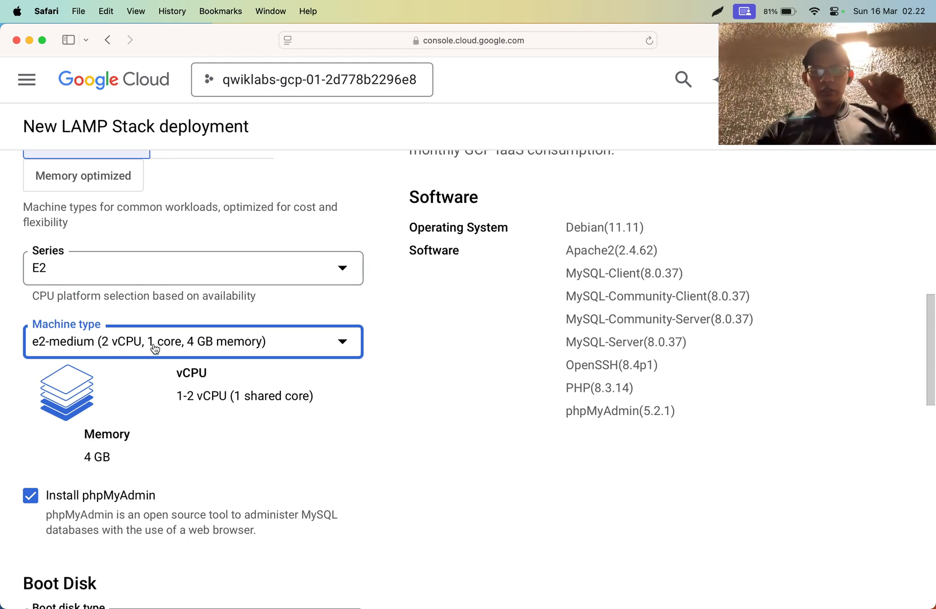
- Recheck the required machine type in Chrome's lab instructions and reselect e2-medium in the Safari deployment form
key("super+Tab")
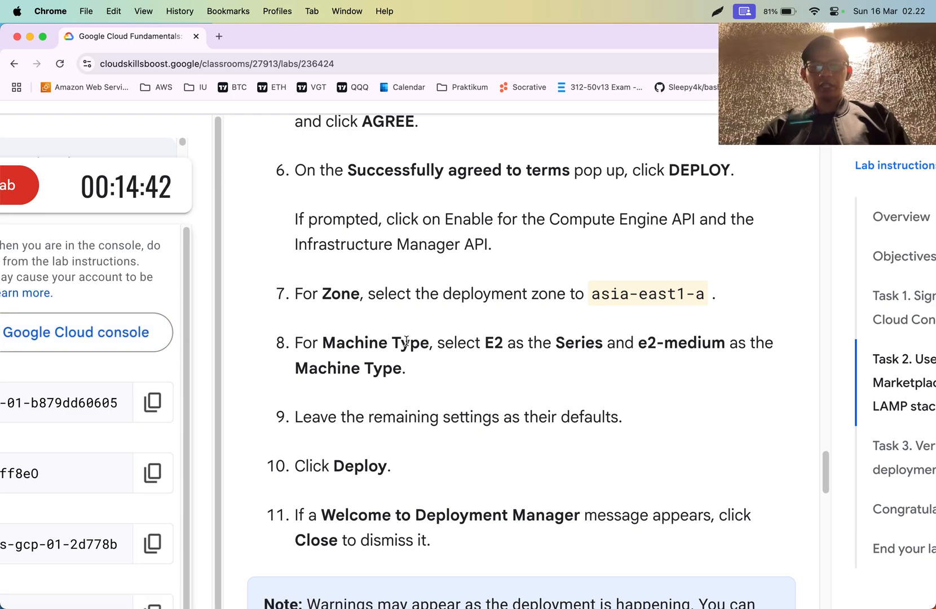
key("super+Tab")
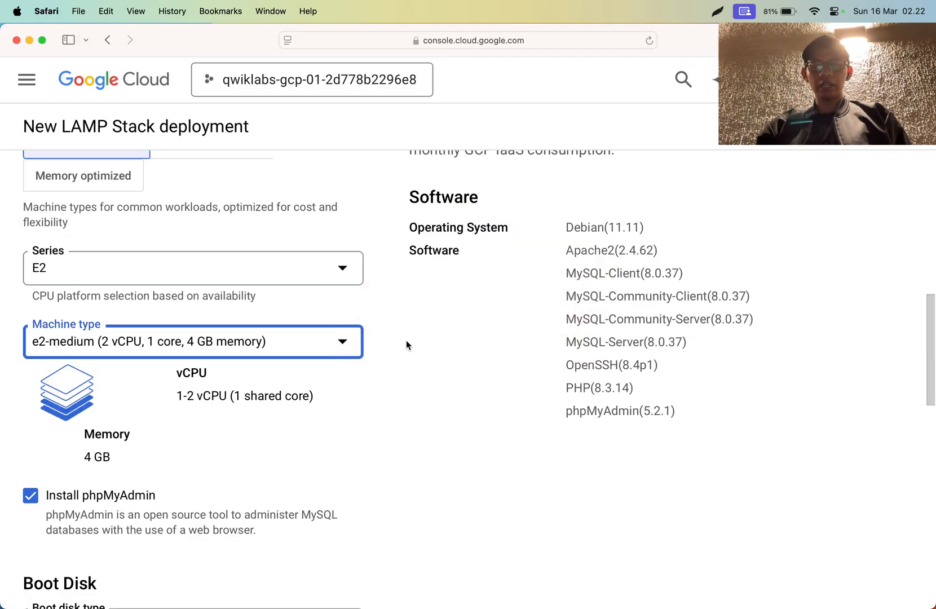
left_click(305, 348)
left_click(239, 442)
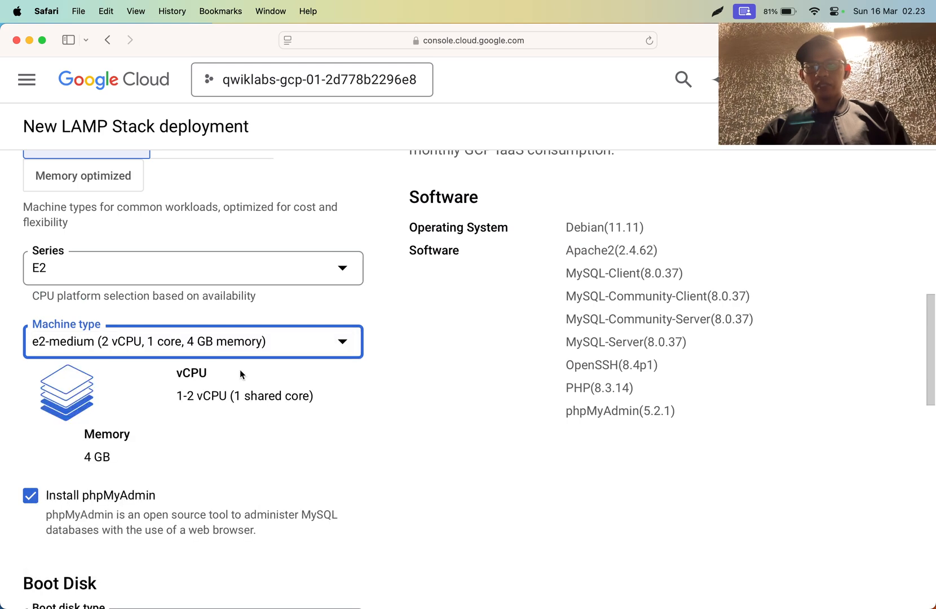
left_click(246, 350)
left_click(235, 460)
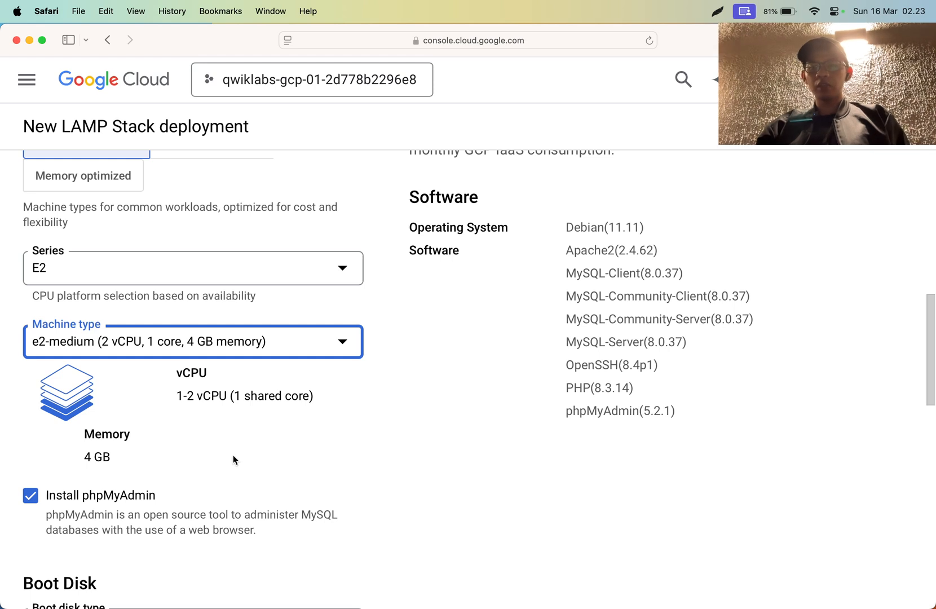
- Browse the shared-core and standard E2 options available for the machine type
left_click(239, 342)
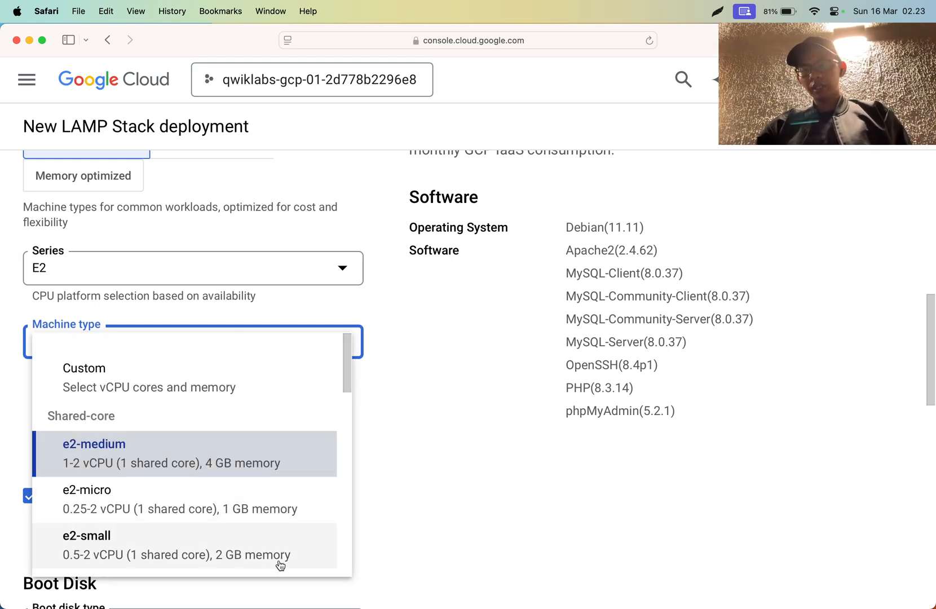
left_click(377, 542)
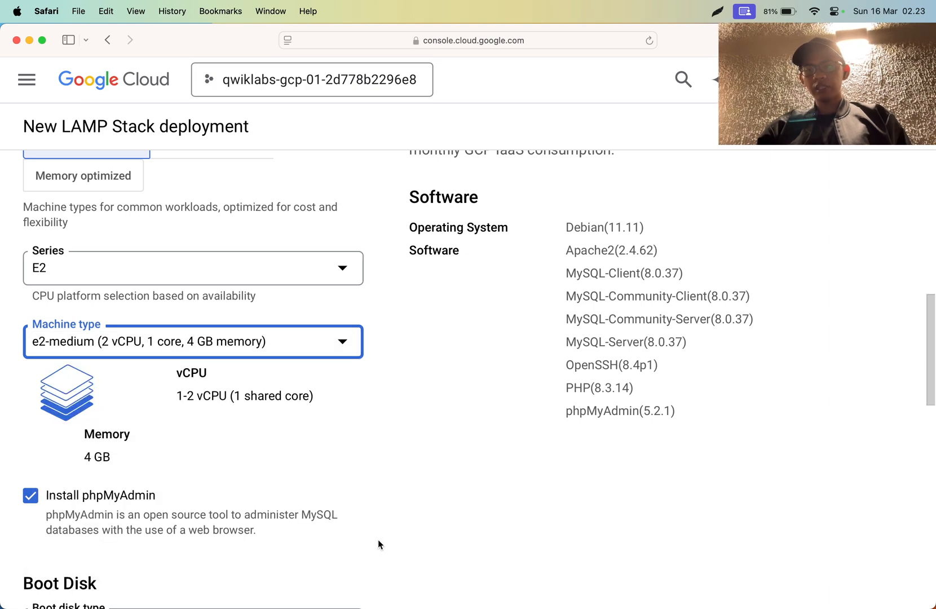
scroll(378, 542, "down", 3)
left_click(238, 231)
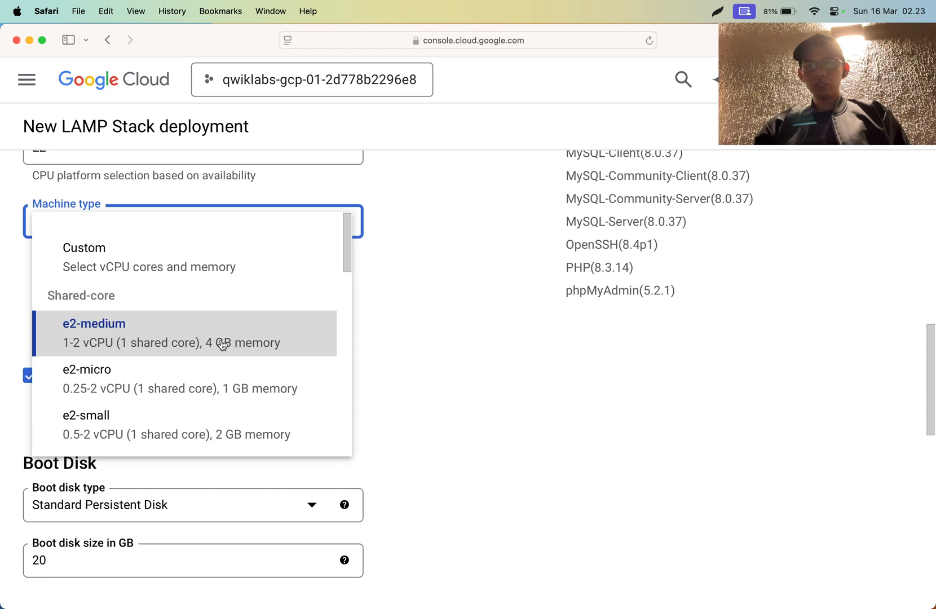
scroll(222, 345, "down", 2)
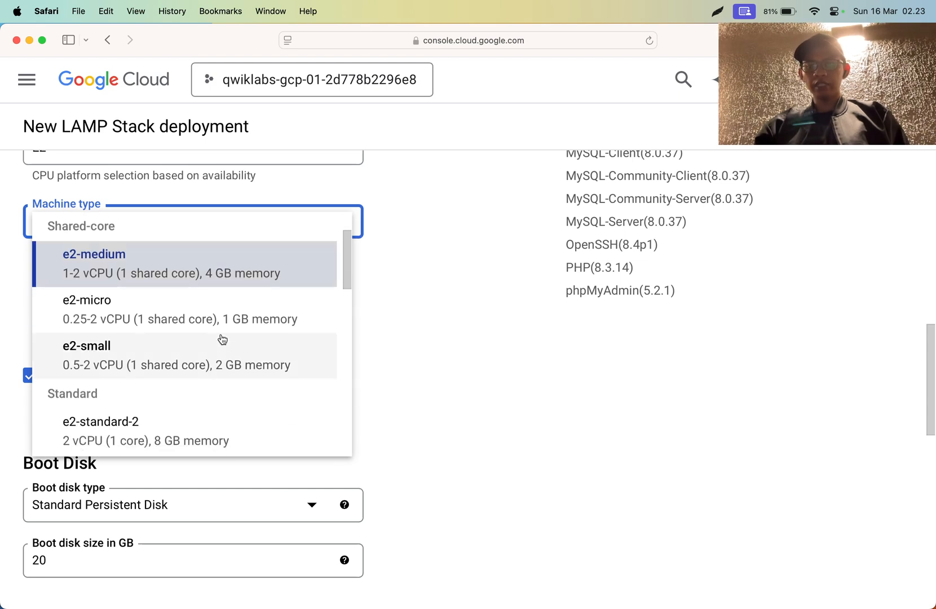
left_click(475, 293)
scroll(474, 294, "up", 1)
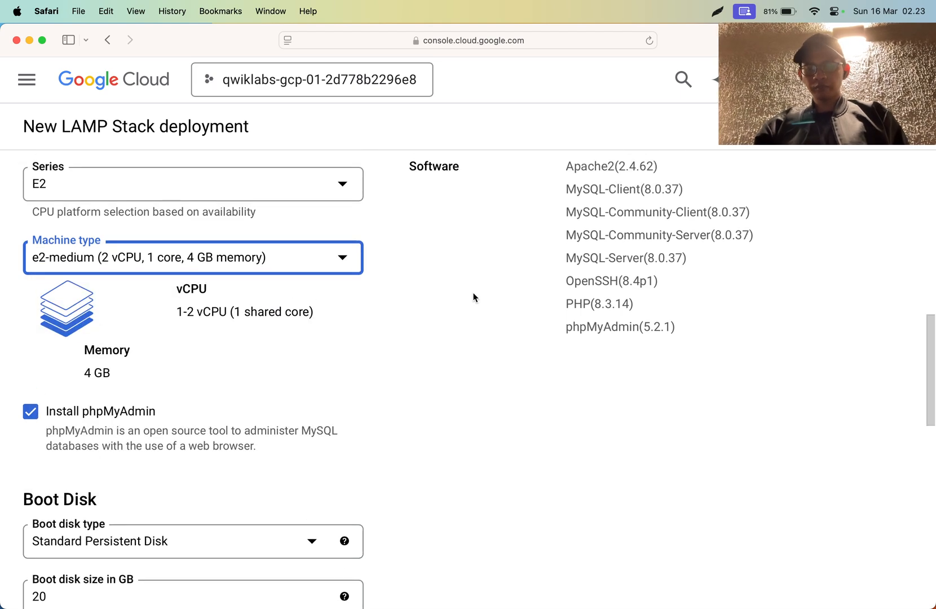
- Check the instruction about the remaining settings in Chrome and compare it with the phpMyAdmin and boot disk settings in Safari
key("super+Tab")
scroll(473, 293, "down", 4)
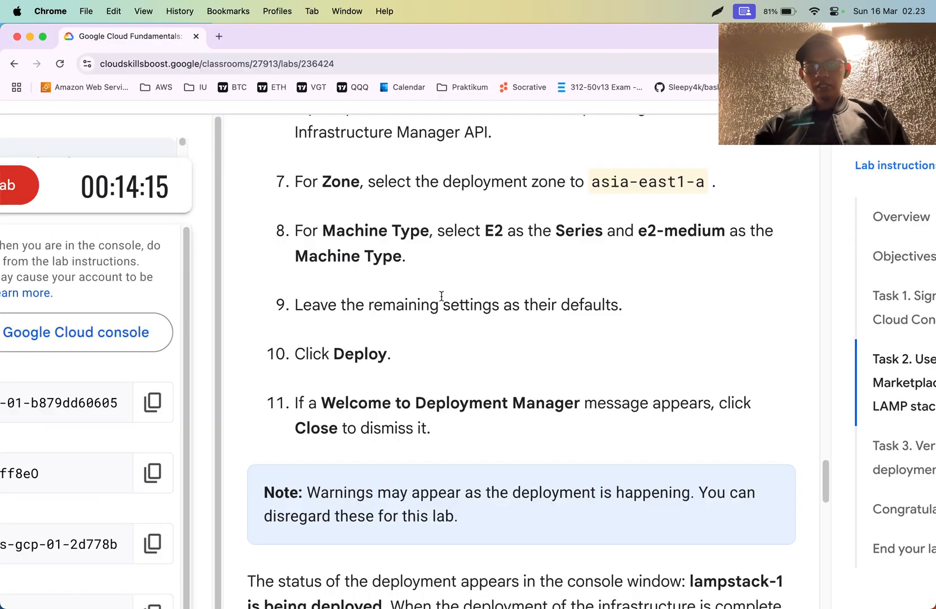
triple_click(423, 300)
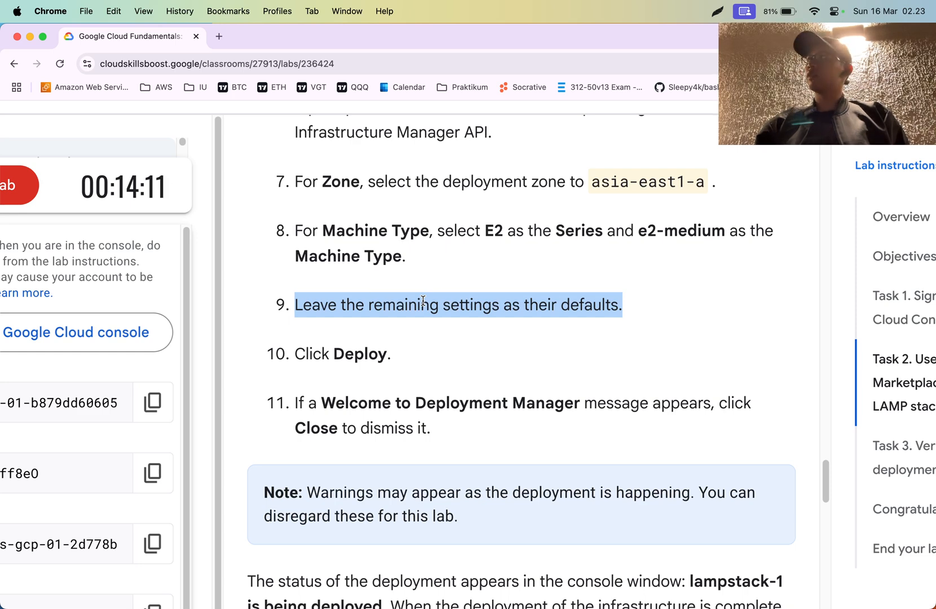
key("super+Tab")
scroll(202, 313, "down", 5)
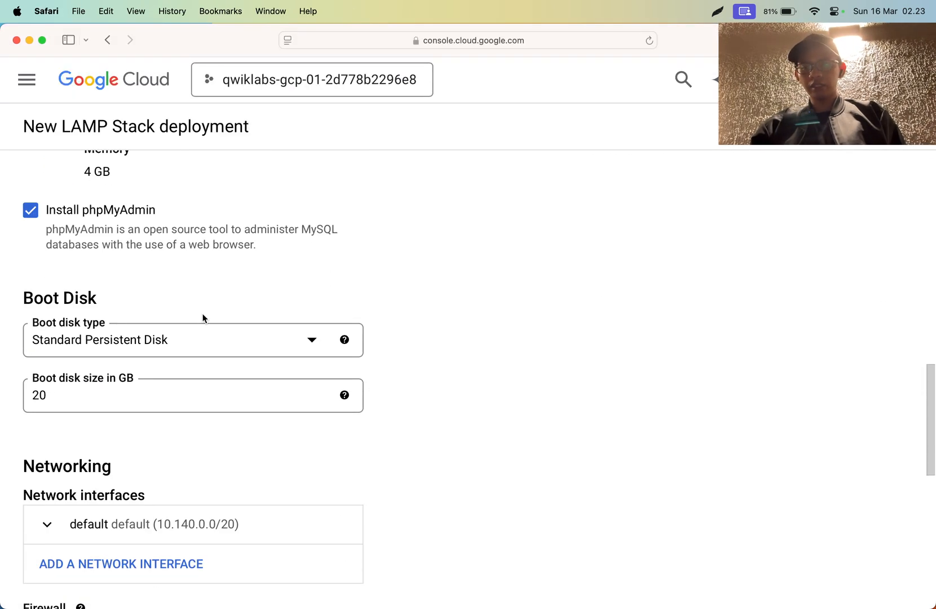
scroll(95, 225, "up", 5)
scroll(95, 225, "down", 5)
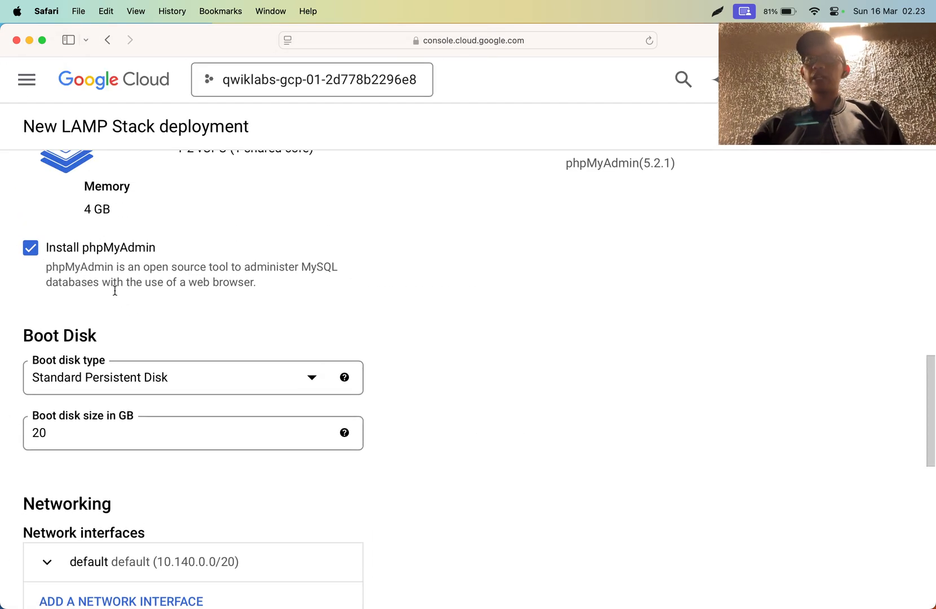
scroll(116, 295, "up", 5)
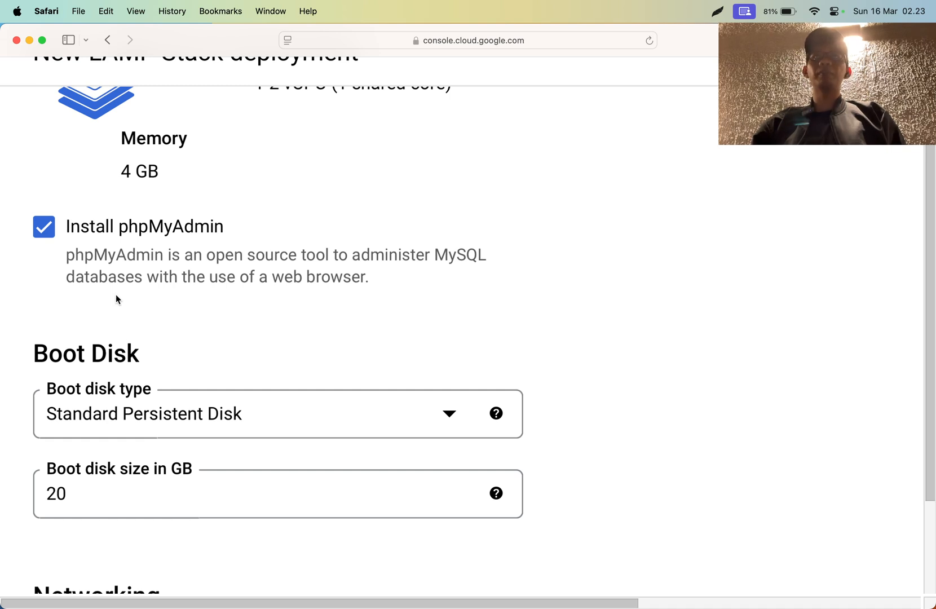
- Turn the Install phpMyAdmin option off and back on
left_click(49, 220)
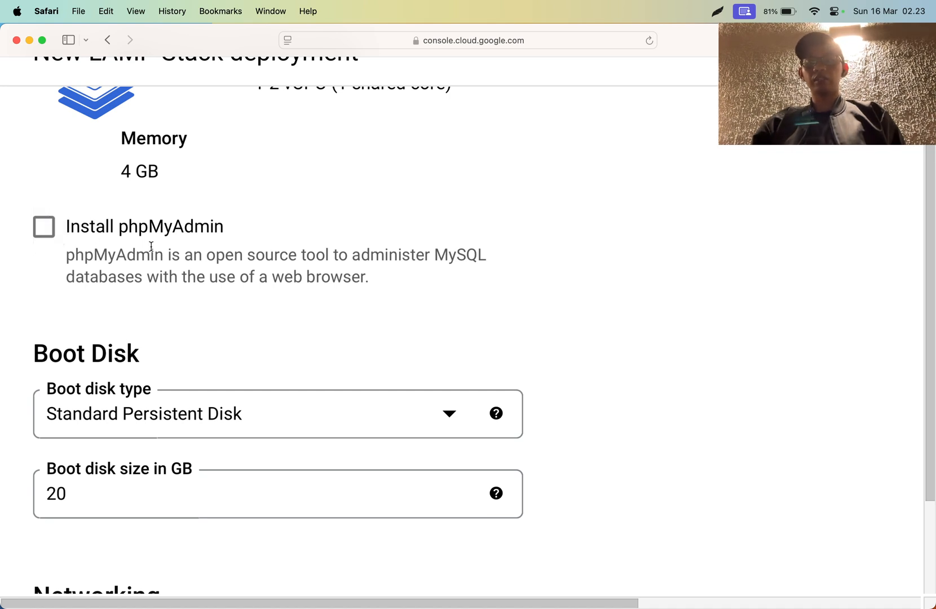
left_click(59, 234)
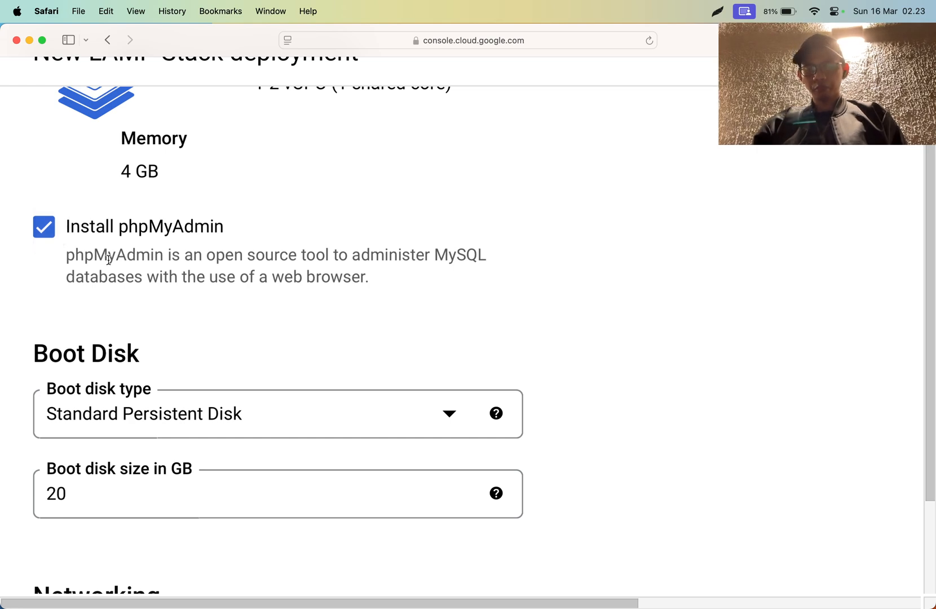
scroll(109, 258, "down", 3)
scroll(108, 260, "up", 2)
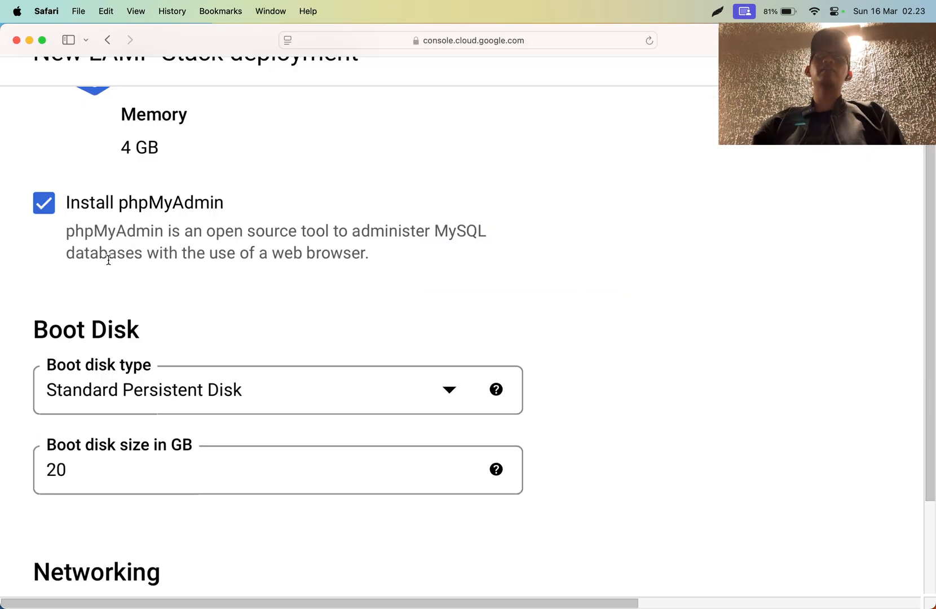
scroll(109, 260, "down", 5)
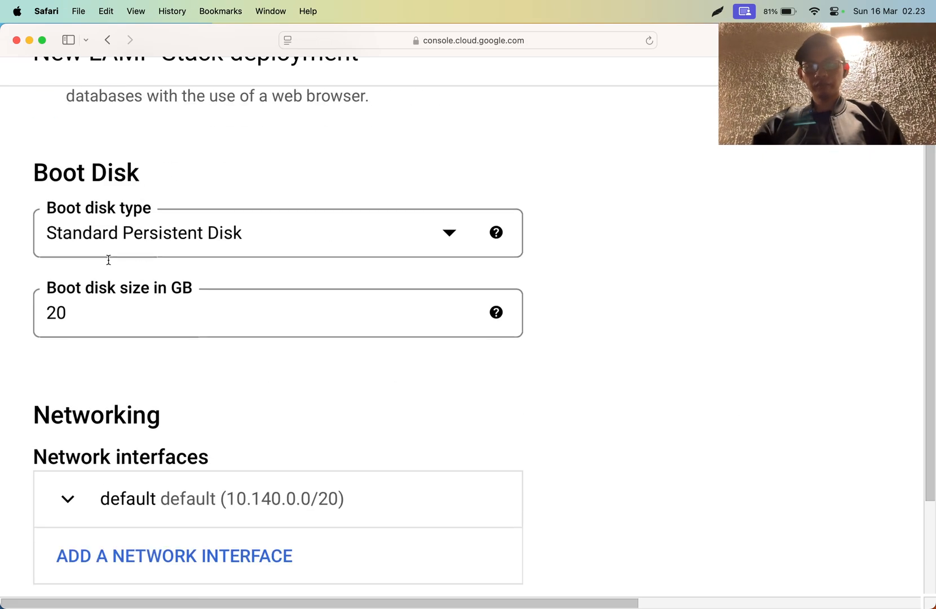
- Review the boot disk type options and reselect Standard Persistent Disk
left_click(138, 231)
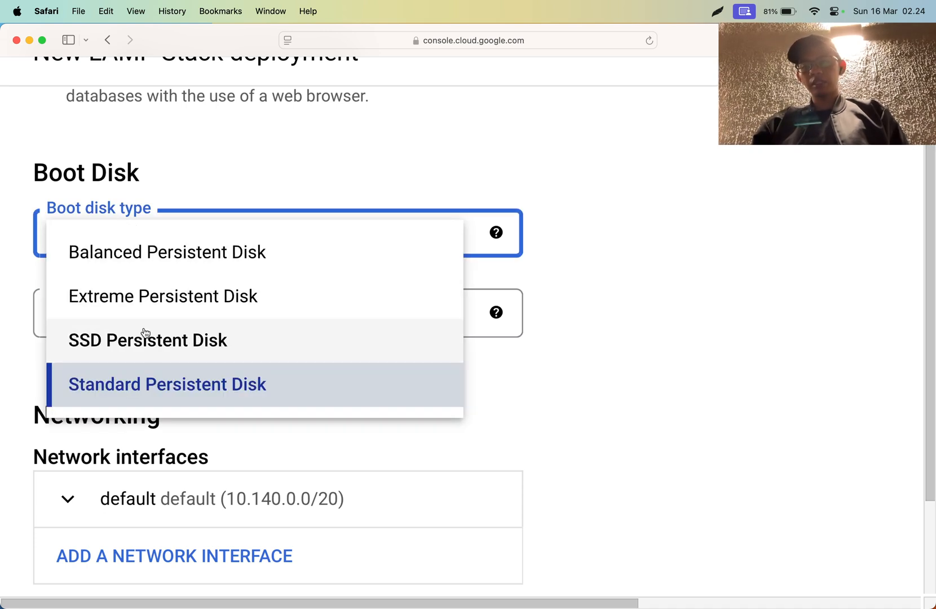
left_click(151, 396)
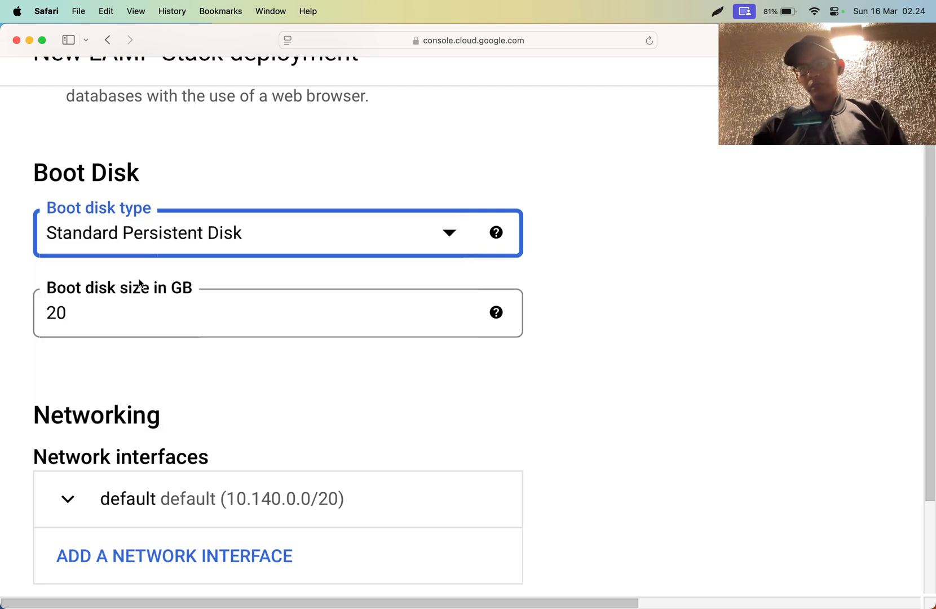
left_click(139, 228)
left_click(151, 379)
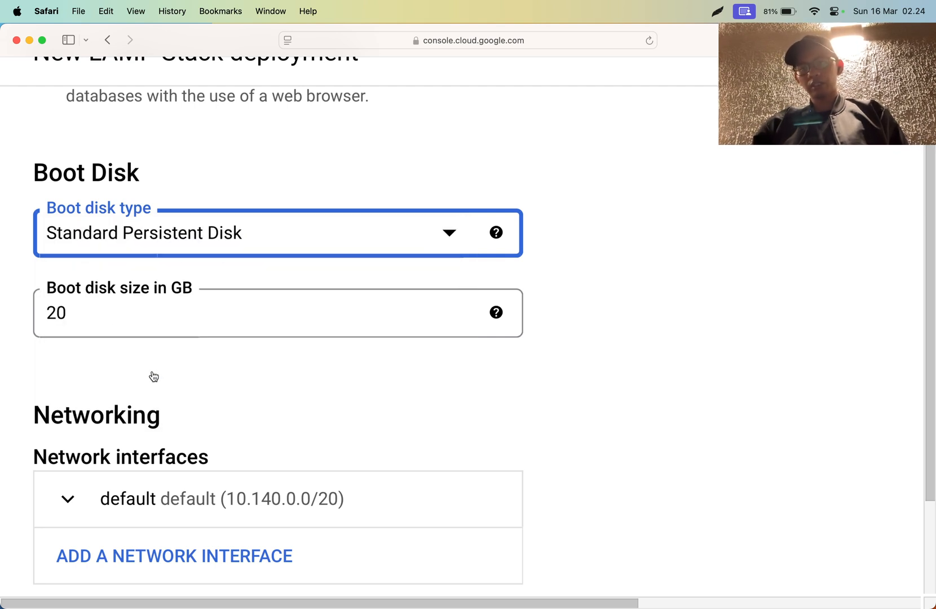
- Read the help texts for the boot disk size and boot disk type, and view the disk type choices again
left_click(150, 340)
left_click(151, 320)
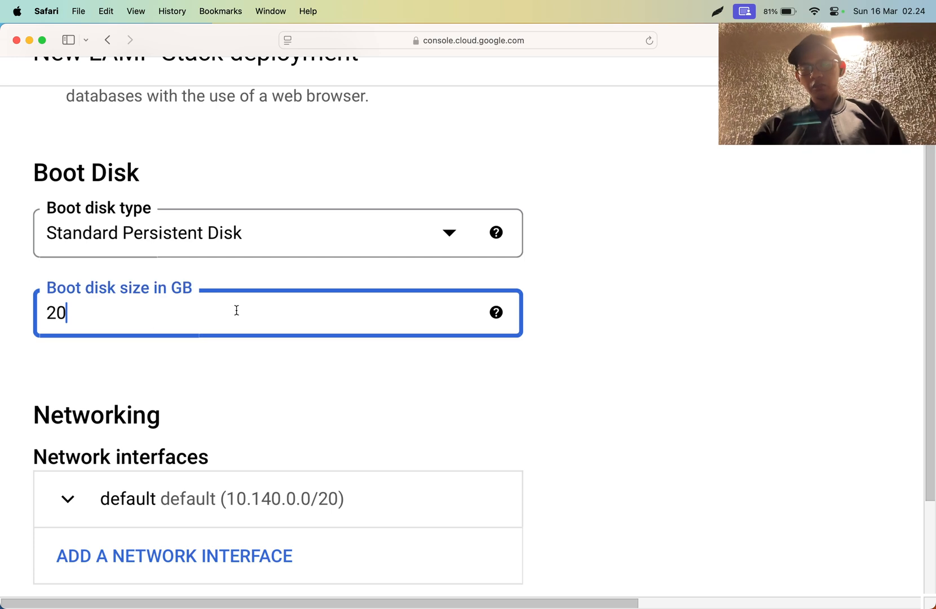
left_click(496, 314)
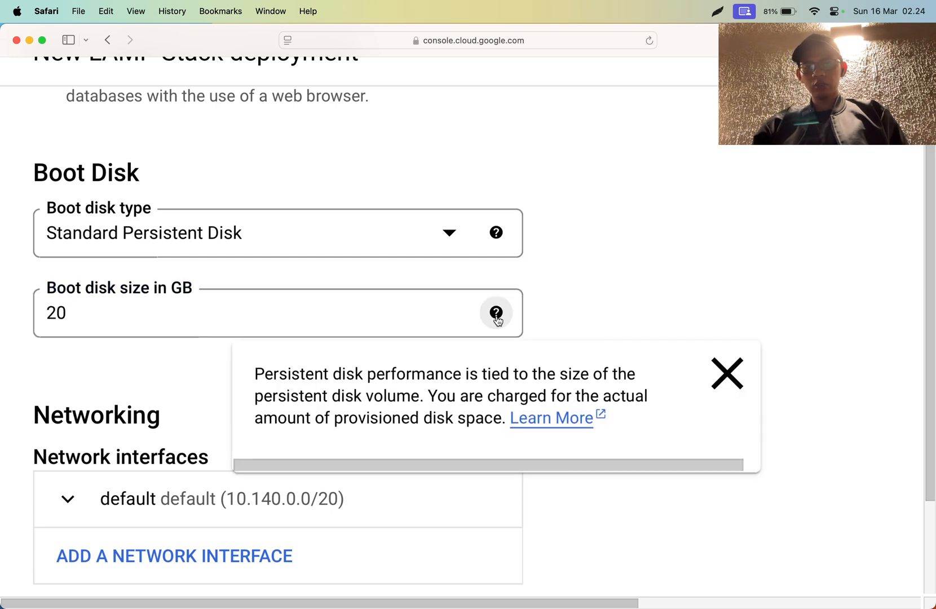
left_click(589, 330)
left_click(493, 231)
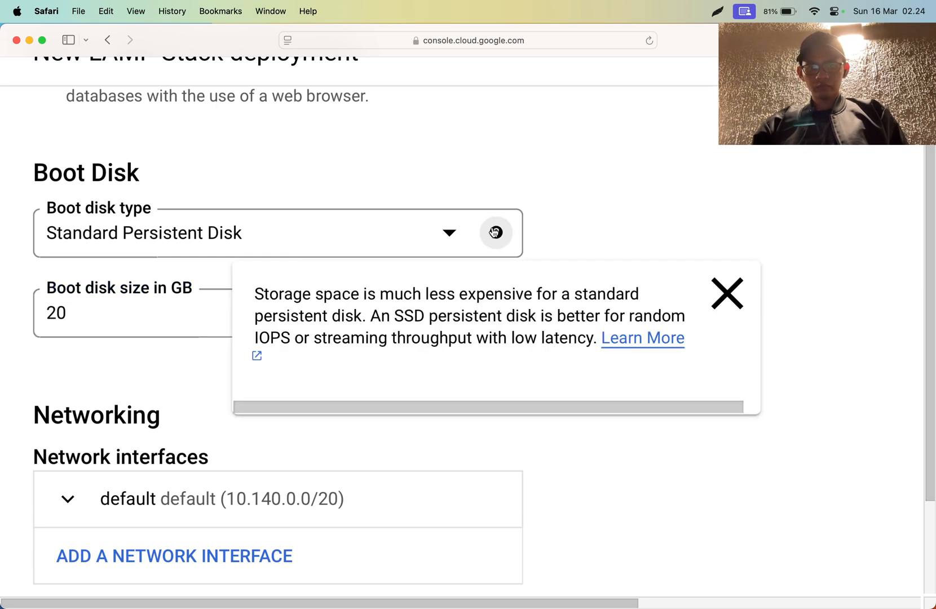
left_click(601, 246)
left_click(497, 233)
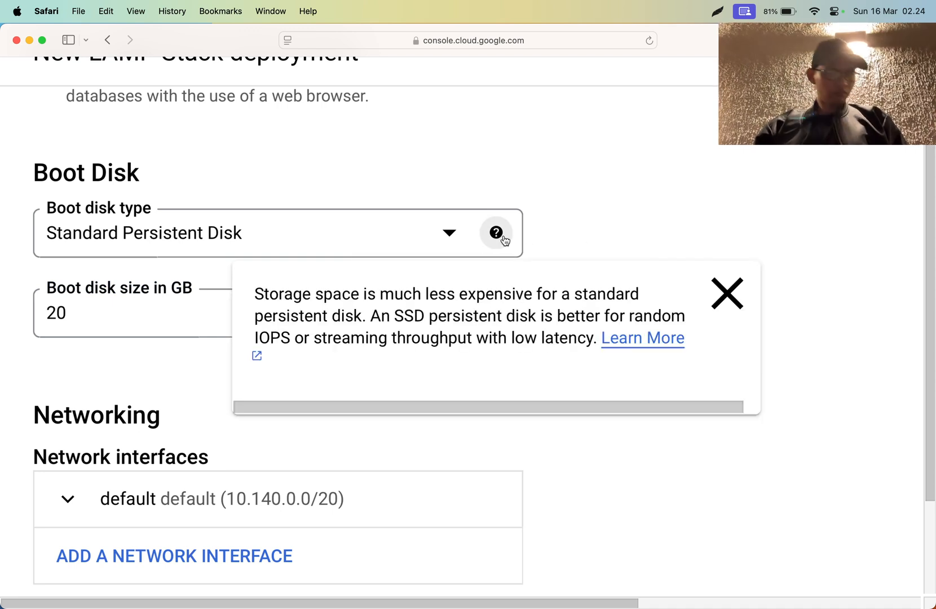
left_click(384, 230)
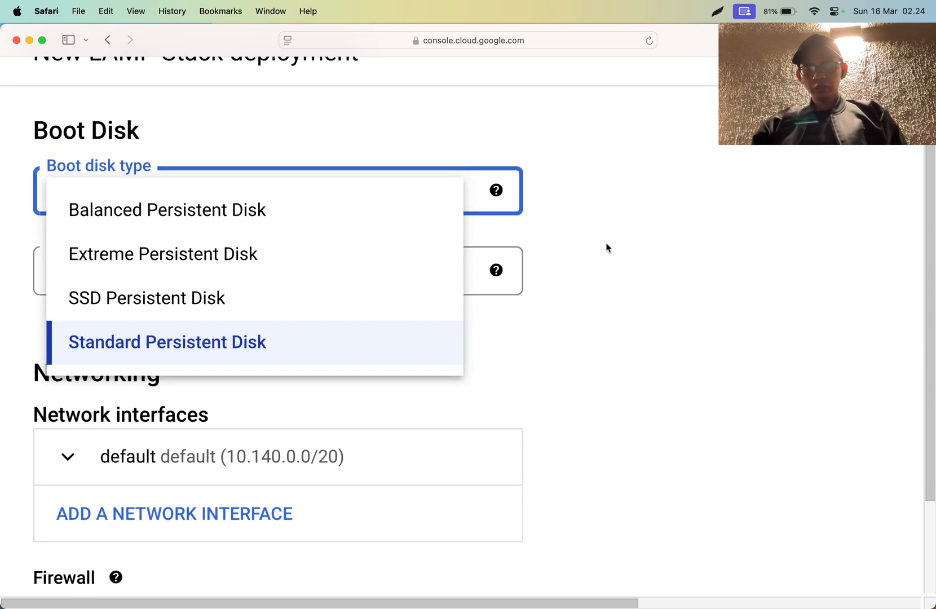
left_click(606, 246)
- Expand the default network interface to view its network, subnetwork and external IP settings, and collapse it again
scroll(193, 255, "down", 6)
left_click(102, 165)
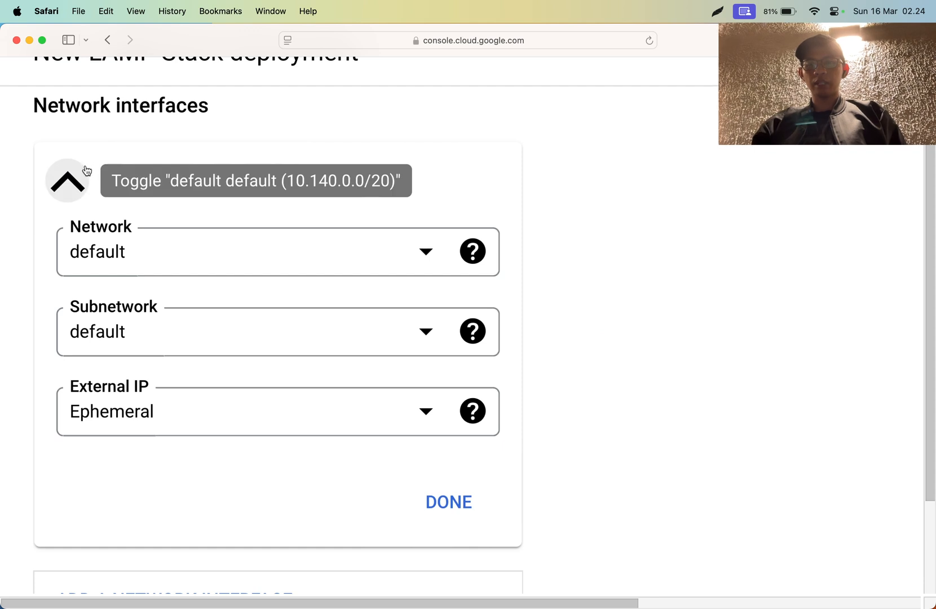
left_click(86, 171)
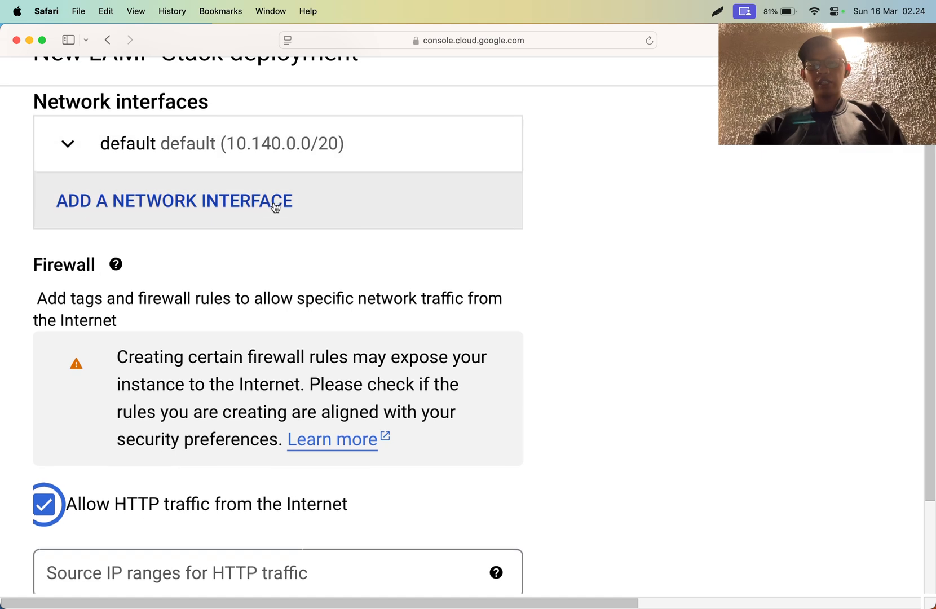
- Examine the Firewall section and read its help text about incoming network traffic
scroll(274, 204, "down", 2)
scroll(274, 204, "down", 4)
scroll(273, 204, "down", 3)
scroll(273, 204, "up", 2)
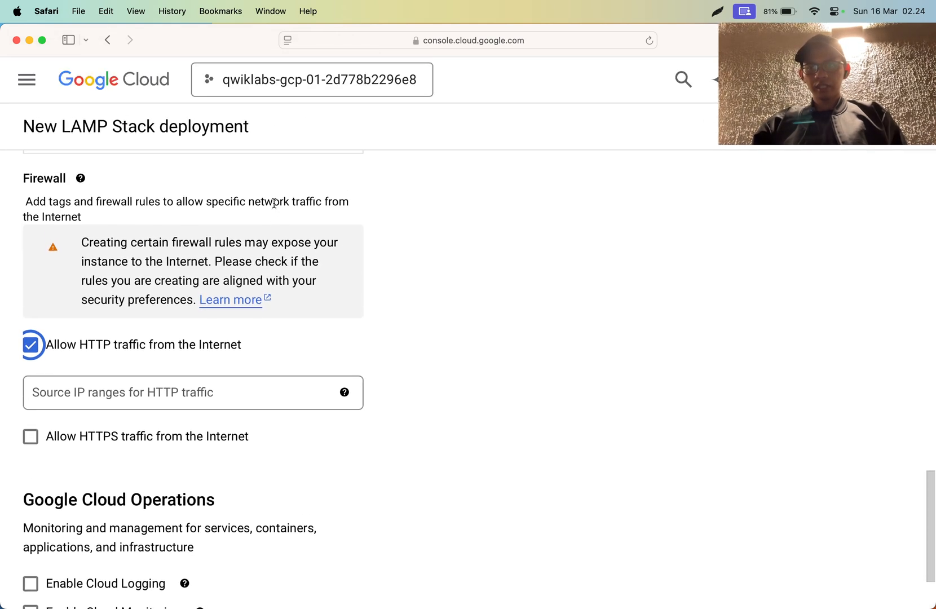
left_click(86, 191)
scroll(89, 196, "up", 5)
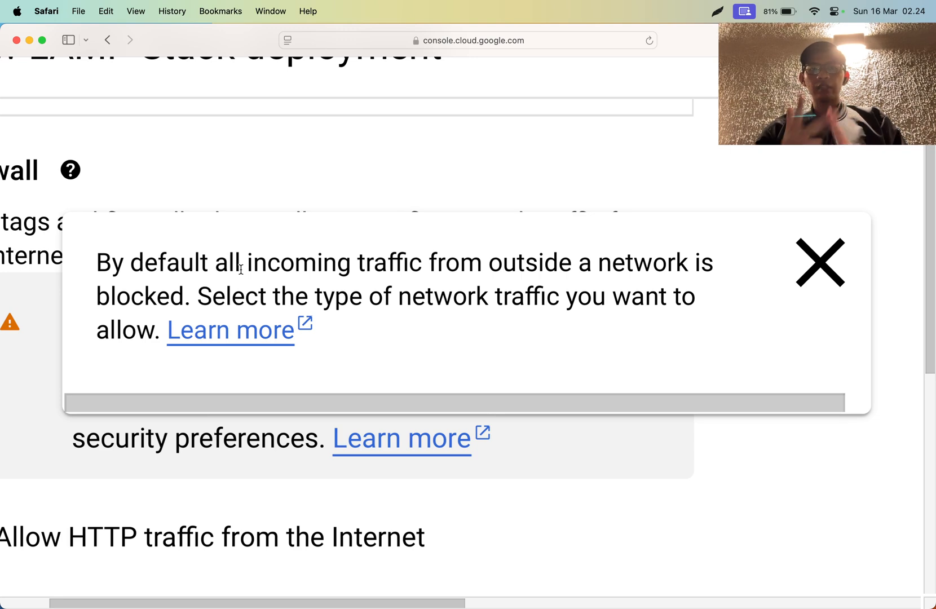
scroll(240, 269, "down", 5)
left_click(244, 166)
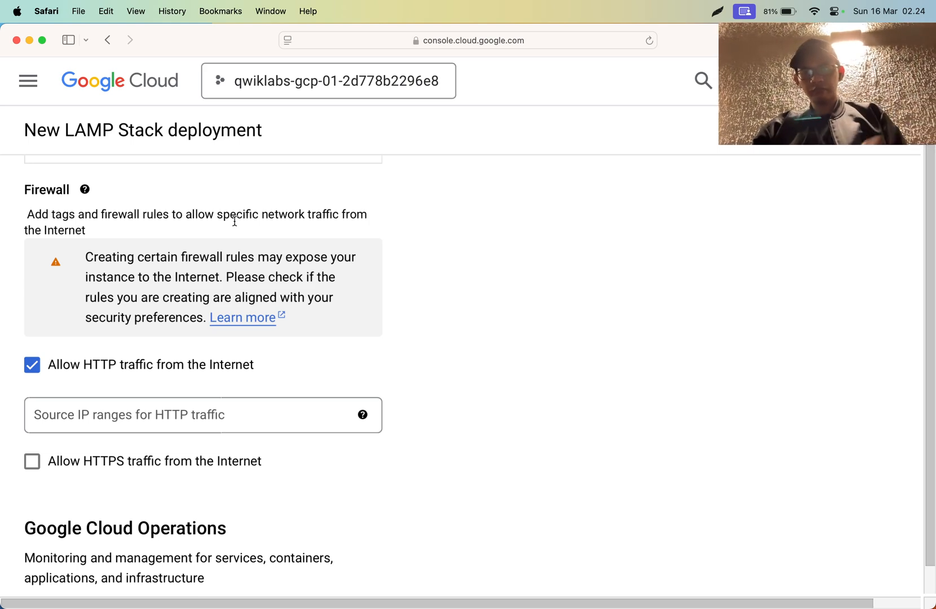
scroll(190, 315, "up", 1)
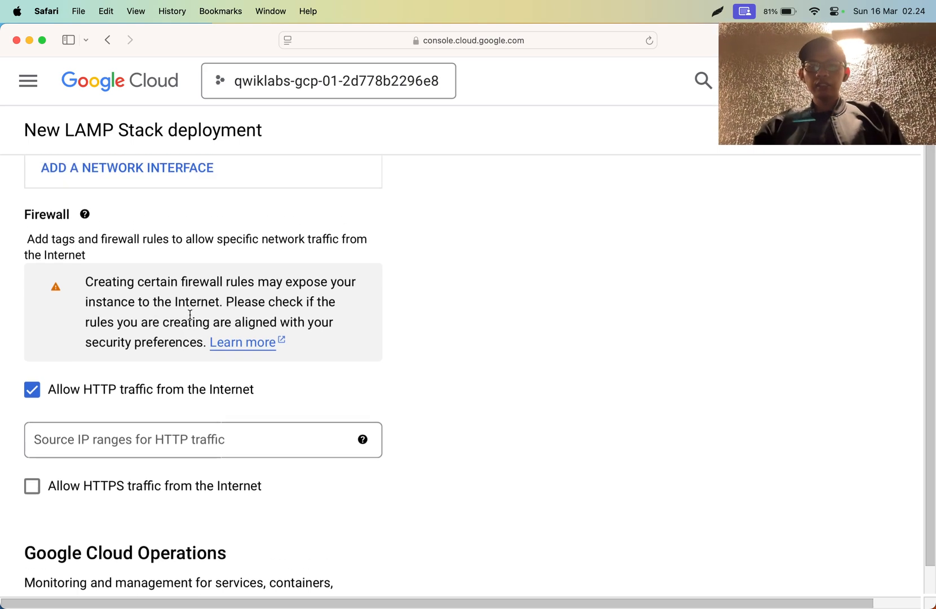
- Glance at the lab instructions in Chrome and review the HTTP, HTTPS and Google Cloud Operations options in Safari's deployment form
key("super+Tab")
key("super+Tab")
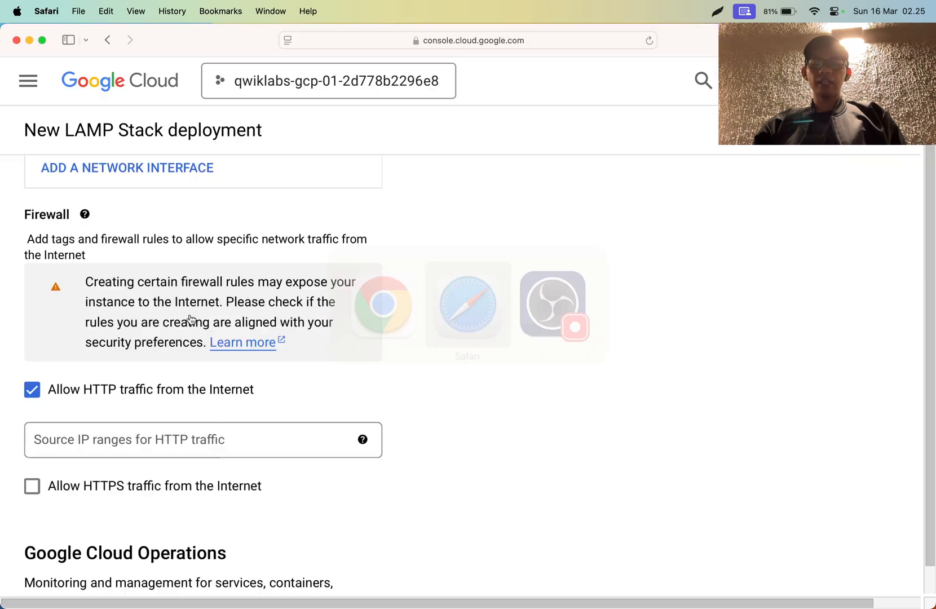
scroll(99, 399, "down", 1)
scroll(99, 399, "down", 2)
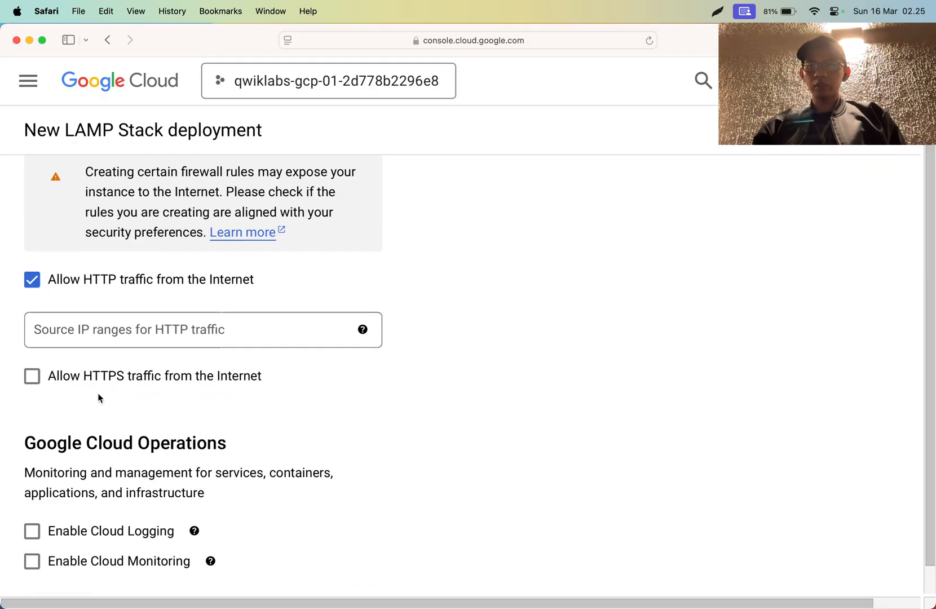
scroll(105, 372, "down", 1)
scroll(105, 372, "up", 3)
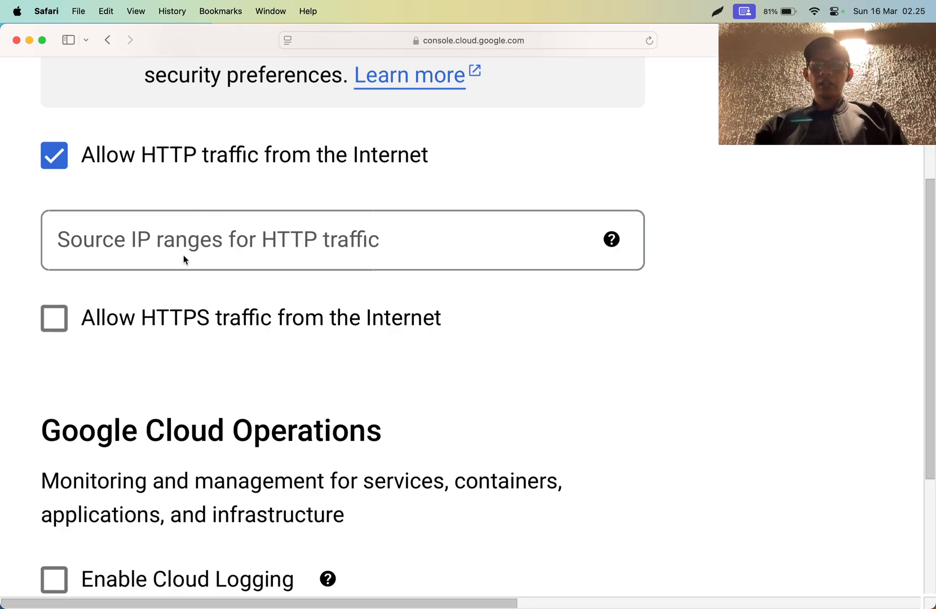
- Reread the HTTP and HTTPS traffic options and the Cloud Logging and Cloud Monitoring options in the deployment form
left_click(184, 257)
left_click(588, 333)
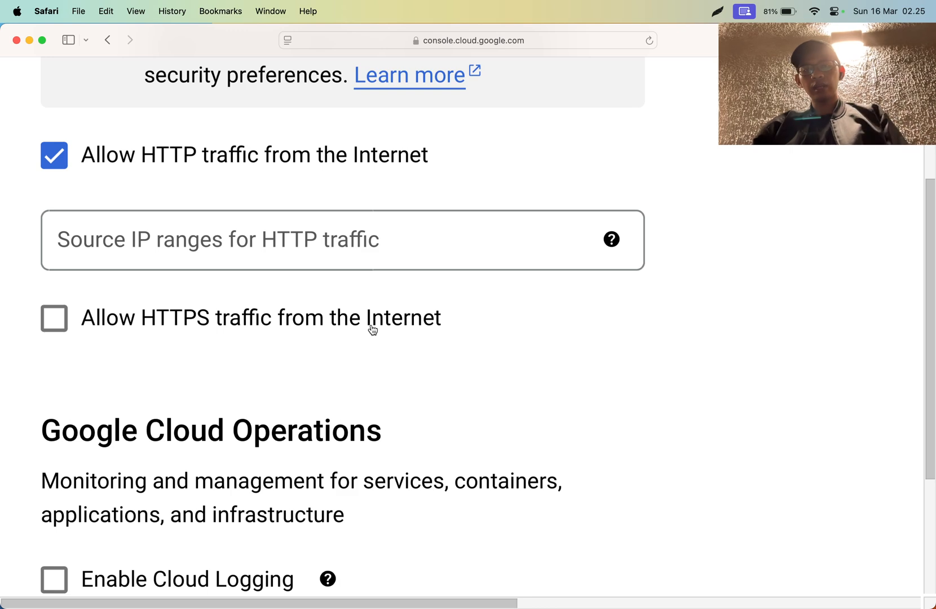
key("super+Tab")
key("super+Tab")
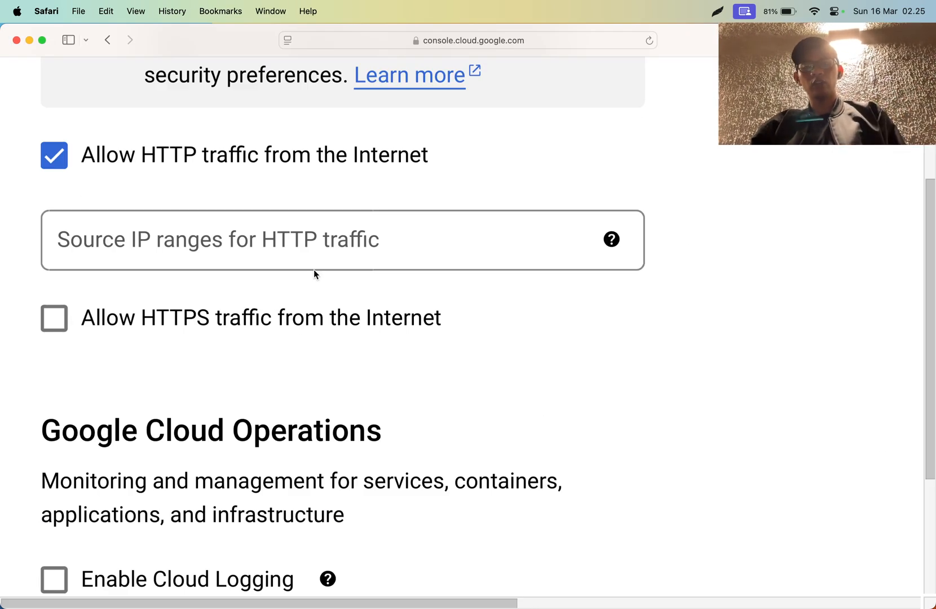
scroll(251, 236, "down", 5)
scroll(302, 361, "down", 4)
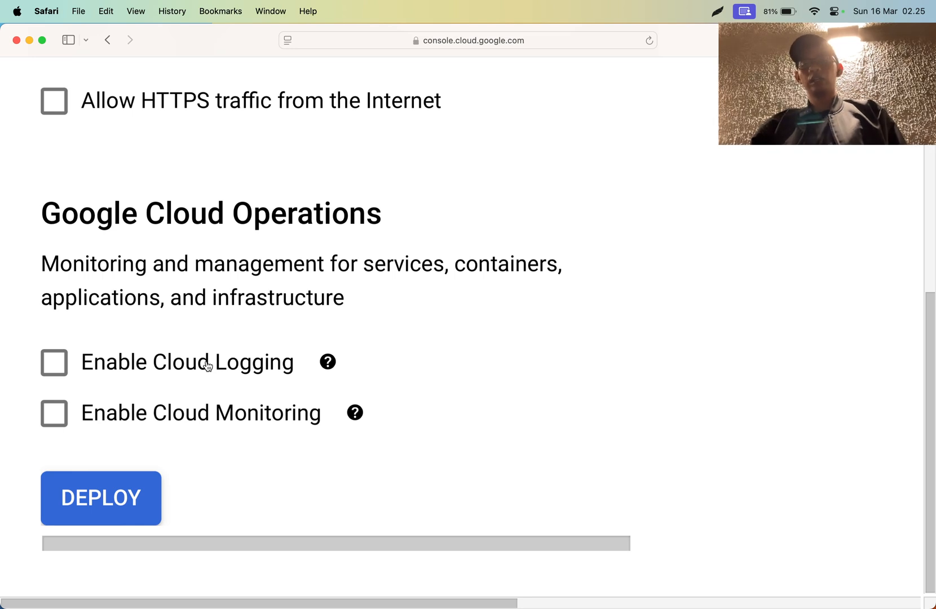
mouse_move(338, 370)
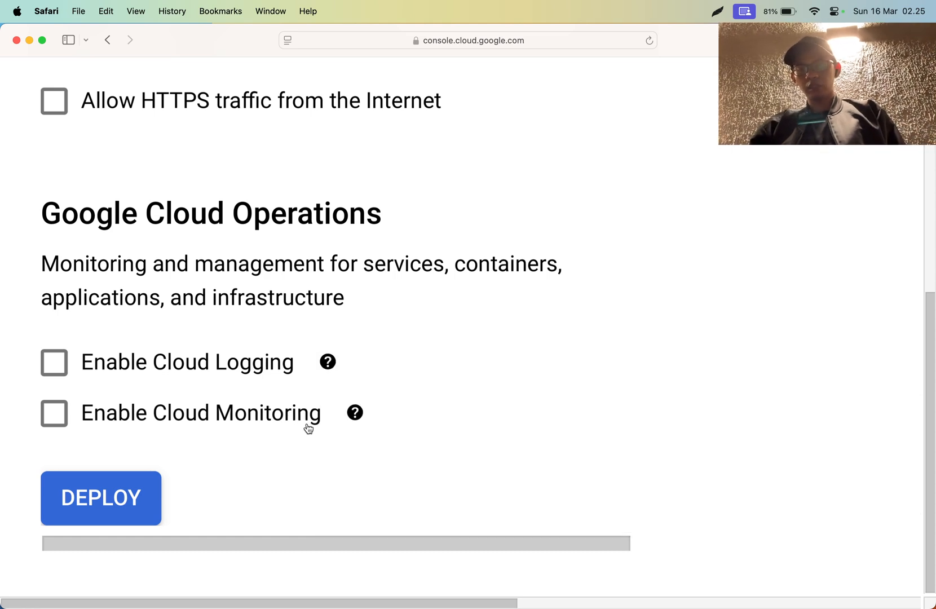
mouse_move(350, 416)
scroll(347, 419, "down", 5)
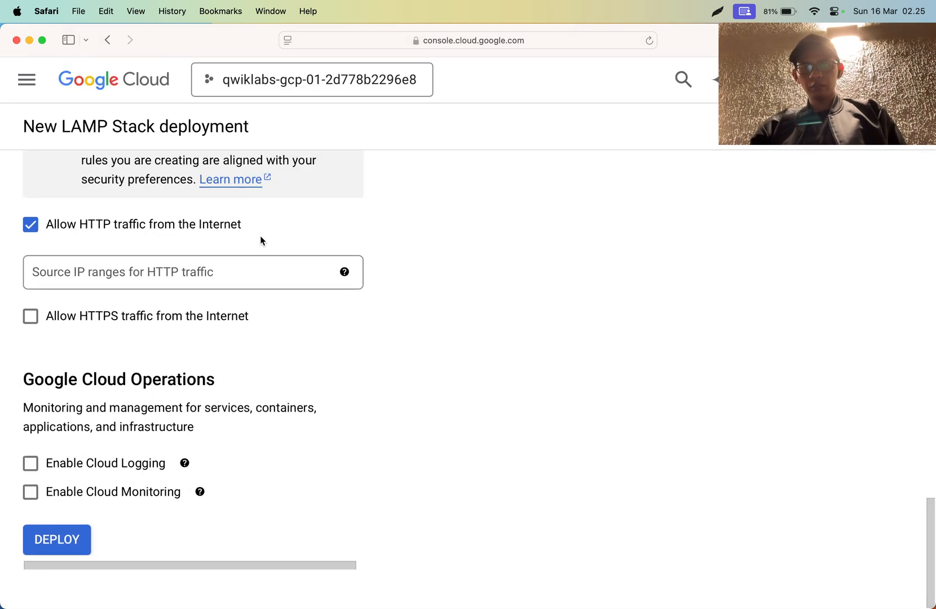
- Recheck the deployment form and cost estimate, and deploy the LAMP Stack with the remaining settings at their defaults
scroll(87, 367, "up", 10)
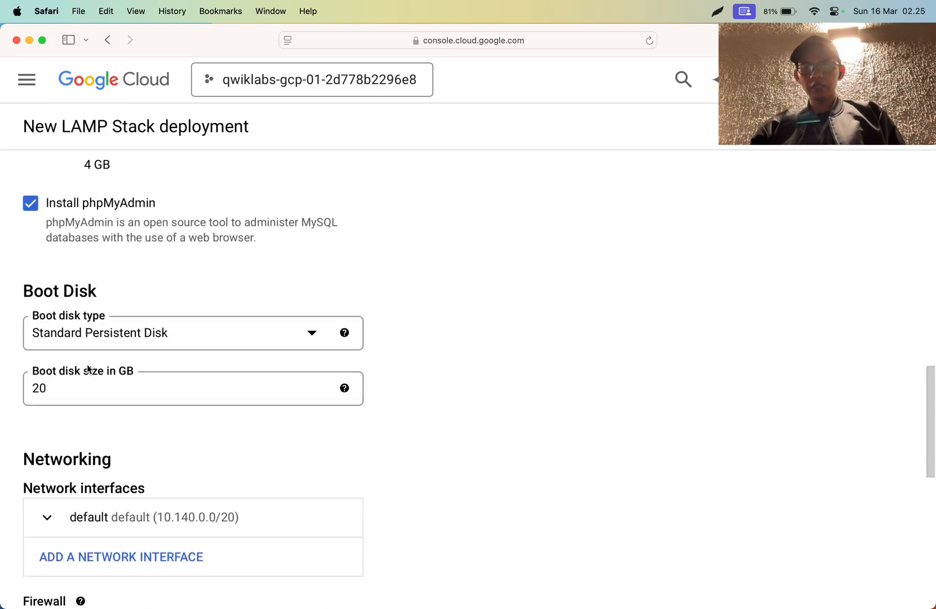
scroll(88, 367, "down", 10)
scroll(87, 364, "up", 15)
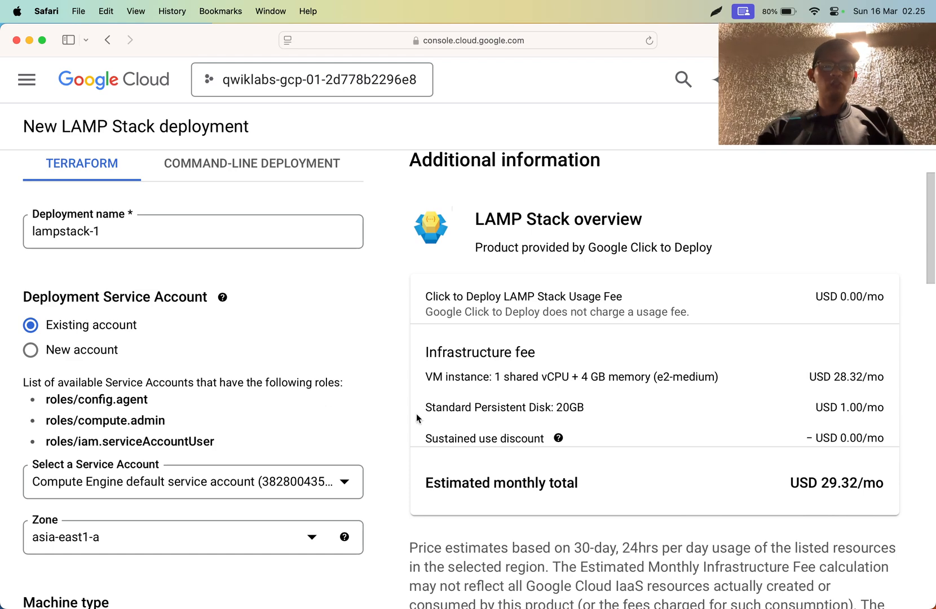
scroll(231, 388, "down", 15)
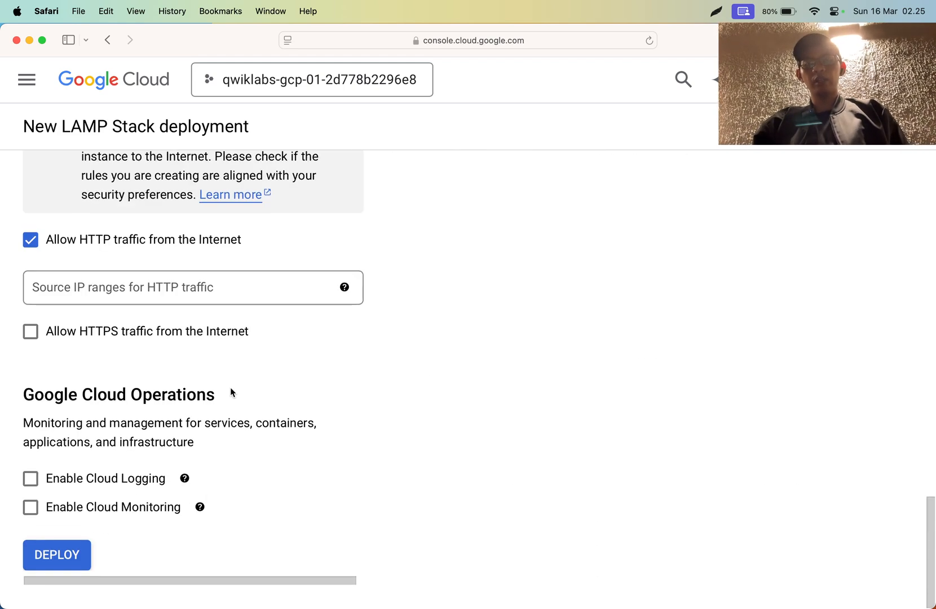
left_click(69, 553)
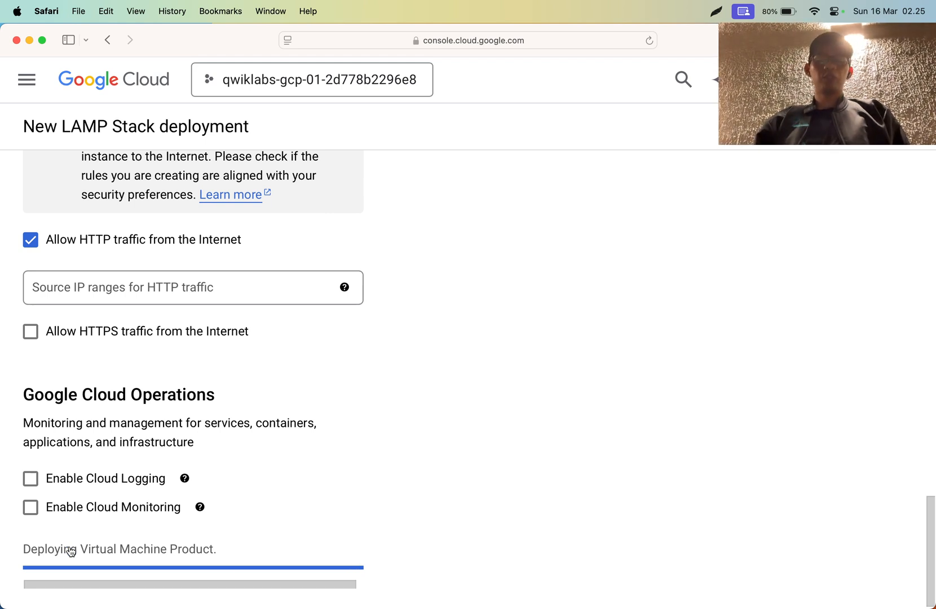
- Switch to Chrome and read the lab instructions on the deployment status, the progress check and Task 3
key("super+Tab")
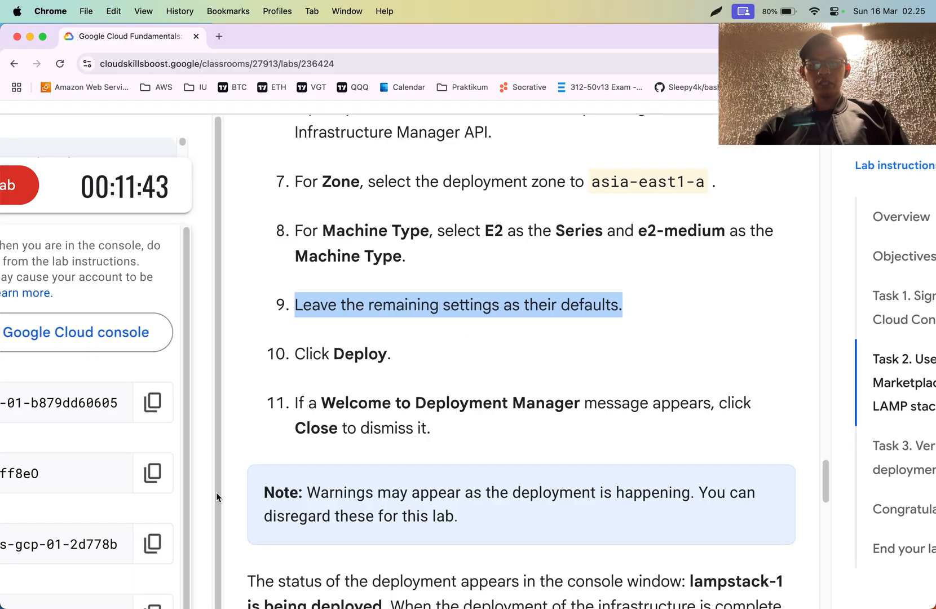
scroll(312, 458, "down", 10)
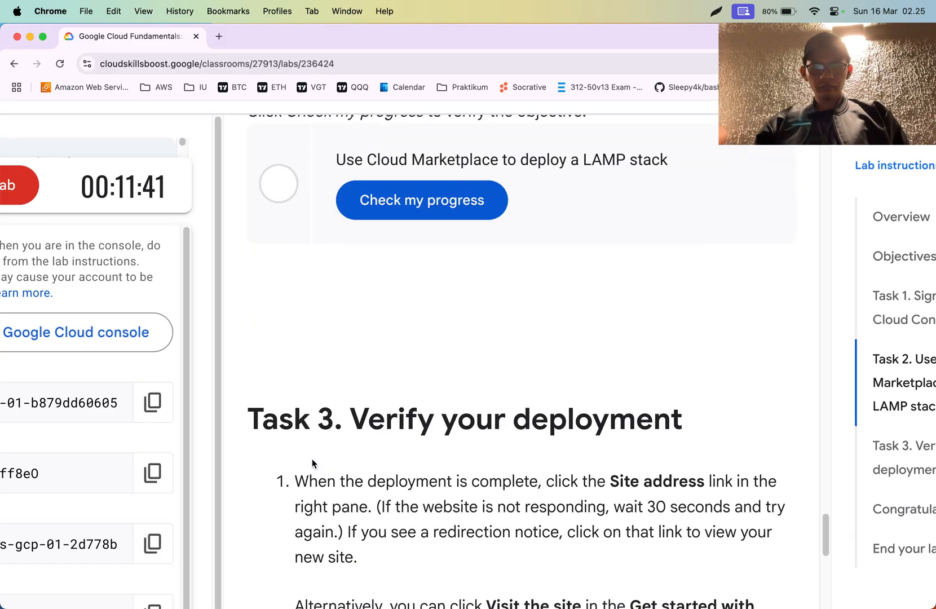
scroll(312, 462, "down", 5)
scroll(313, 463, "up", 10)
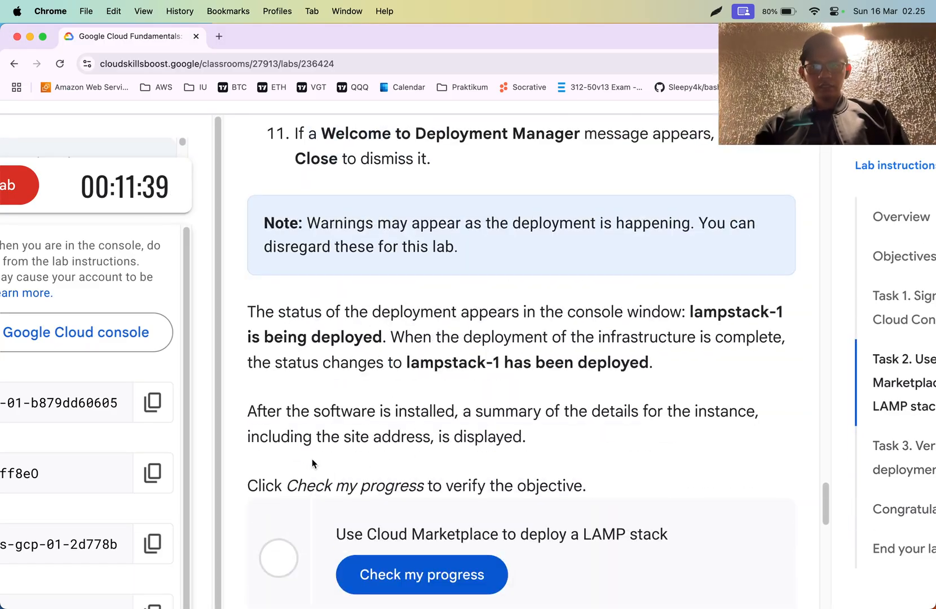
- Return to Safari, read the help note about the deployment's duration, and view the lampstack-1 deployment progress
key("super+Tab")
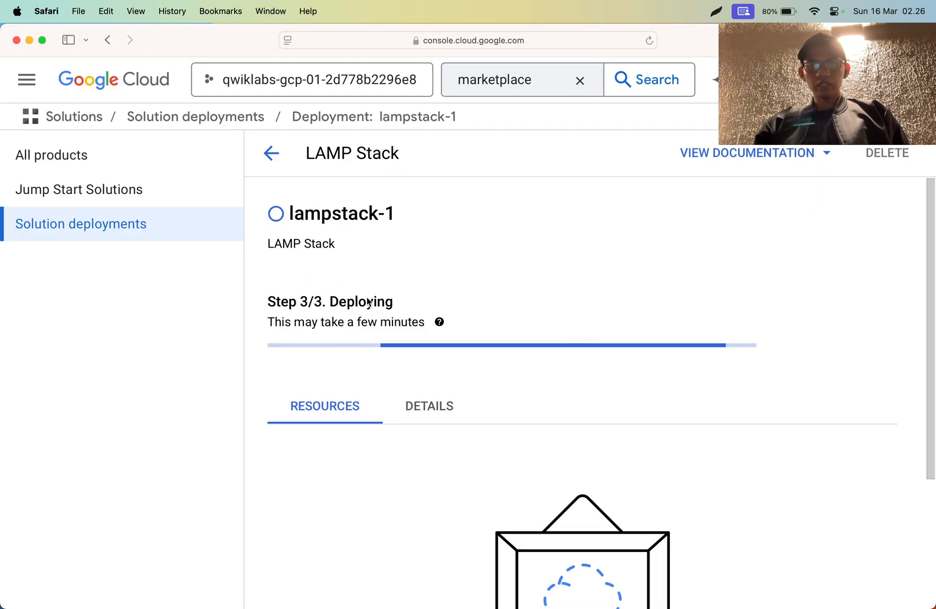
left_click(439, 323)
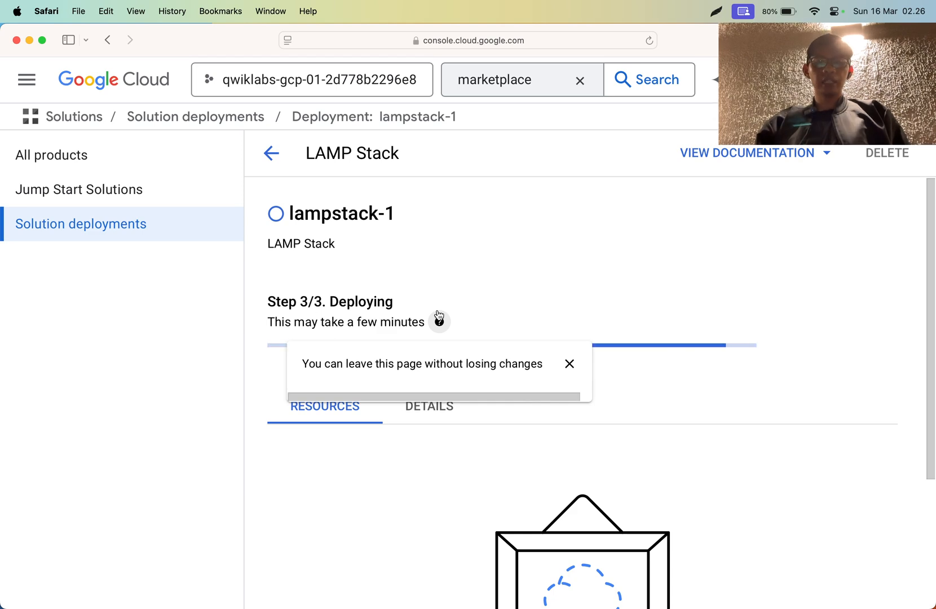
key("super+Tab")
key("super+Tab")
key("super+Tab")
key("super+Tab")
key("super+Tab")
key("super+Tab")
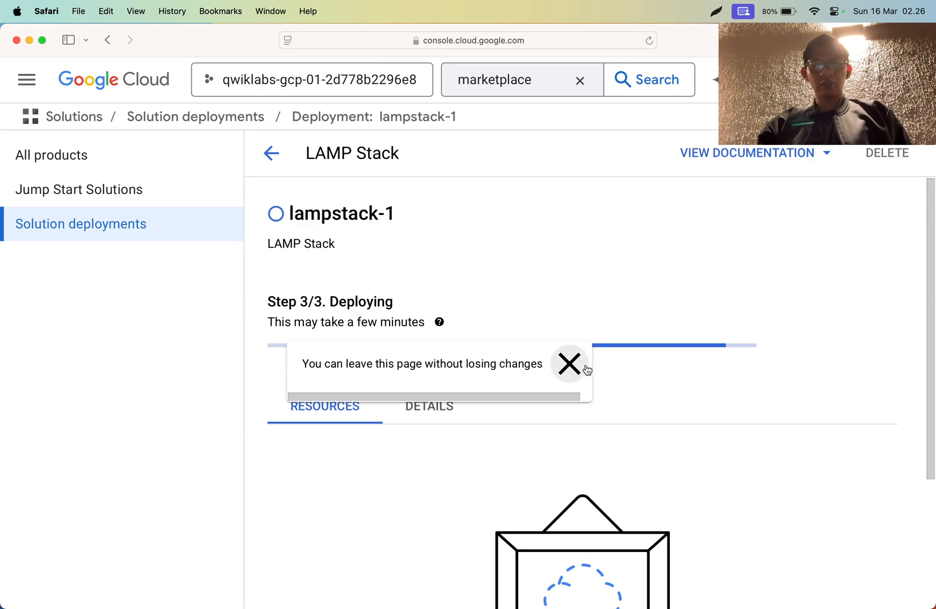
scroll(553, 336, "down", 5)
scroll(552, 335, "up", 5)
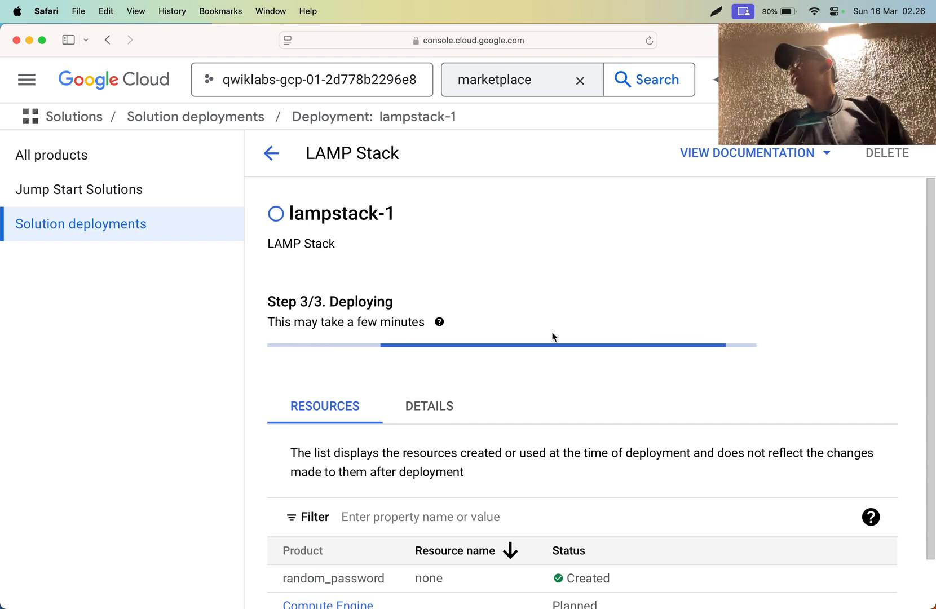
- Compare the lampstack-1 deployment status in Safari with the status description in Chrome's lab instructions
key("super+Tab")
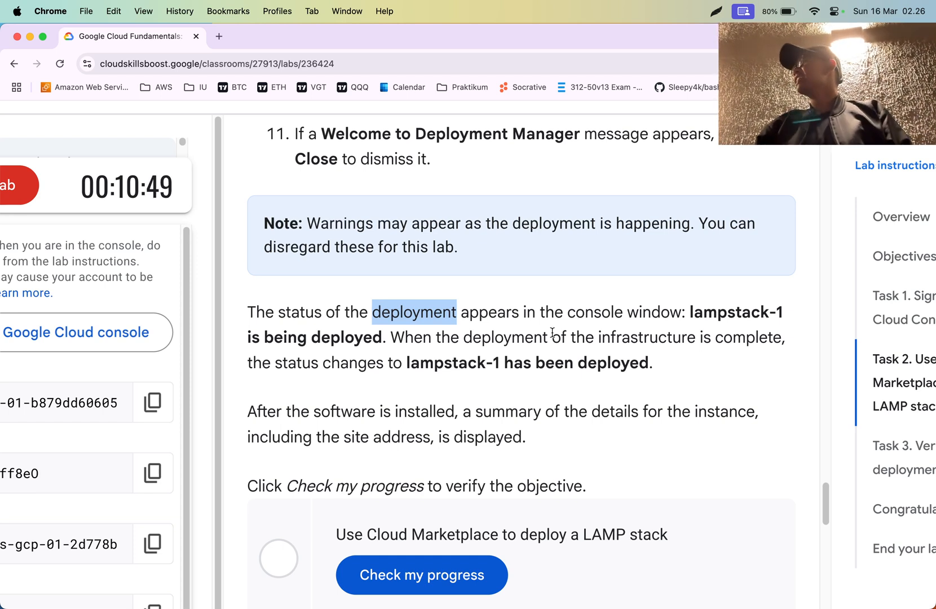
key("super+Tab")
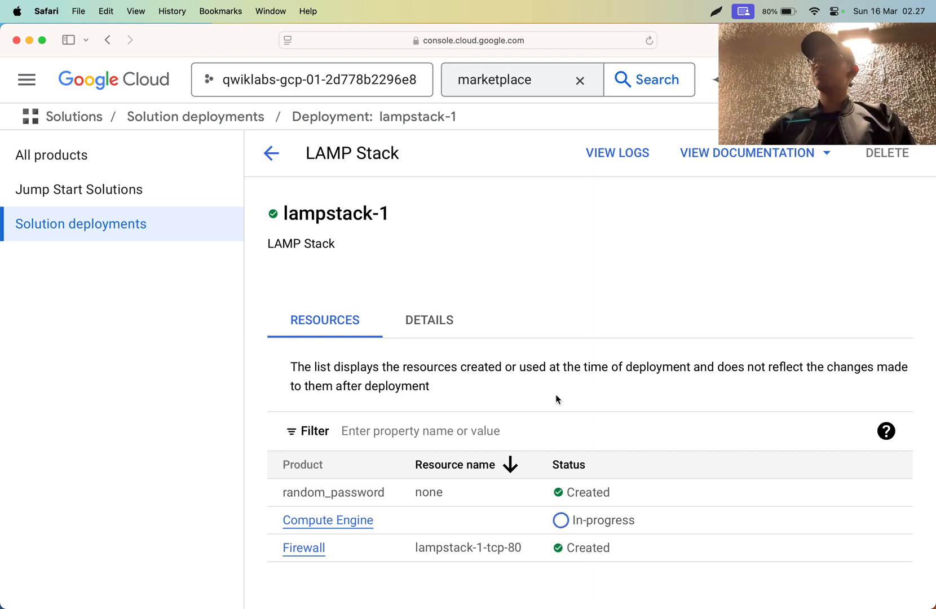
key("super+Tab")
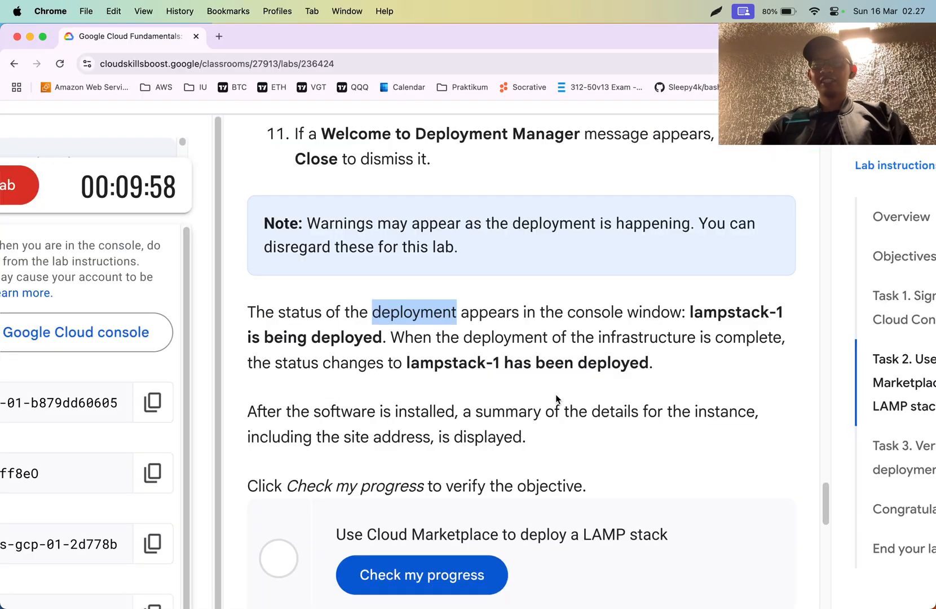
key("super+Tab")
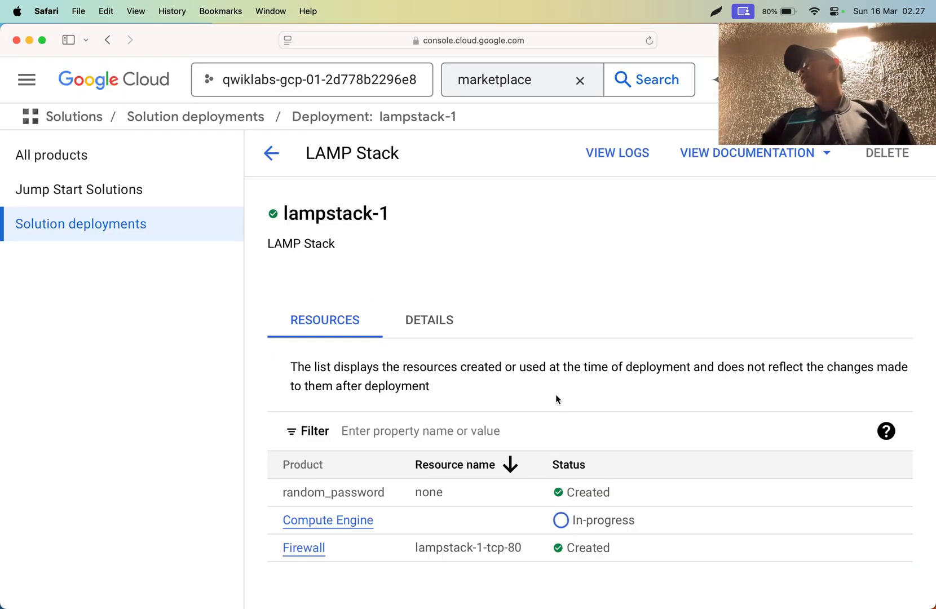
key("super+Tab")
key("super+Tab")
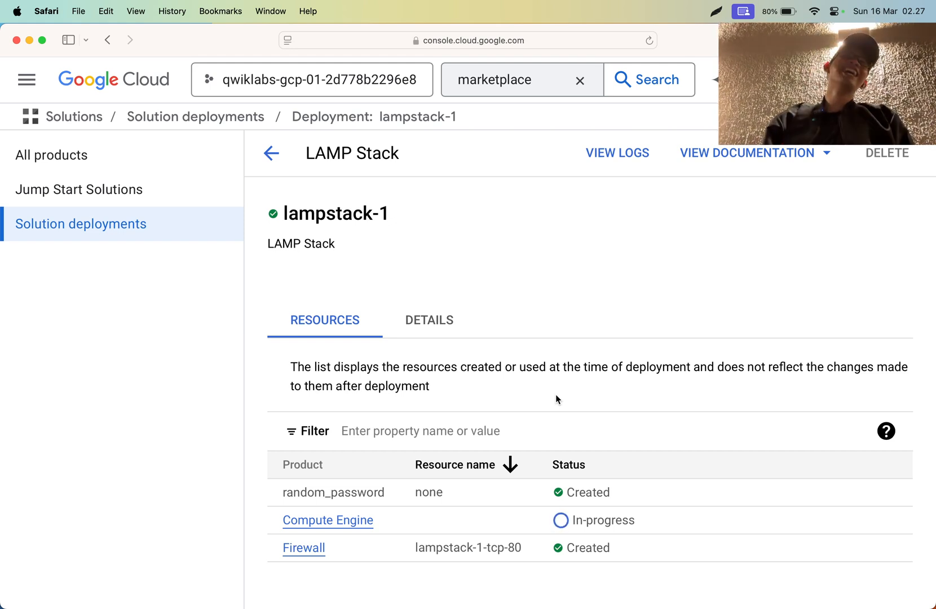
key("super+Tab")
key("super+Tab")
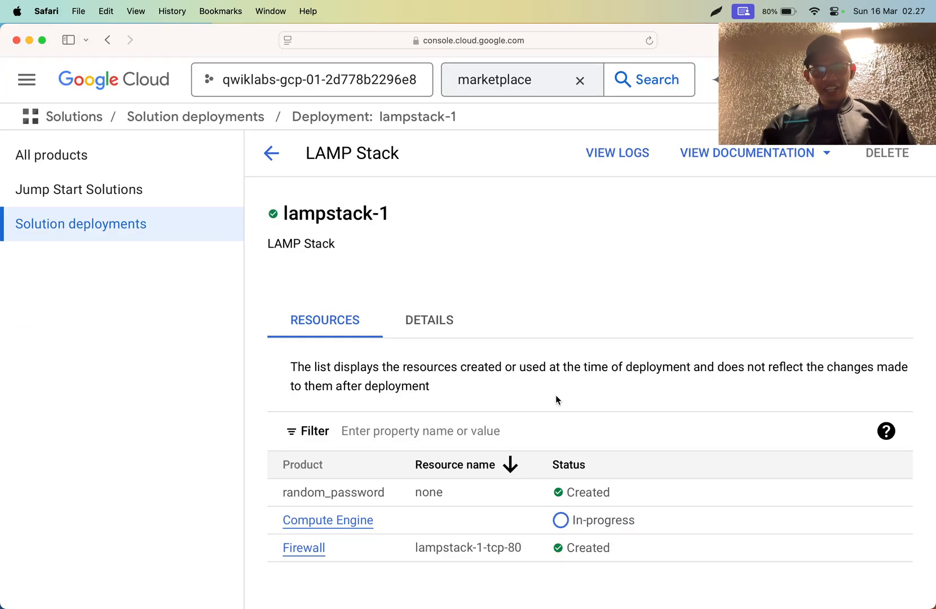
- Examine lampstack-1's resource list and statuses, and highlight the port number 80 in the firewall's resource name
triple_click(449, 369)
left_click(448, 369)
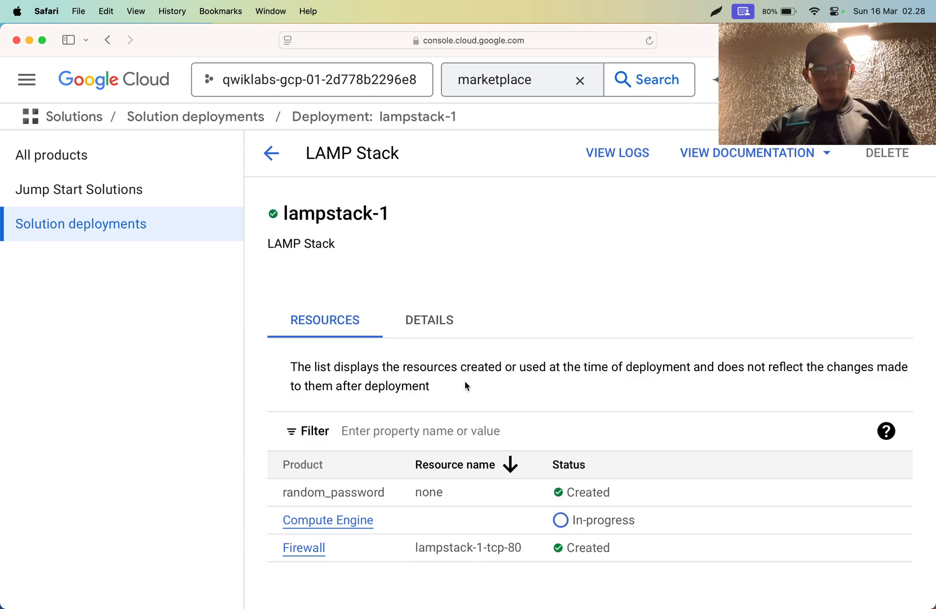
scroll(415, 424, "up", 5)
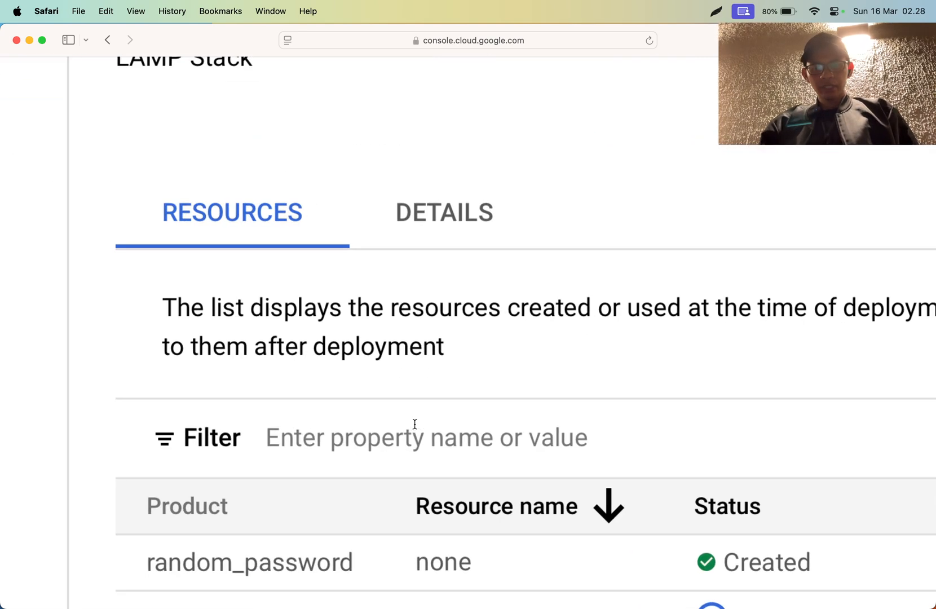
scroll(414, 424, "down", 4)
scroll(315, 400, "down", 5)
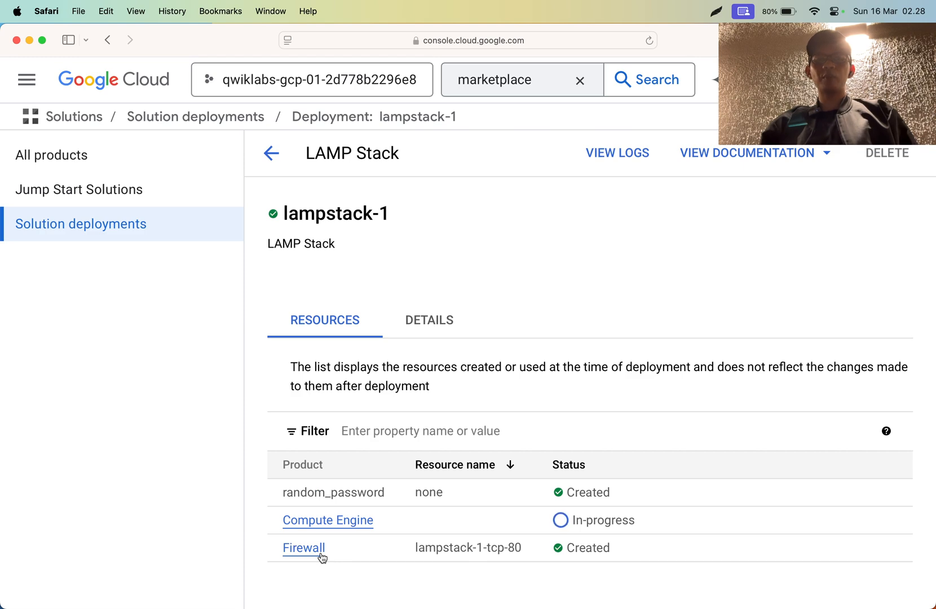
scroll(446, 548, "up", 5)
scroll(446, 548, "down", 2)
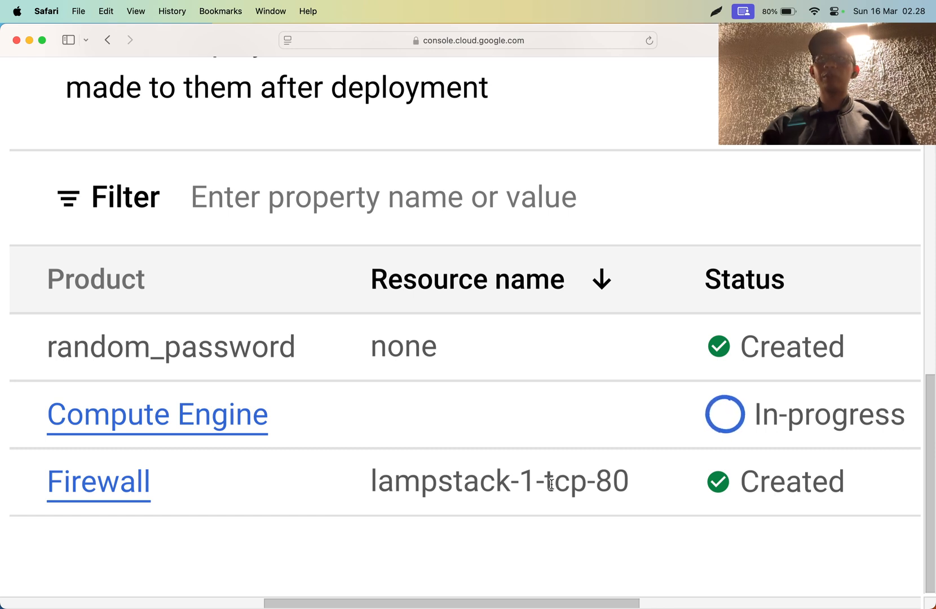
left_click_drag(595, 485, 623, 492)
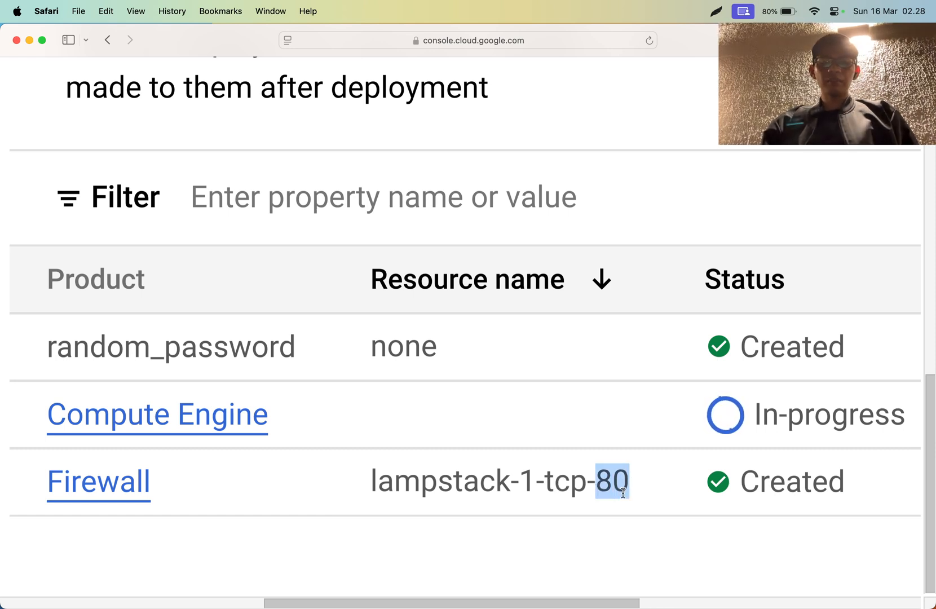
- Glance at Chrome's lab instructions again and recheck the Compute Engine resource's status in Safari
key("super+Tab")
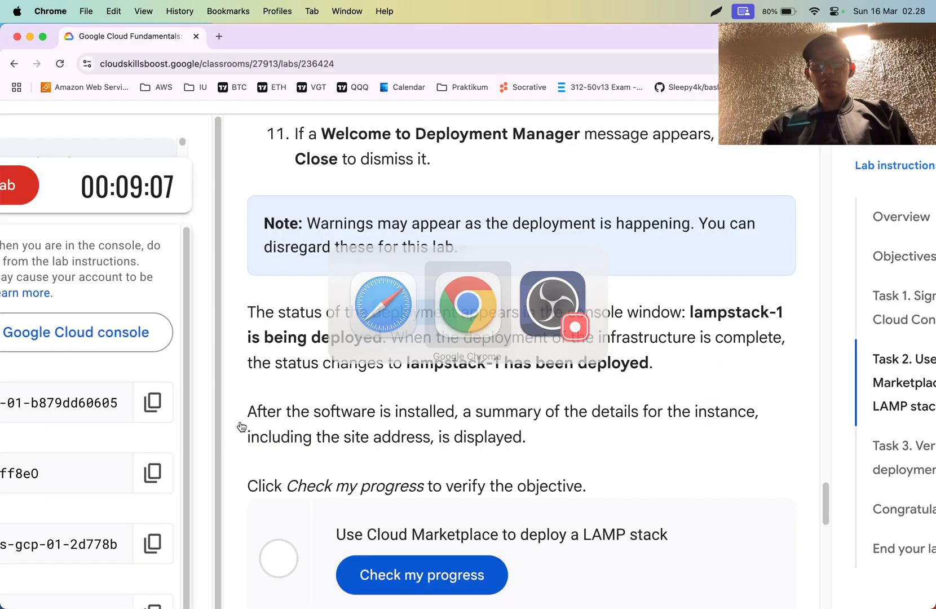
key("super+Tab")
key("super+Tab")
key("super+Tab")
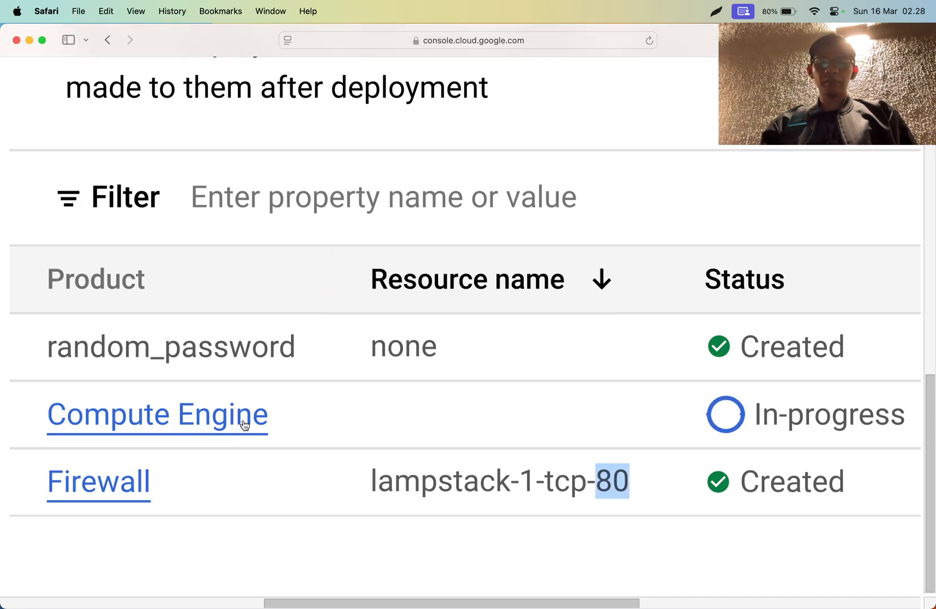
scroll(721, 429, "down", 5)
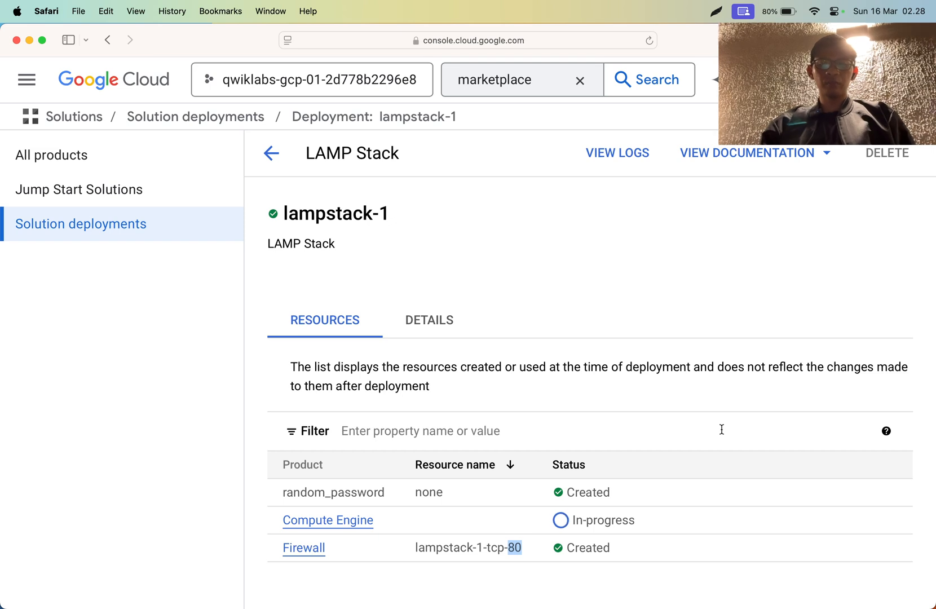
left_click(592, 530)
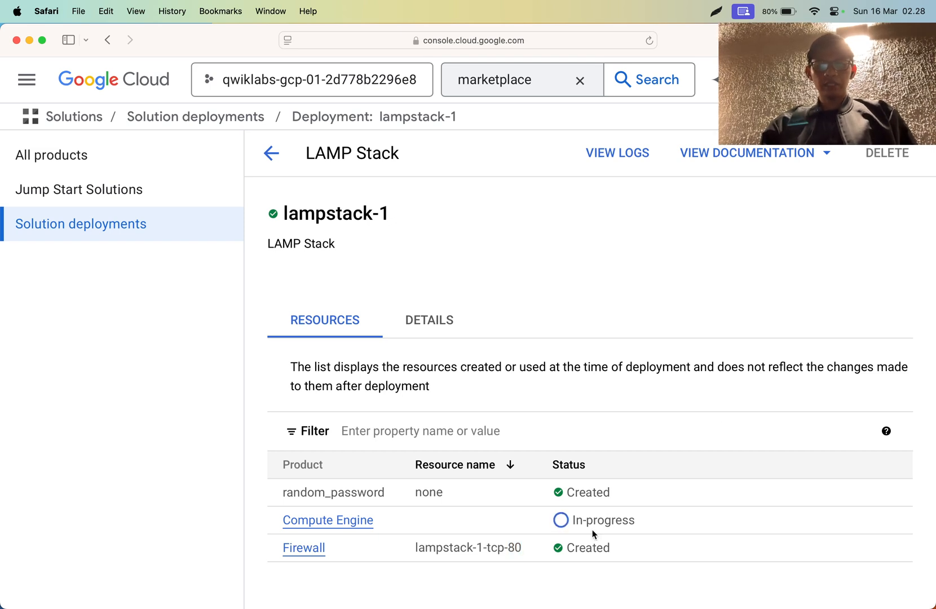
key("super+Tab")
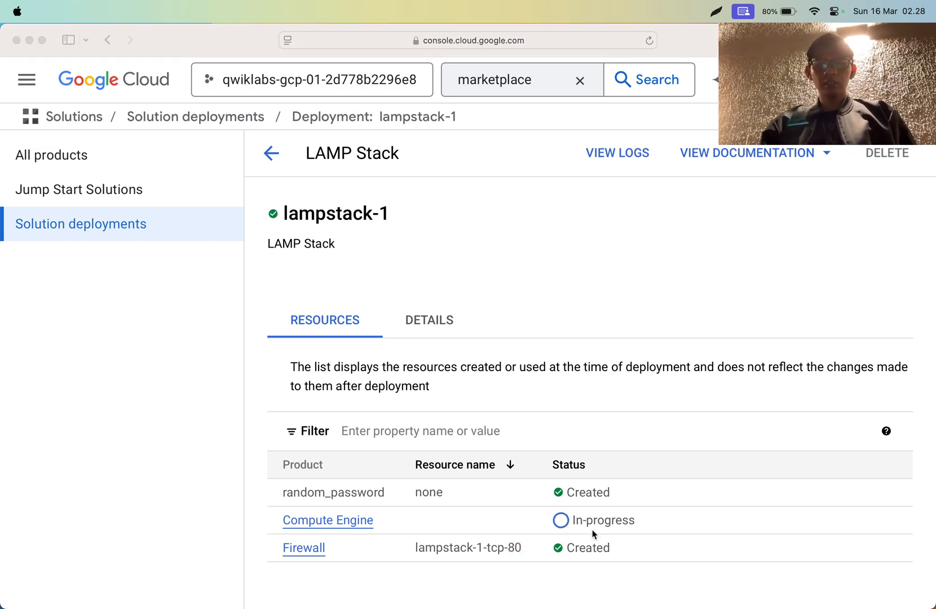
key("super+Tab")
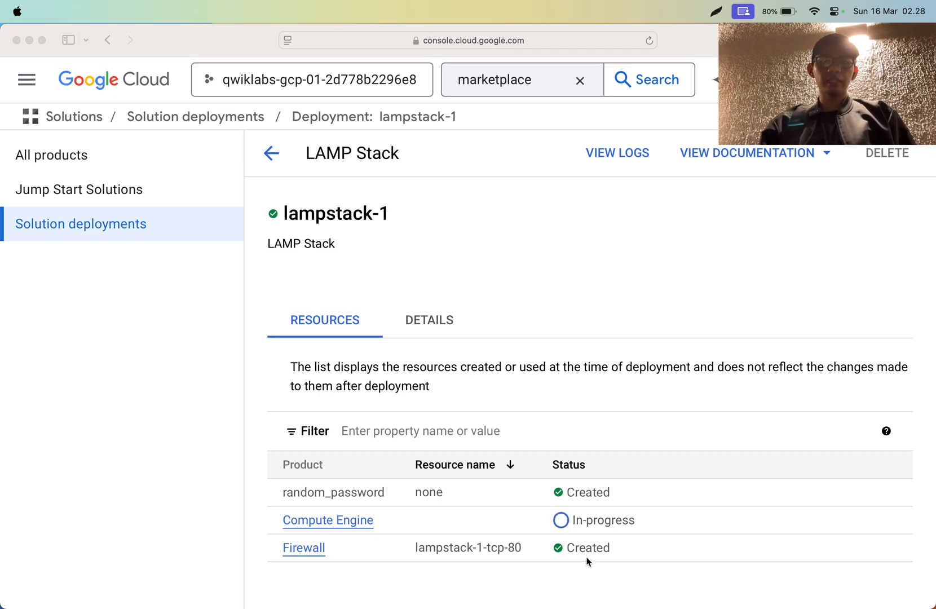
- Open the lampstack-1 deployment details and view its basic information and outputs
left_click(430, 327)
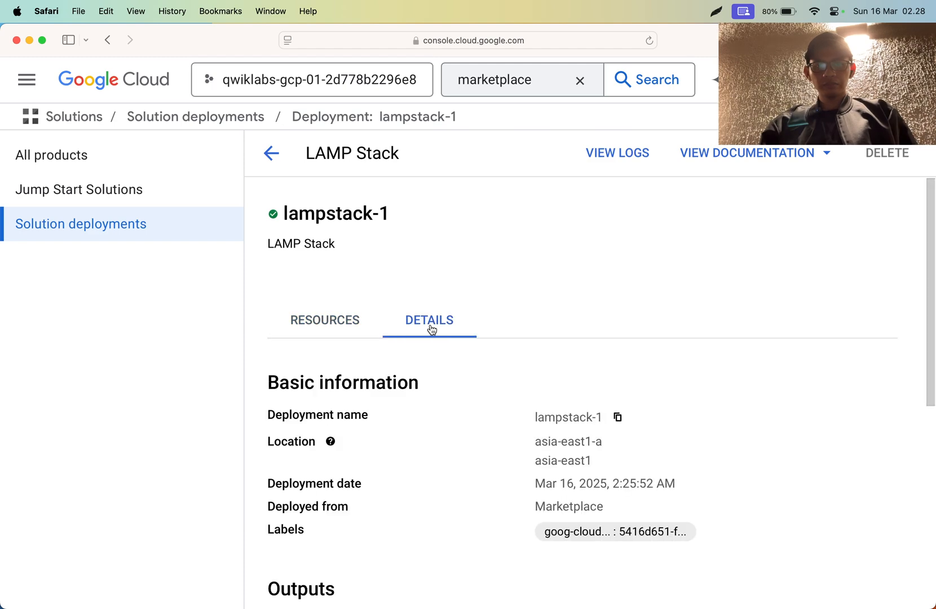
scroll(383, 376, "down", 3)
scroll(382, 376, "up", 1)
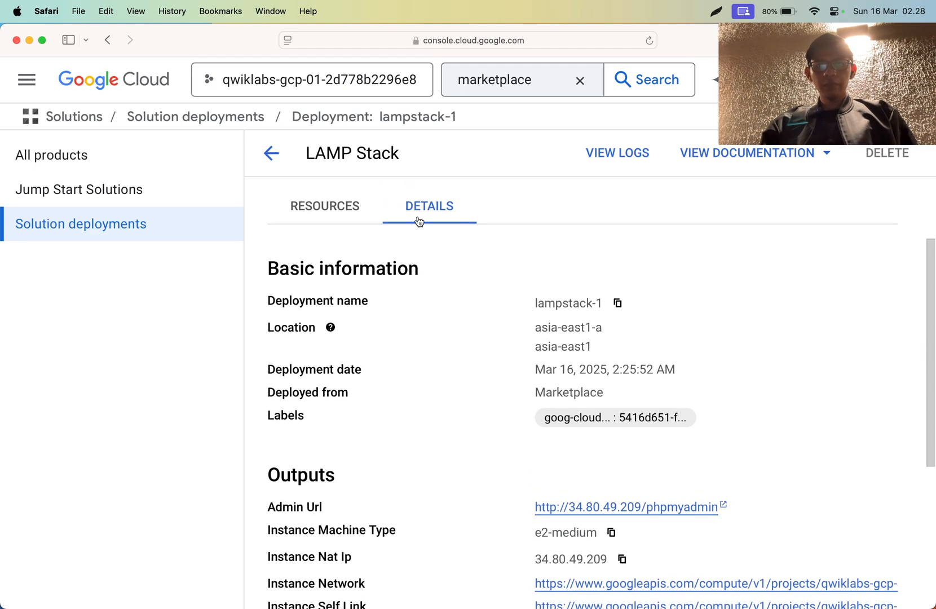
- Examine lampstack-1's basic information, viewing the location help and highlighting the asia-east1 region, deployment date and Marketplace source
scroll(620, 290, "up", 5)
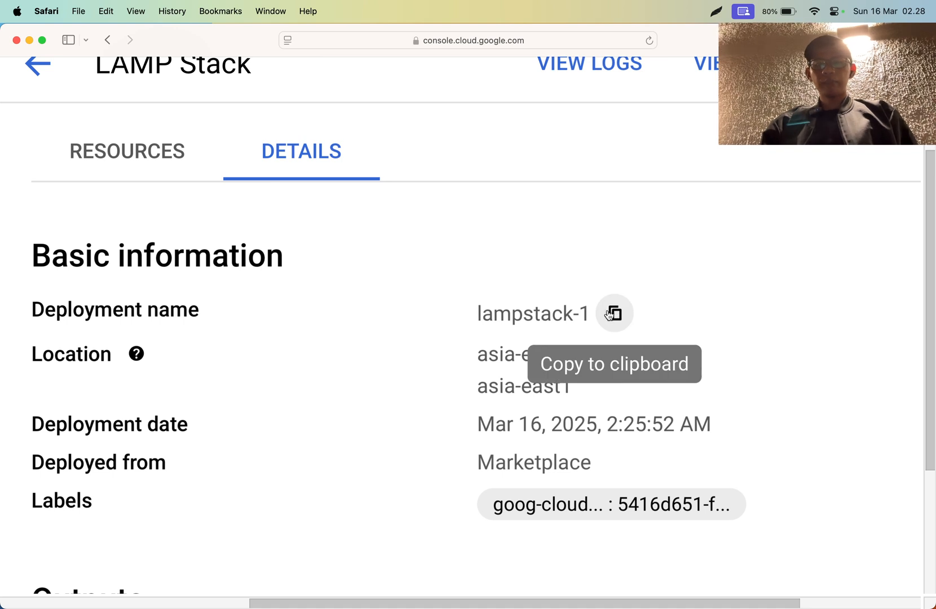
left_click(135, 347)
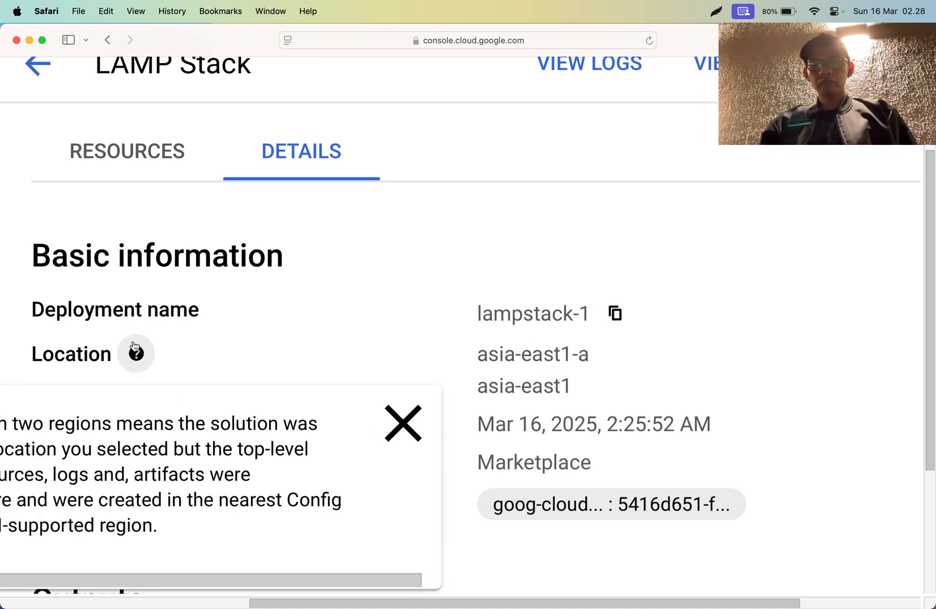
scroll(134, 347, "left", 1)
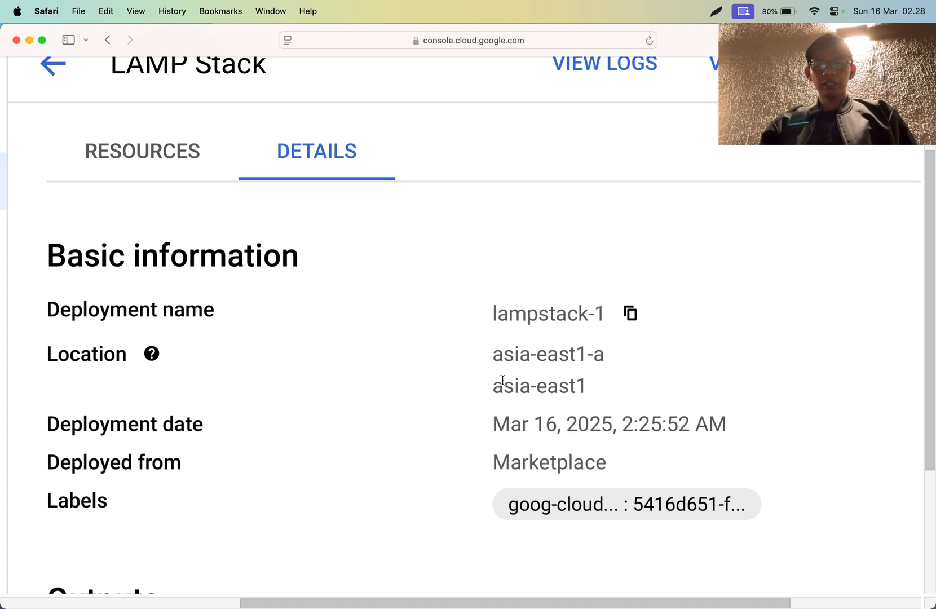
mouse_move(507, 380)
left_mouse_down()
mouse_move(542, 382)
mouse_move(515, 382)
left_mouse_up()
double_click(543, 382)
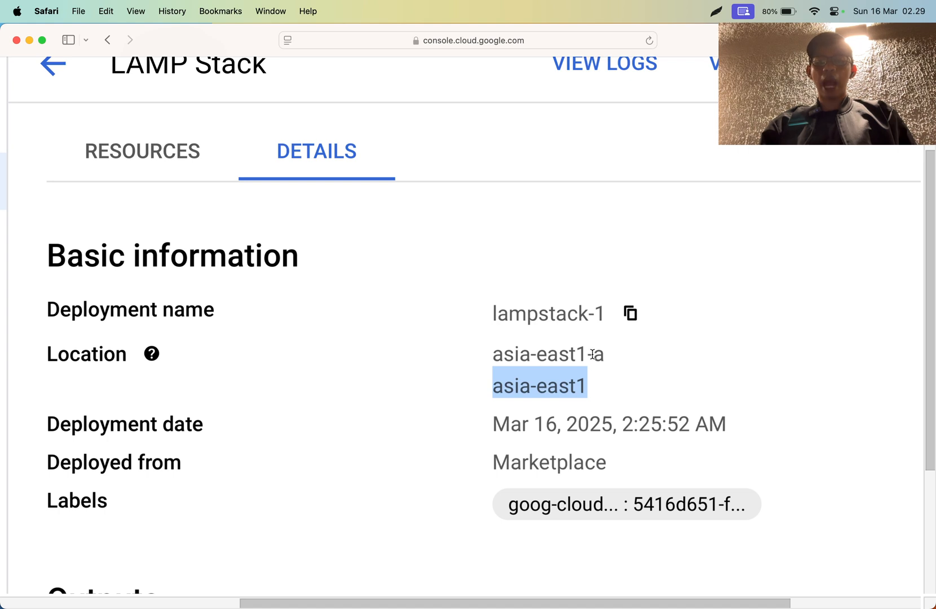
triple_click(576, 412)
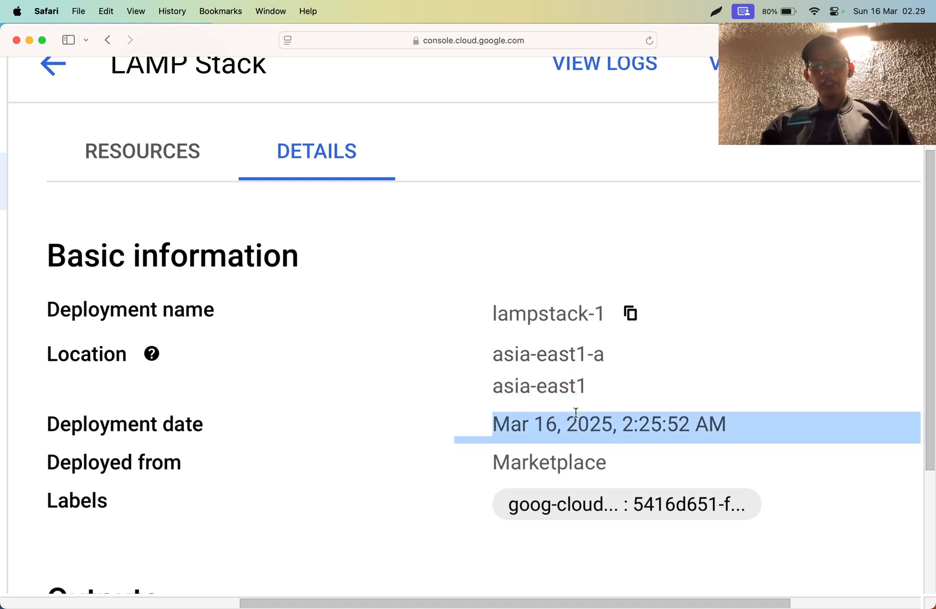
left_click(575, 413)
triple_click(575, 412)
left_click(576, 412)
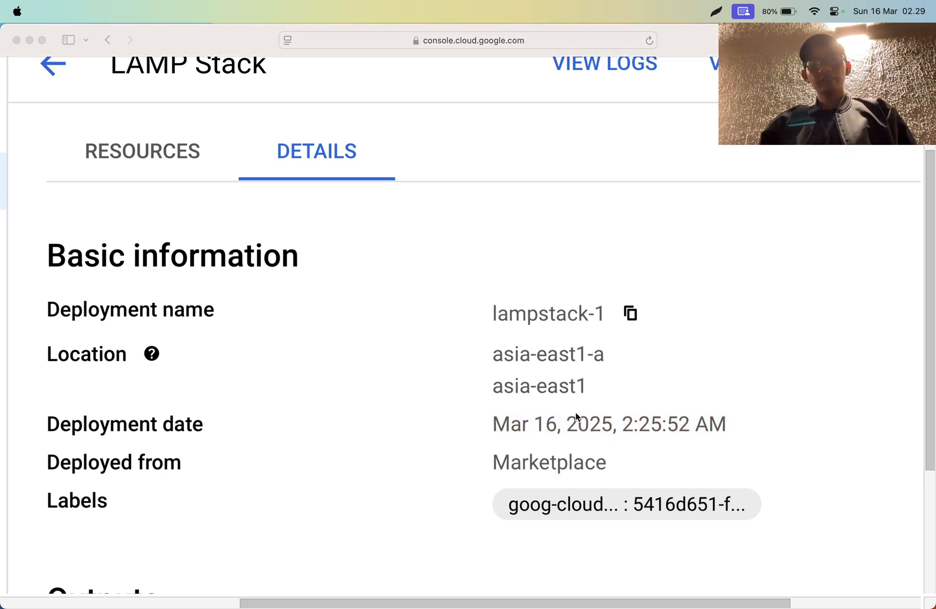
double_click(549, 459)
- Review the lampstack-1 outputs, from the admin URL and instance details to the MySQL credentials, site URL and suggested next steps
scroll(548, 456, "down", 5)
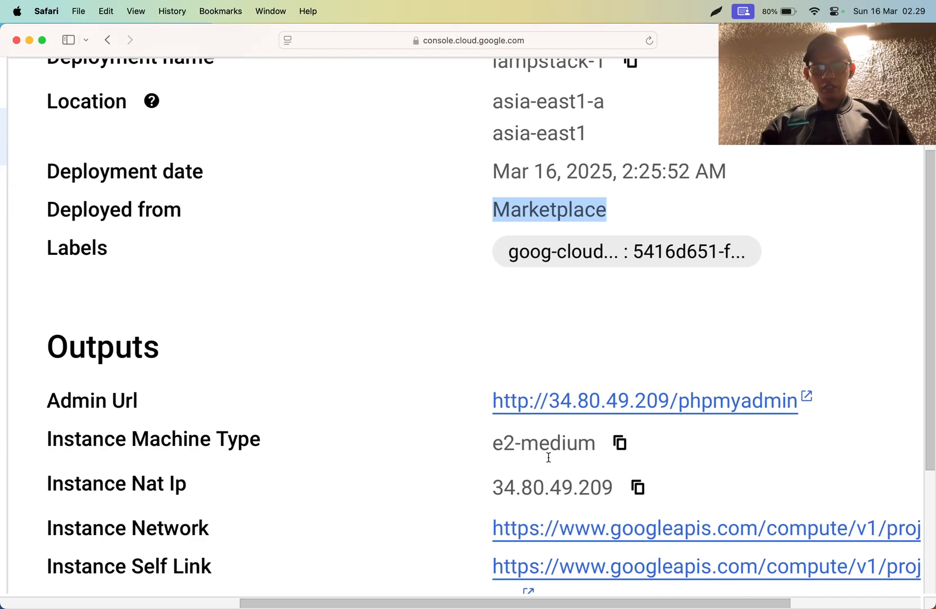
scroll(547, 211, "up", 6)
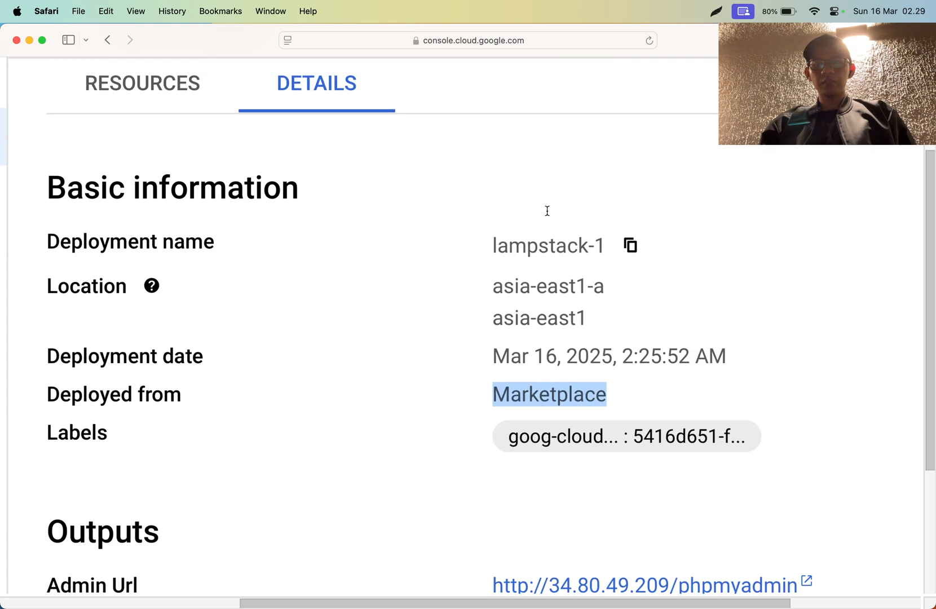
scroll(547, 211, "down", 6)
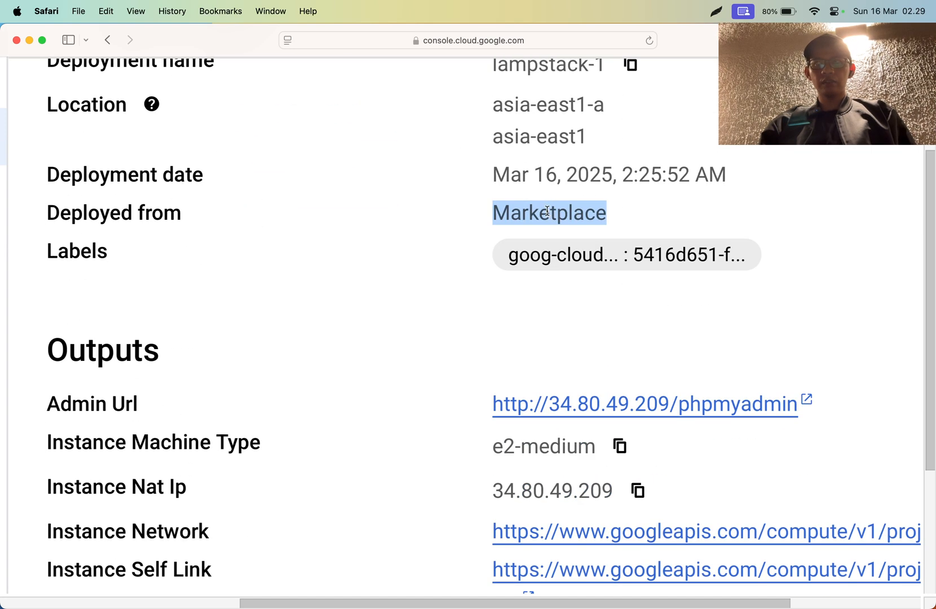
scroll(546, 211, "down", 2)
scroll(351, 237, "down", 3)
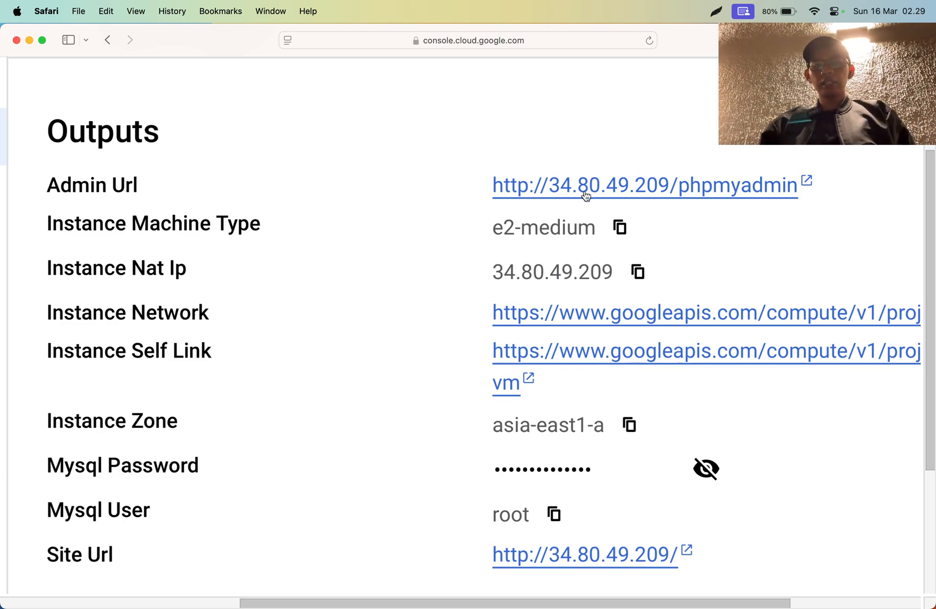
scroll(587, 195, "up", 5)
scroll(549, 195, "down", 5)
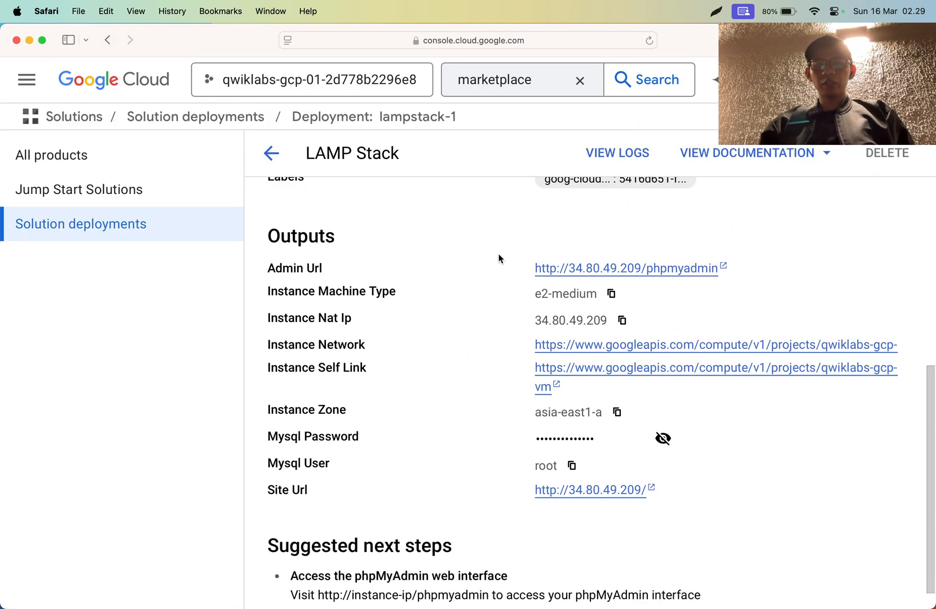
scroll(545, 292, "up", 5)
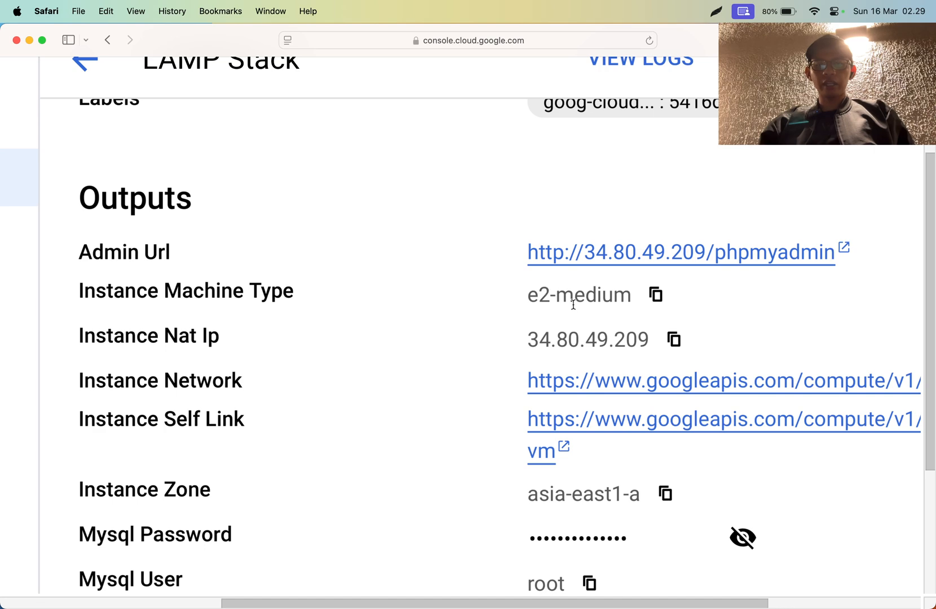
scroll(572, 305, "down", 5)
scroll(577, 305, "up", 5)
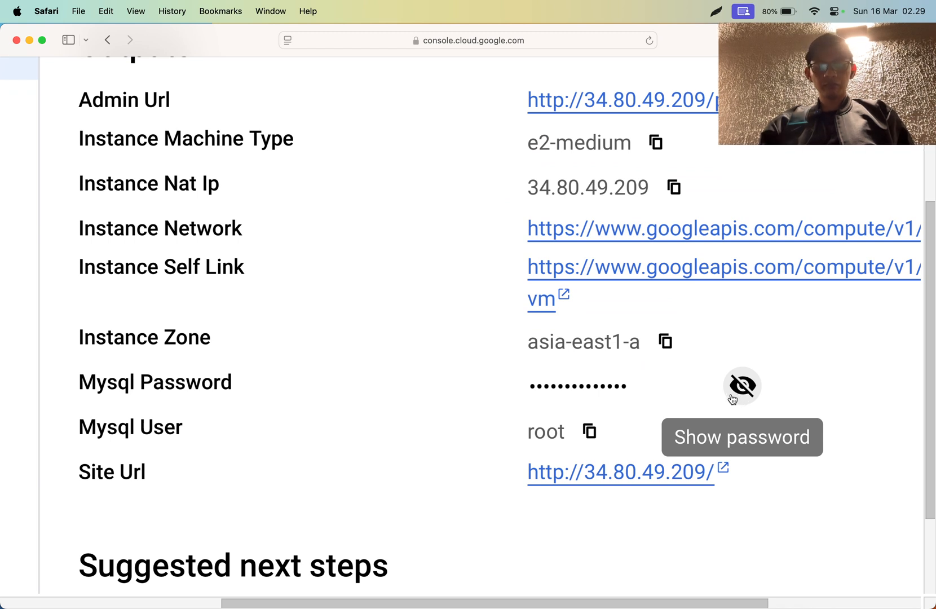
scroll(561, 428, "down", 2)
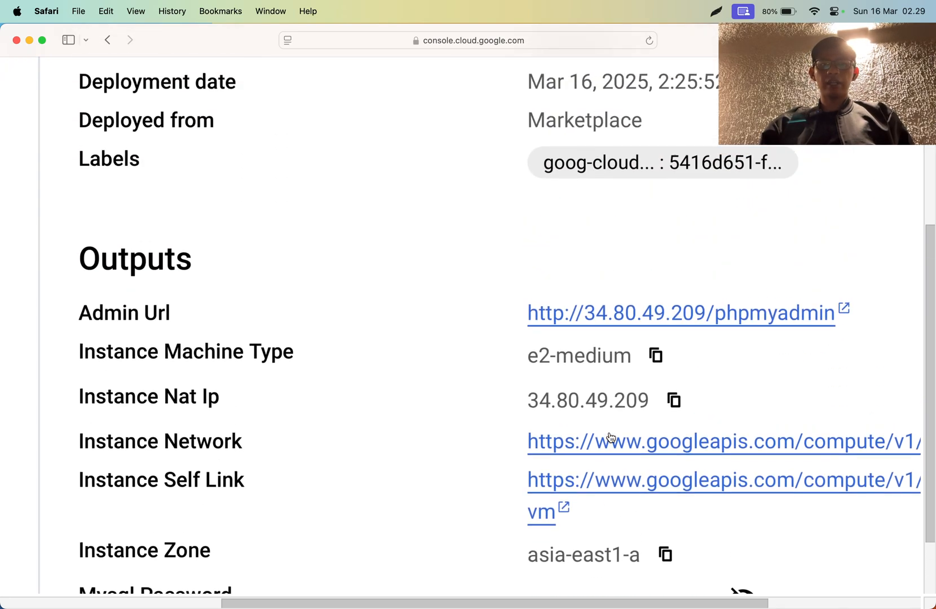
scroll(671, 328, "down", 6)
scroll(673, 328, "down", 1)
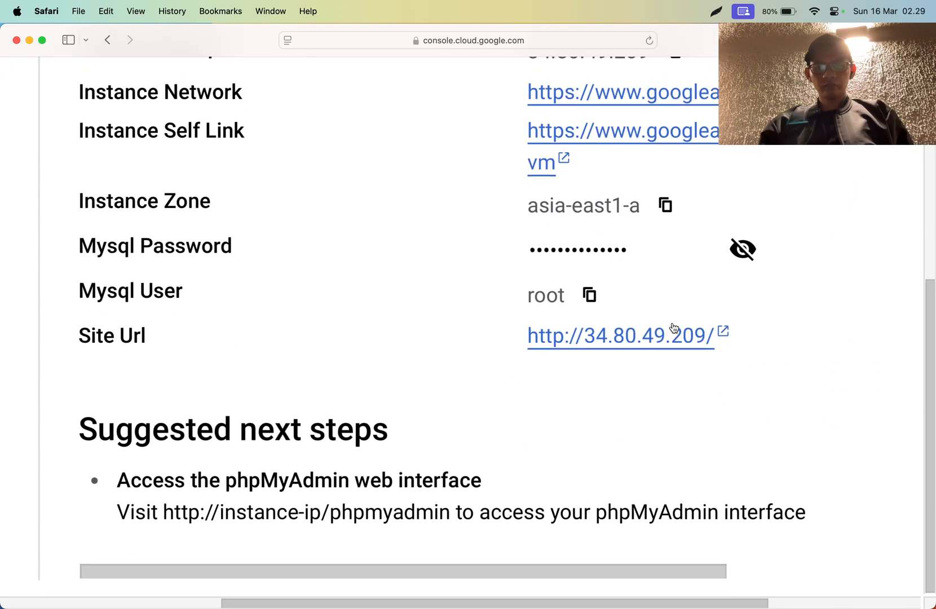
scroll(672, 328, "down", 5)
scroll(545, 262, "up", 7)
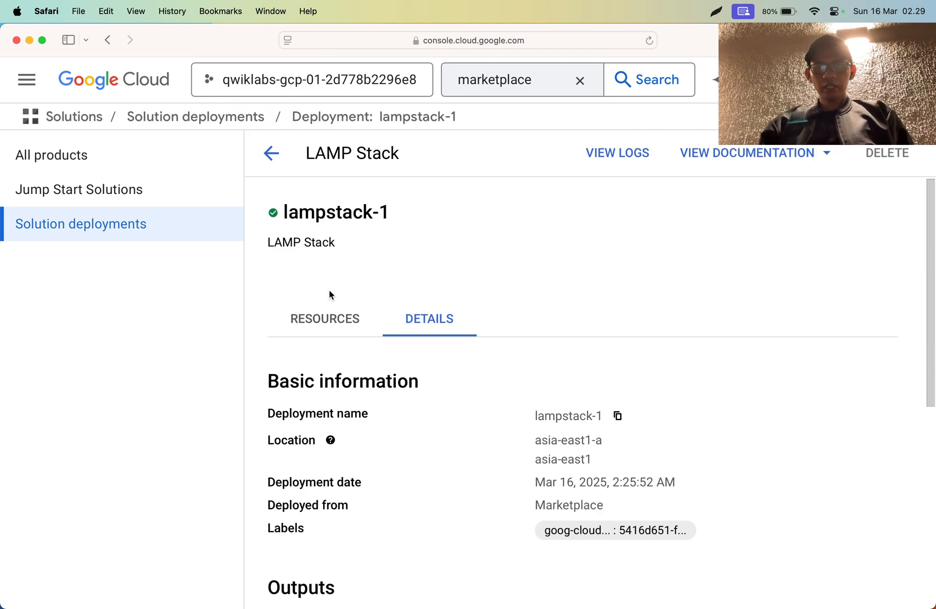
- Recheck lampstack-1's resource statuses and open the phpMyAdmin admin URL from its deployment details
left_click(307, 326)
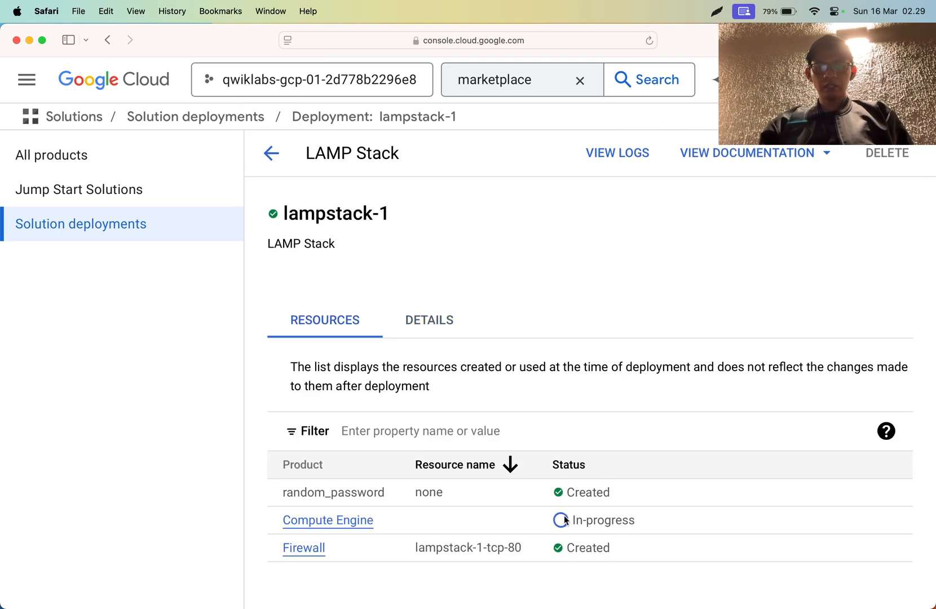
left_click(435, 332)
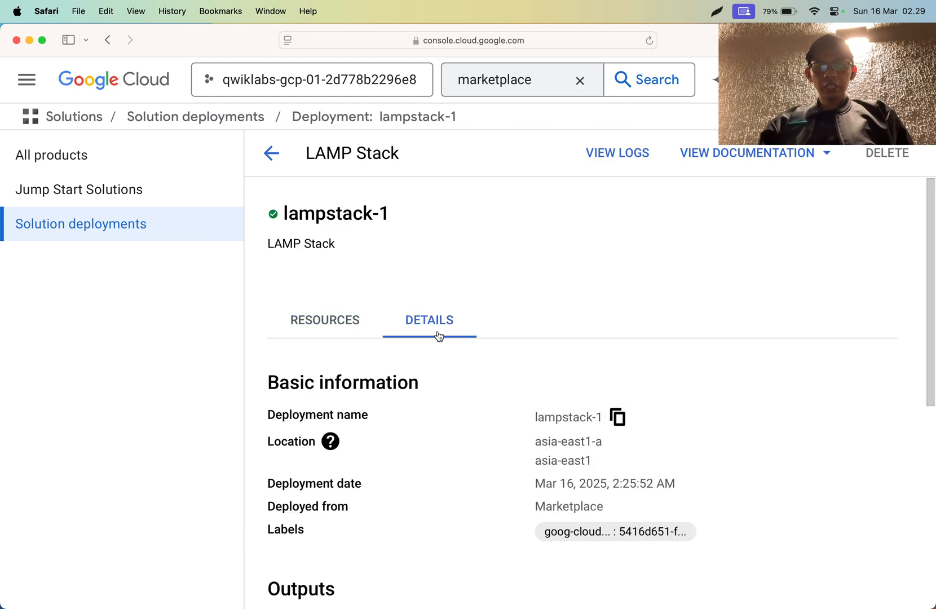
scroll(471, 377, "down", 6)
left_click(591, 238)
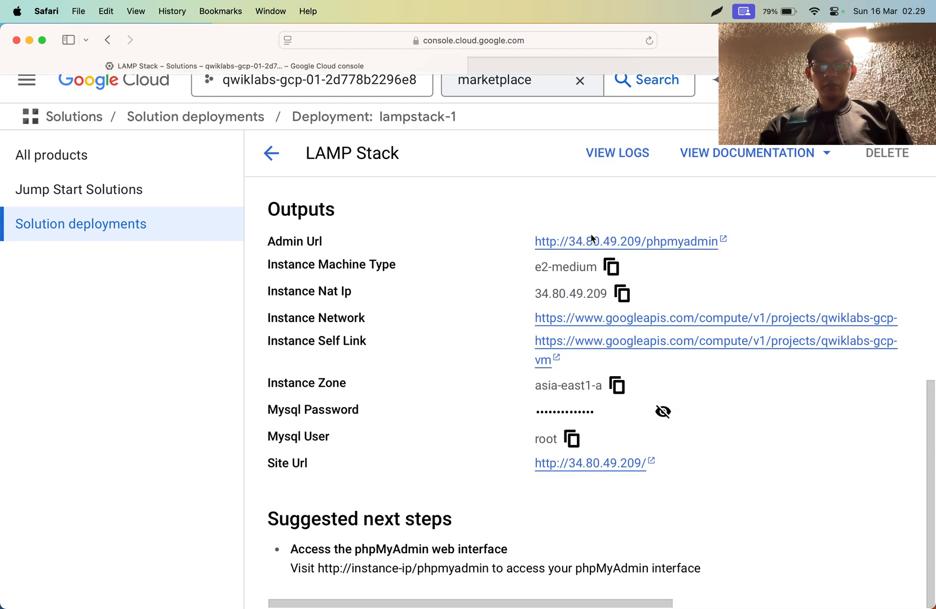
left_click(682, 66)
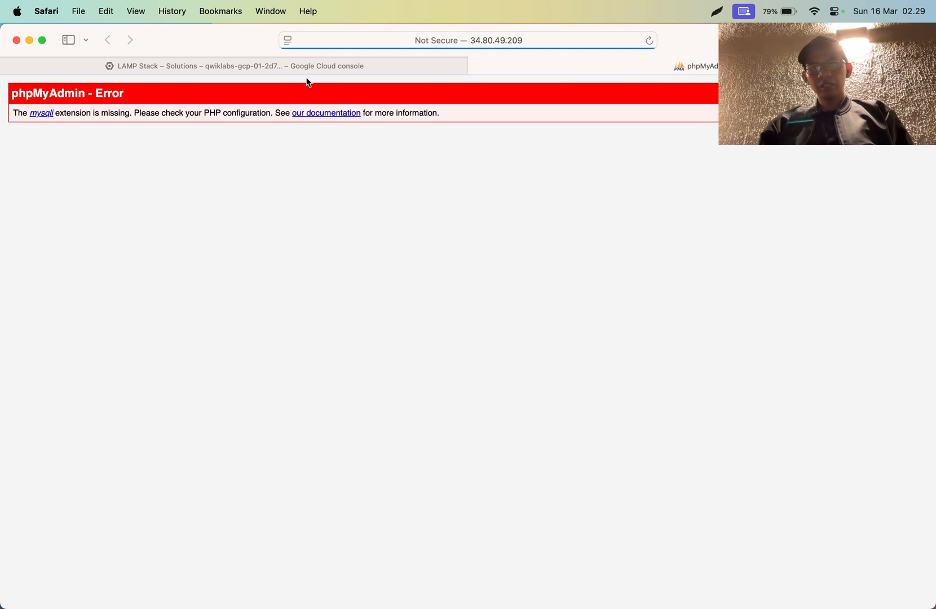
- Enlarge the phpMyAdmin page to read its message, highlight the word "missing", and close the page
double_click(105, 114)
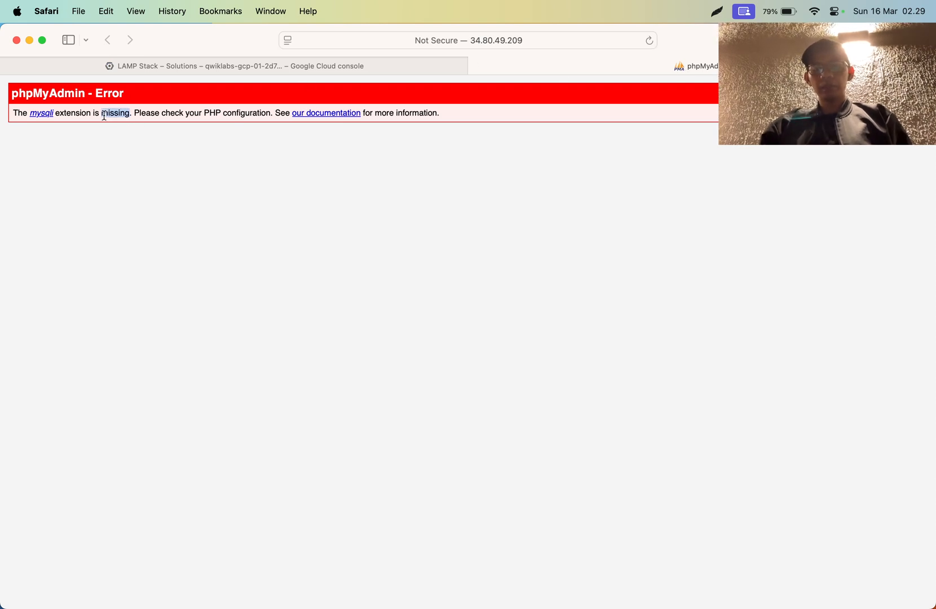
key("super+plus")
key("super+plus")
key("super+plus")
key("super+plus")
key("super+plus")
key("super+plus")
key("super+plus")
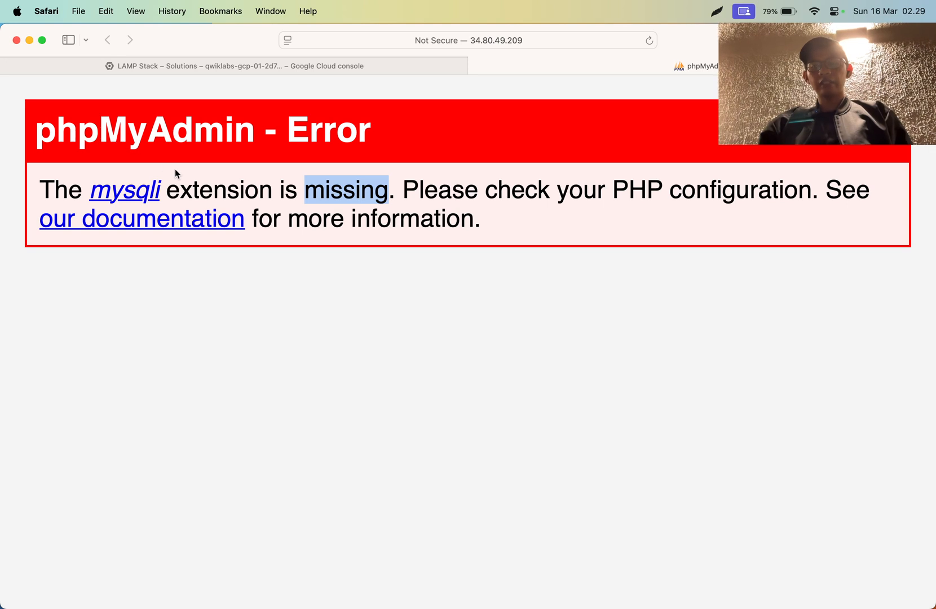
left_click(199, 179)
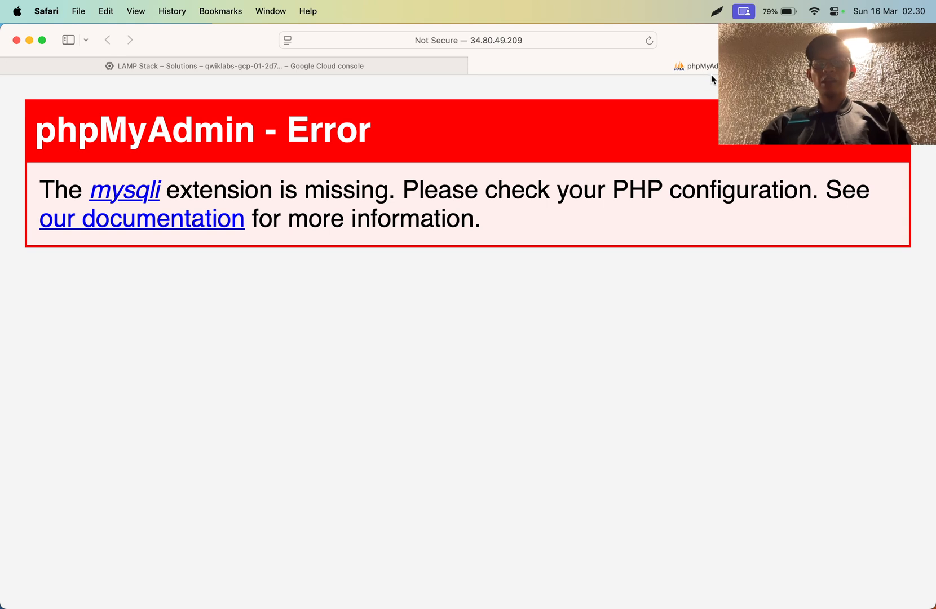
right_click(734, 66)
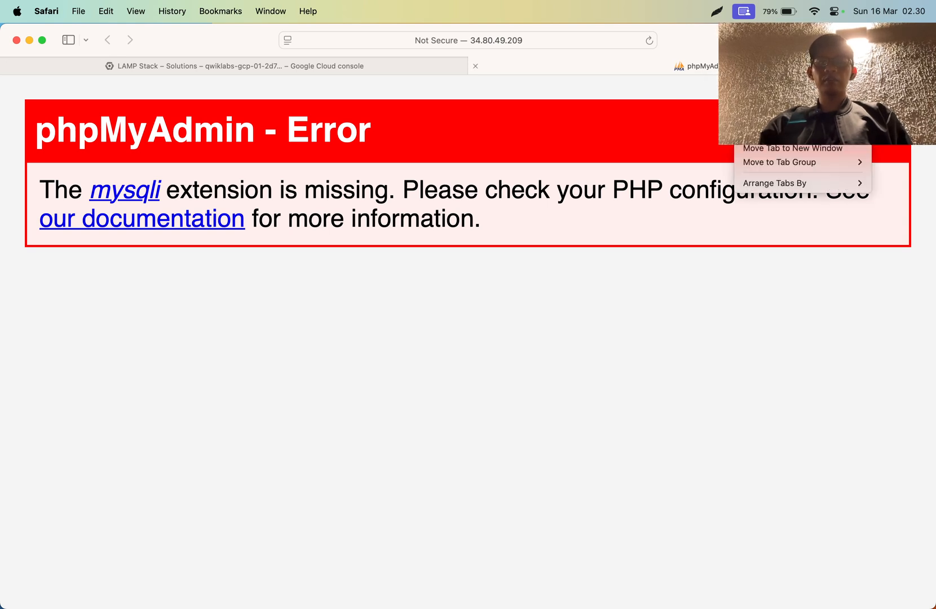
left_click(758, 86)
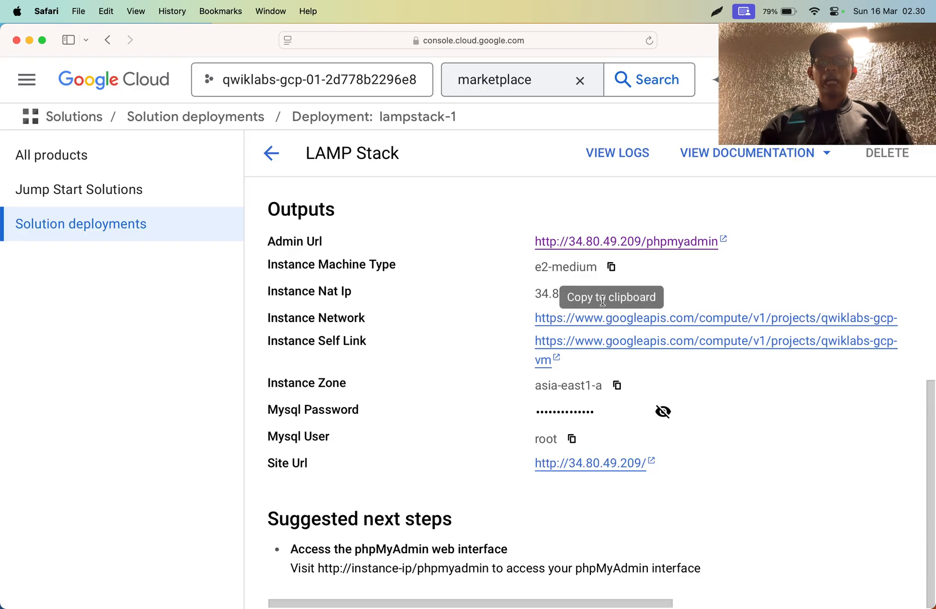
- Open the LAMP Stack's site URL from the outputs, view the web server's page, and close it
left_click(610, 467)
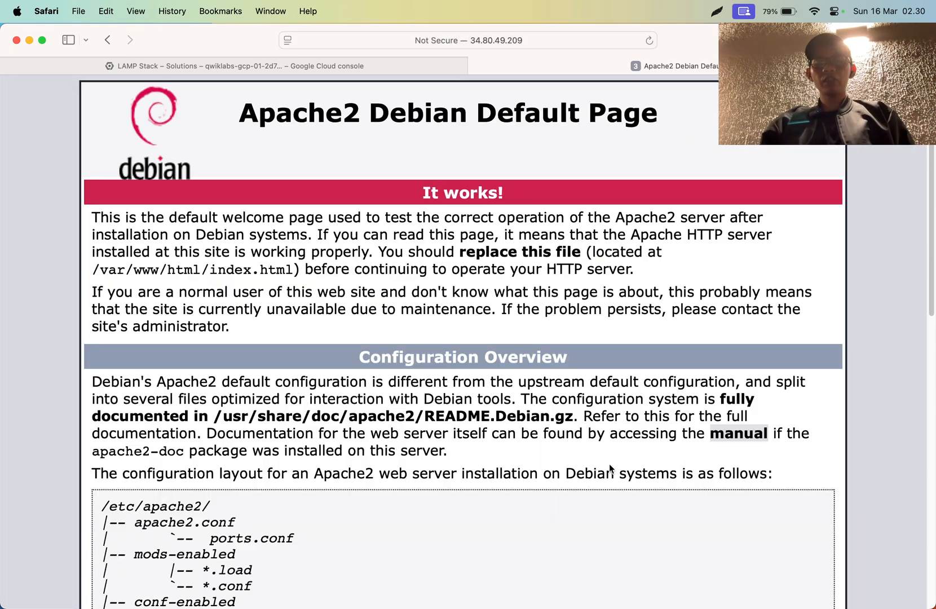
right_click(596, 66)
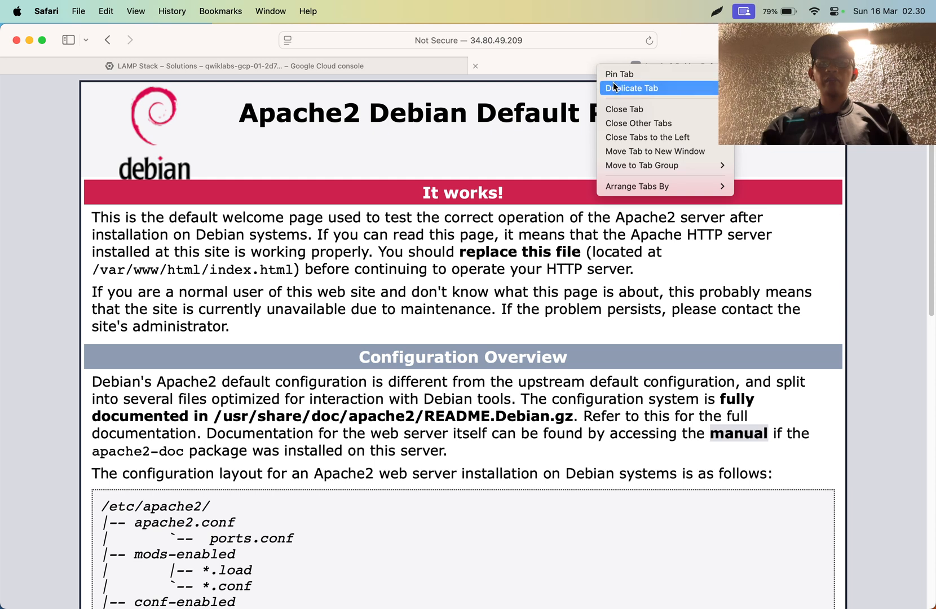
left_click(623, 109)
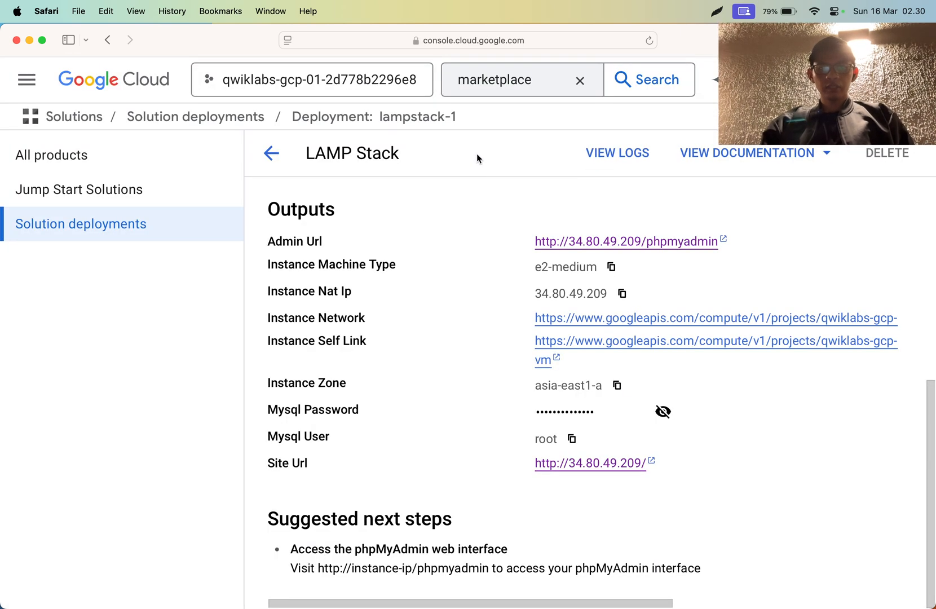
- Recheck lampstack-1's resource statuses, and run the progress check for the LAMP stack deployment objective in Chrome's lab instructions
scroll(476, 311, "up", 7)
left_click(342, 337)
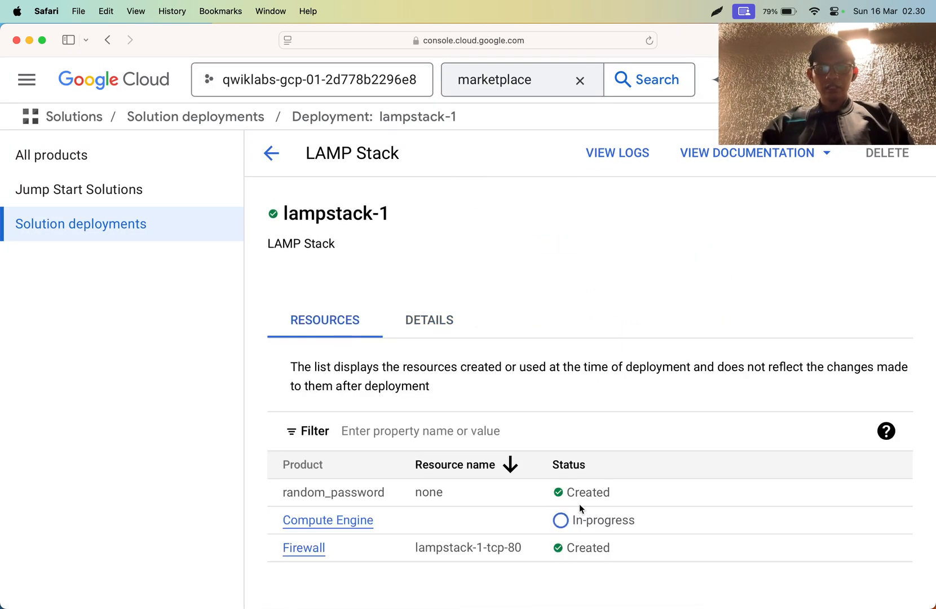
key("super+Tab")
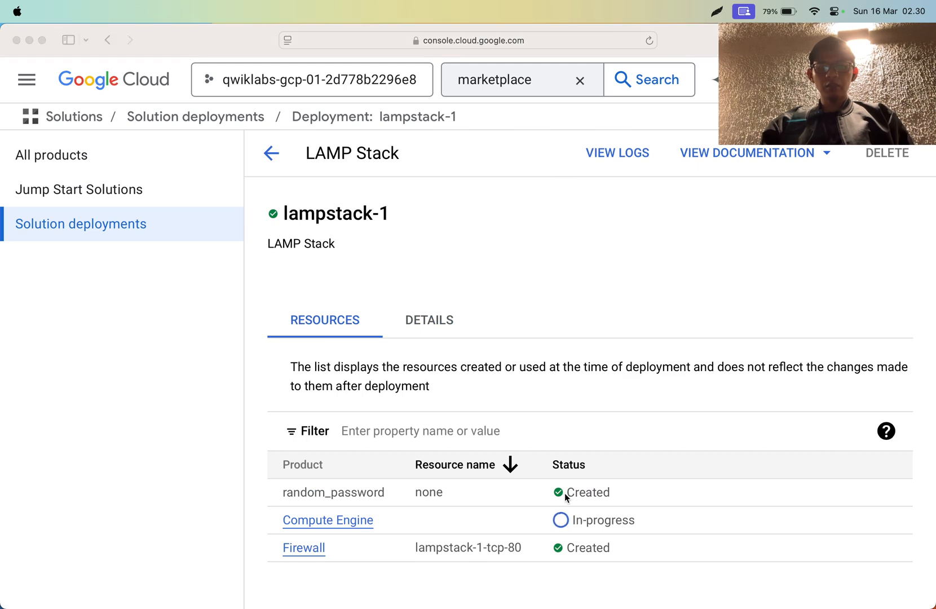
key("super+Tab")
left_click(396, 580)
scroll(557, 437, "down", 3)
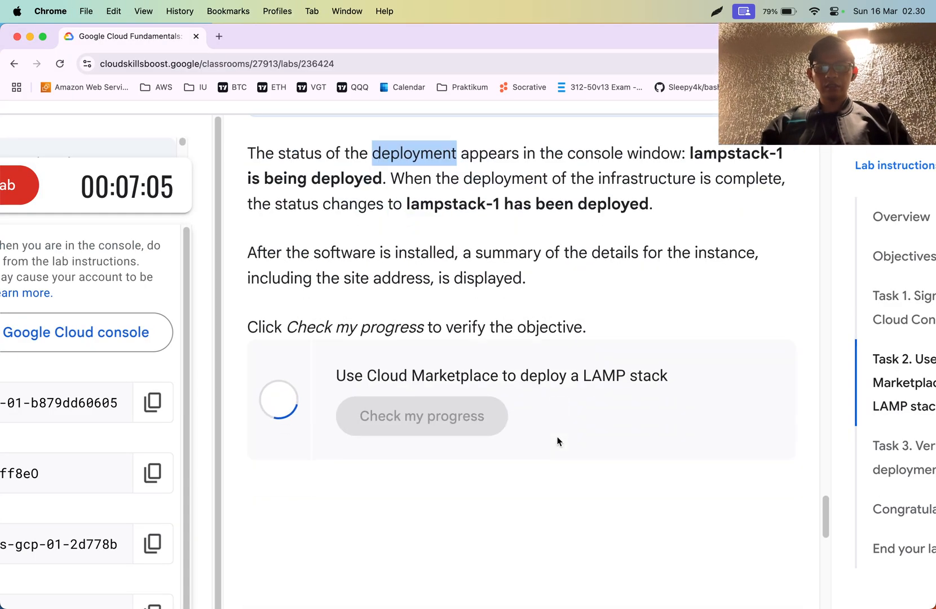
- Review the progress check for deploying a LAMP stack, highlight its objective, and read the Task 3 deployment verification instructions
key("super+minus")
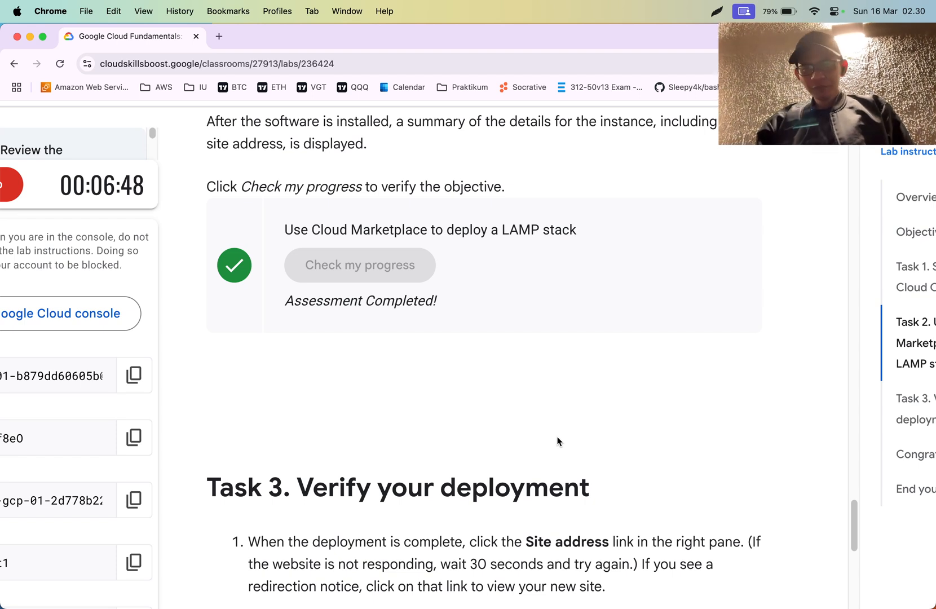
triple_click(461, 224)
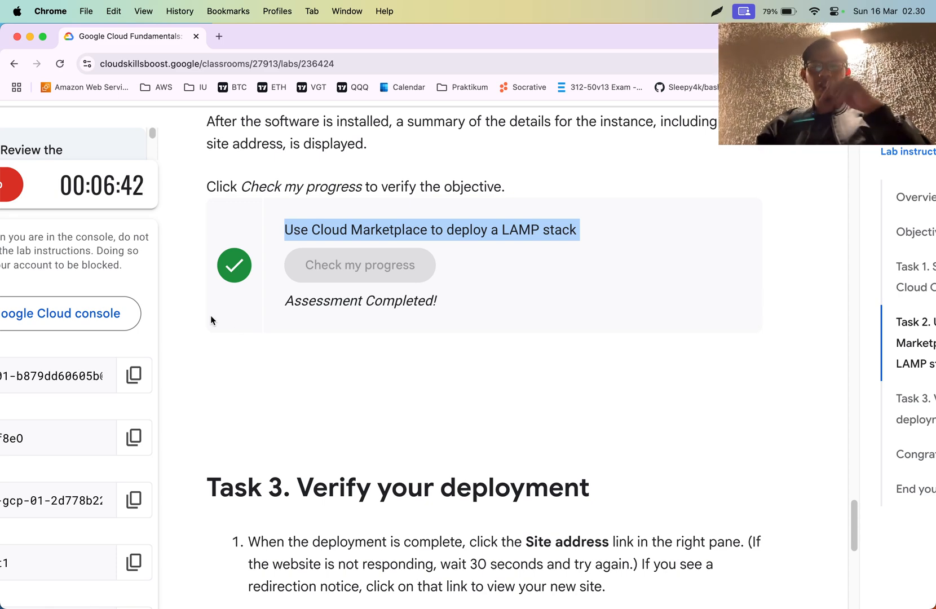
scroll(210, 320, "up", 3)
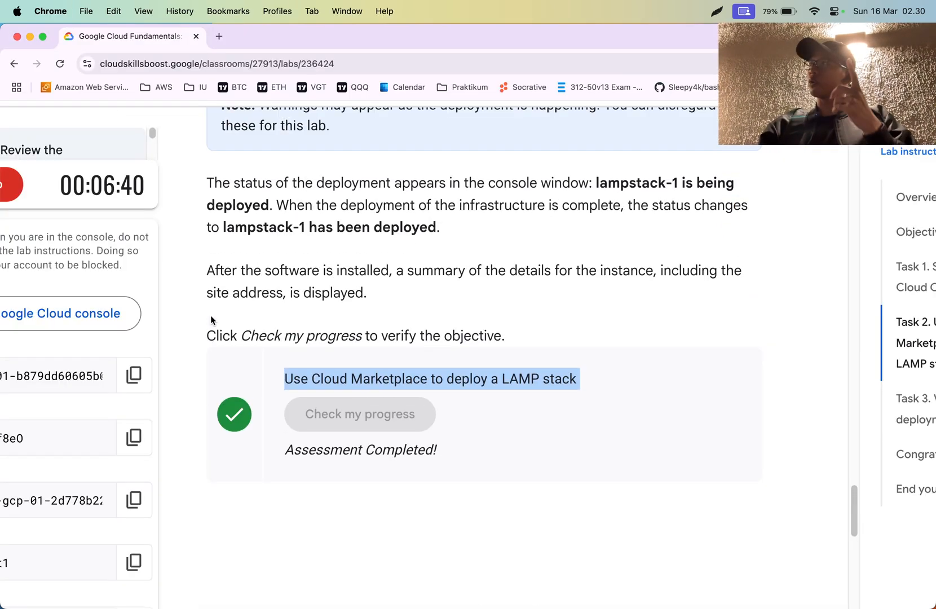
scroll(210, 320, "up", 1)
scroll(211, 321, "down", 3)
scroll(366, 374, "down", 6)
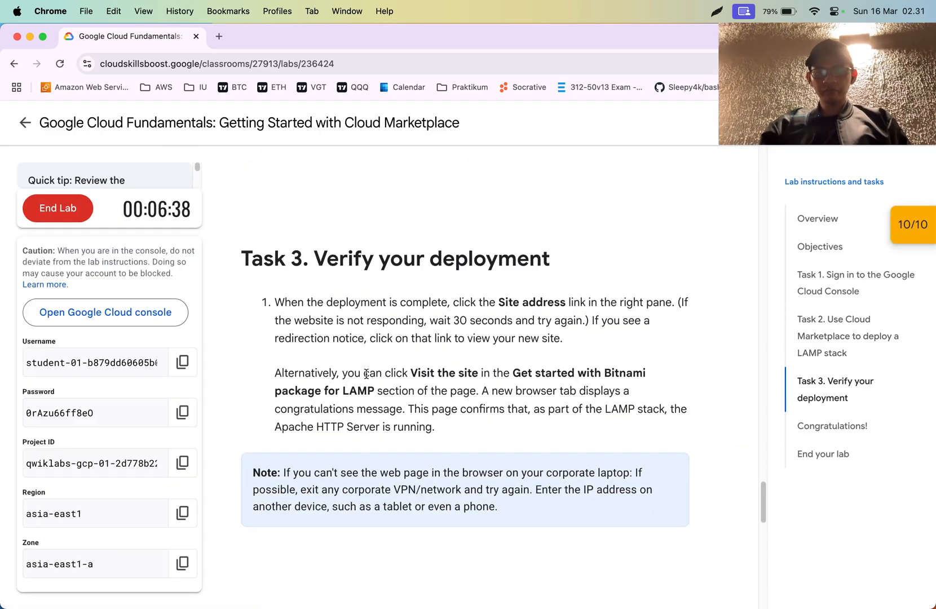
- Read the Task 3 deployment verification instructions, highlighting the text from "that link to view your new site" through "package for LAMP section"
scroll(366, 375, "down", 2)
scroll(366, 378, "up", 2)
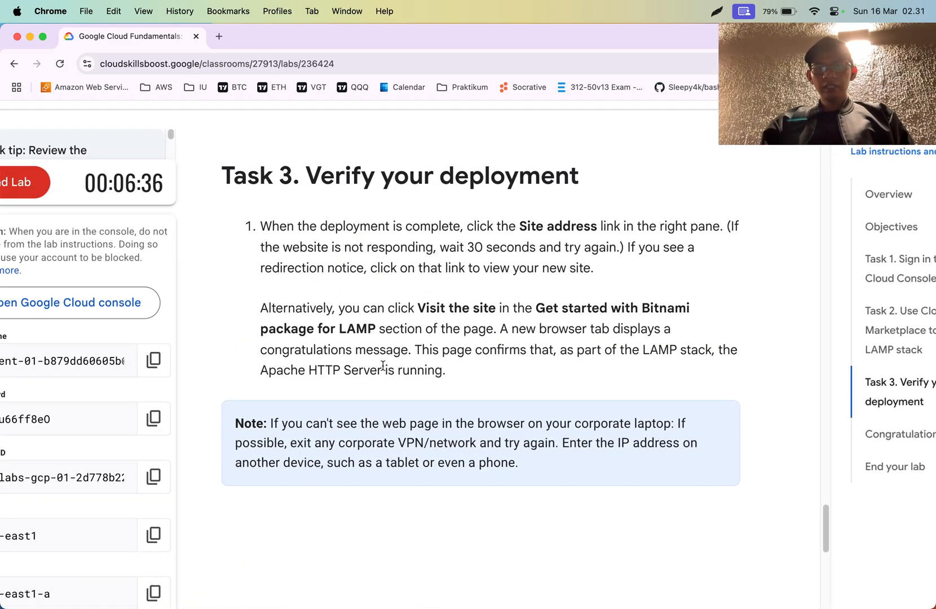
triple_click(411, 243)
mouse_move(411, 243)
left_mouse_down()
mouse_move(426, 328)
mouse_move(423, 259)
left_mouse_up()
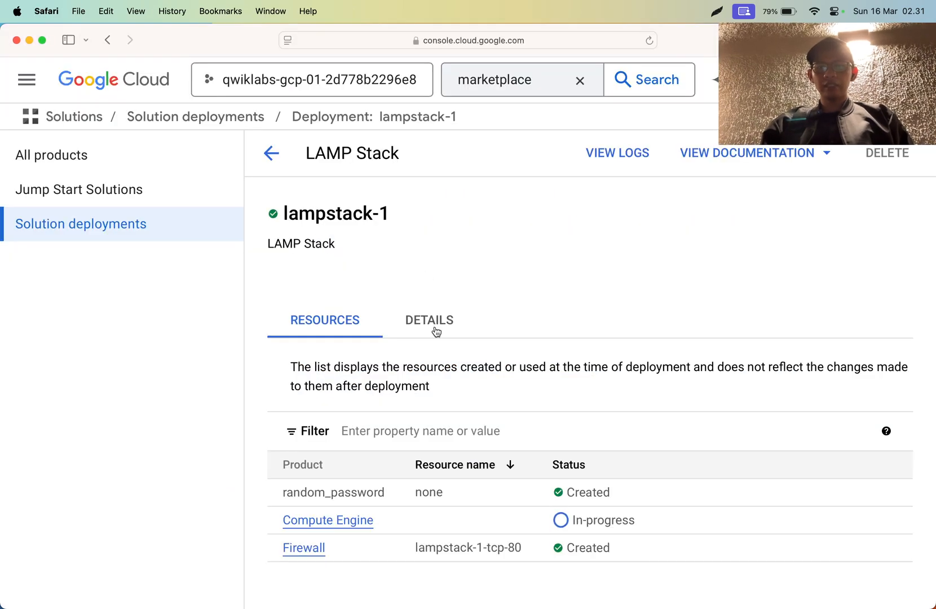
left_click(435, 324)
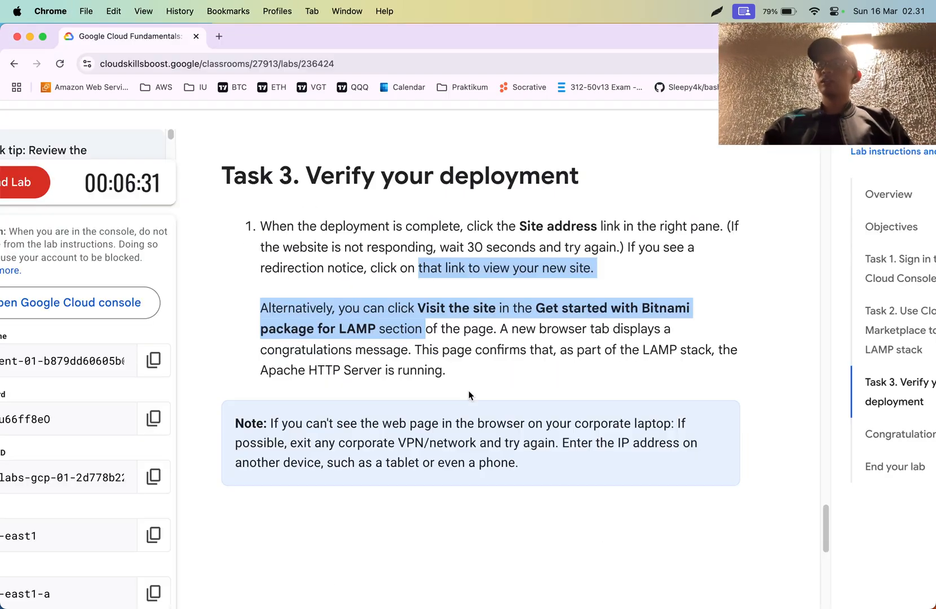
- Review the lab's closing sections, end the lab and confirm it, and dismiss the satisfaction survey without submitting a rating
scroll(468, 395, "down", 9)
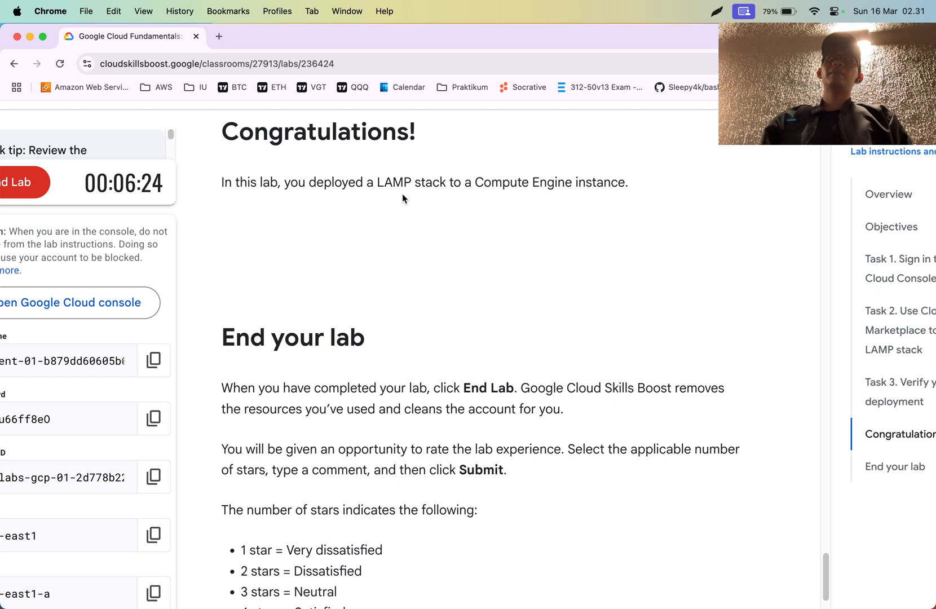
scroll(408, 249, "down", 5)
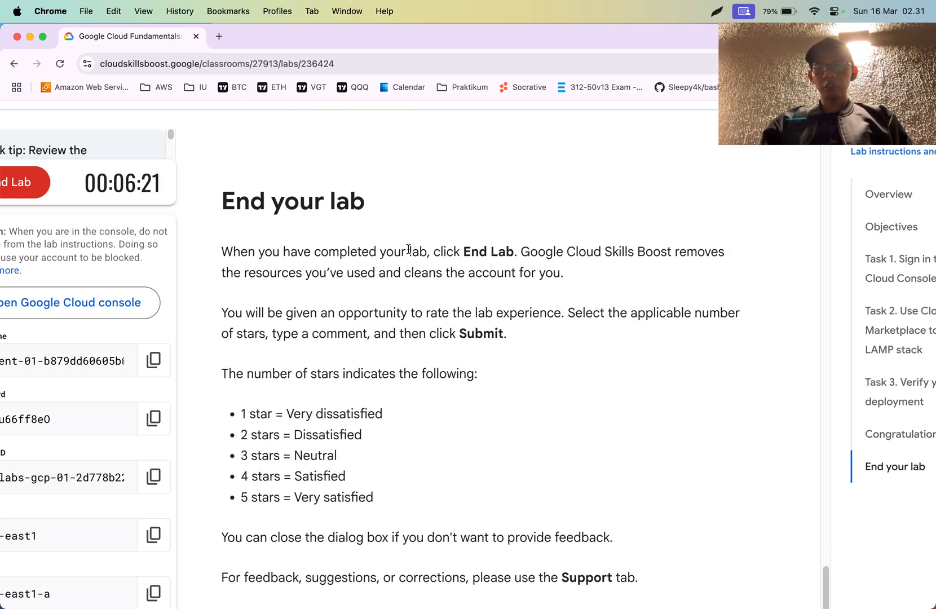
scroll(408, 250, "down", 3)
scroll(393, 267, "down", 5)
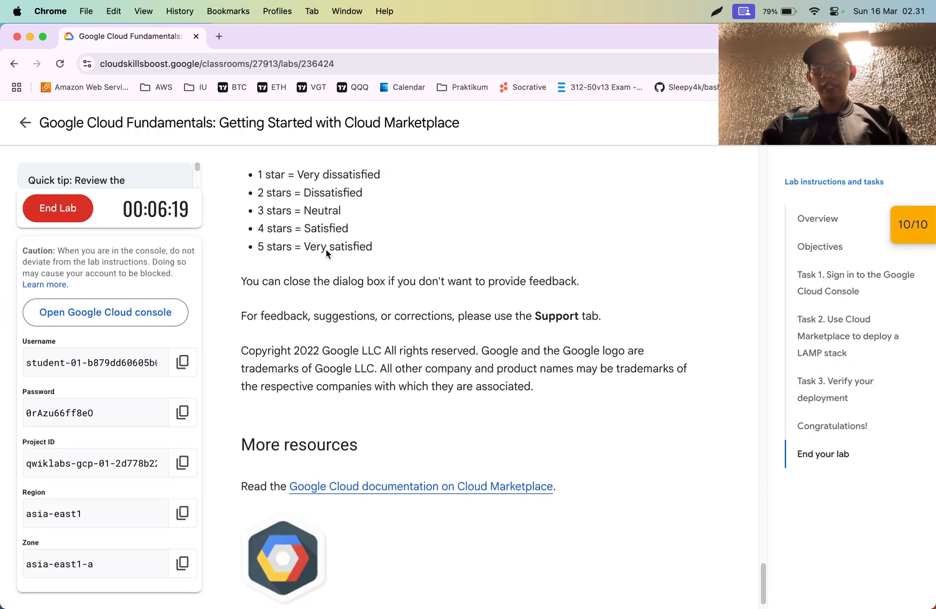
left_click(72, 206)
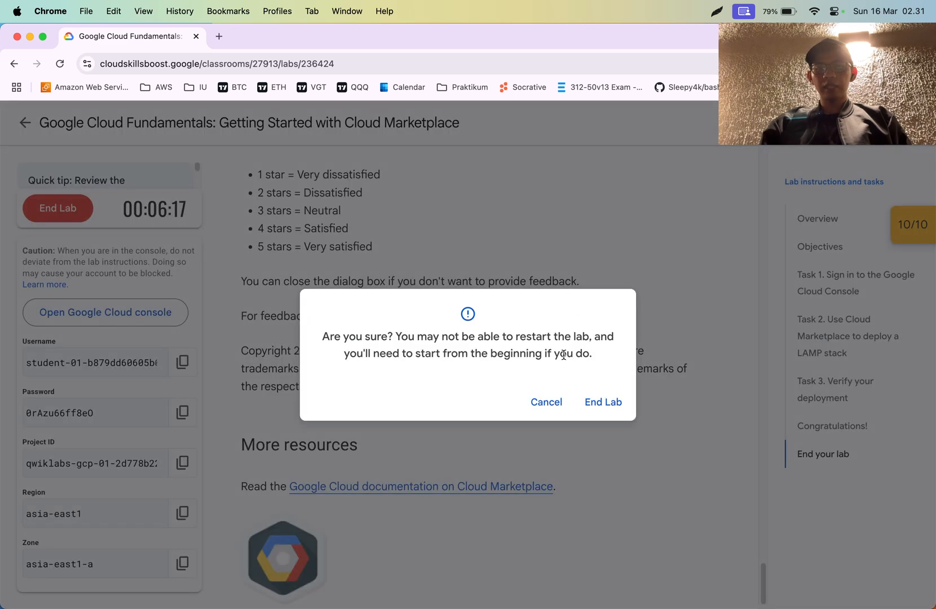
left_click(599, 396)
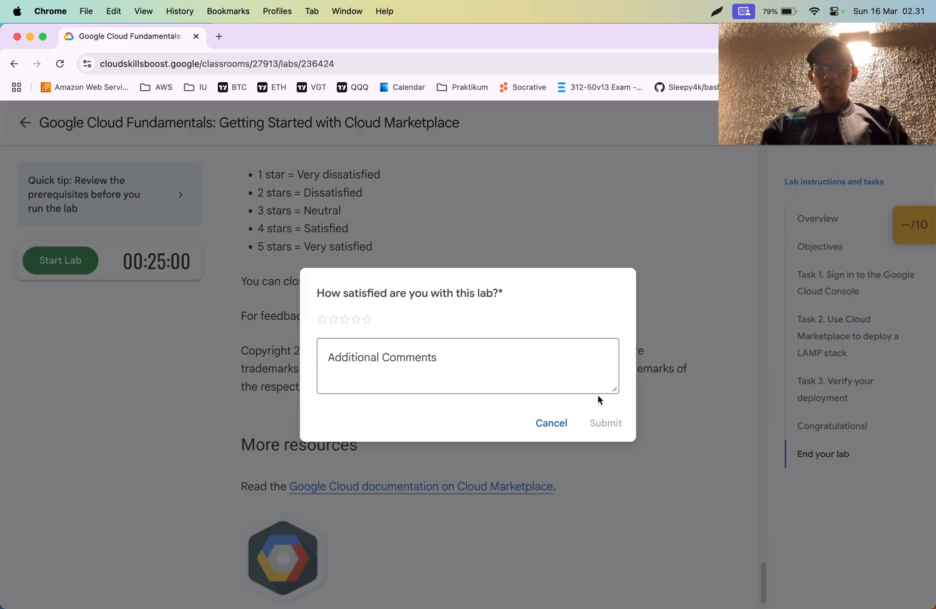
left_click(550, 424)
- Check the lampstack-1 deployment page in Safari, return to Chrome's lab instructions, and highlight "Cloud Marketplace" in the page's main title
key("super+Tab")
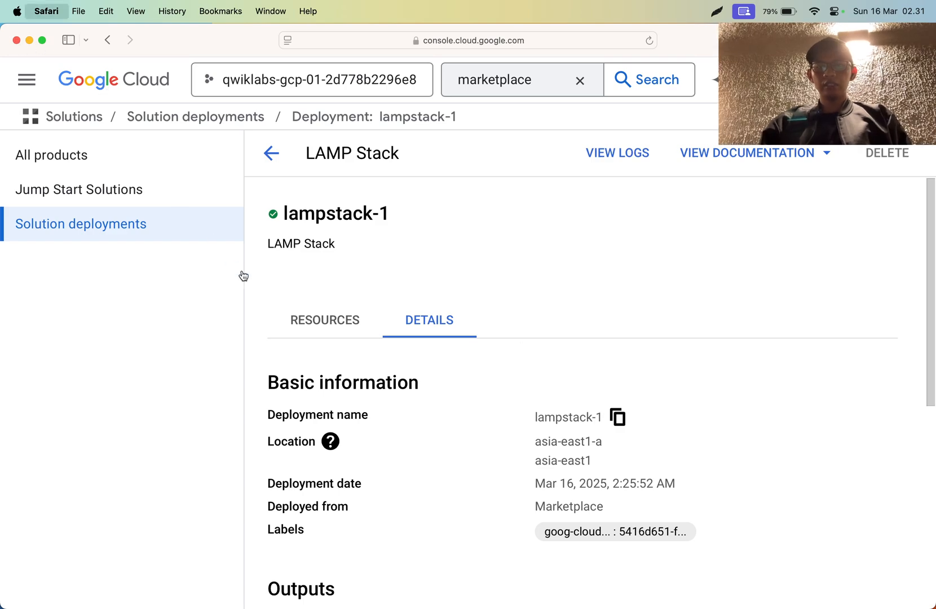
key("super+Tab")
scroll(334, 322, "up", 15)
scroll(334, 321, "up", 20)
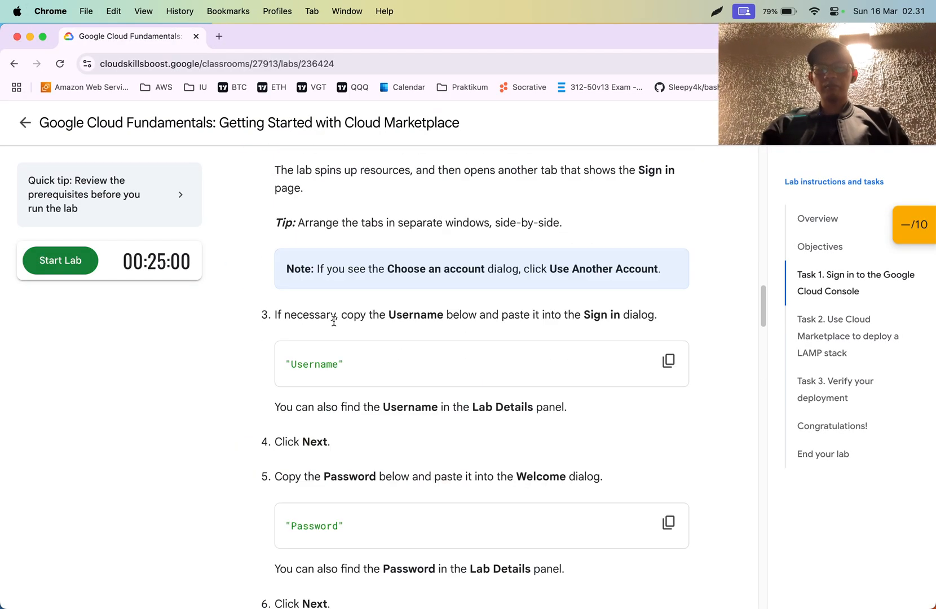
scroll(334, 322, "up", 3)
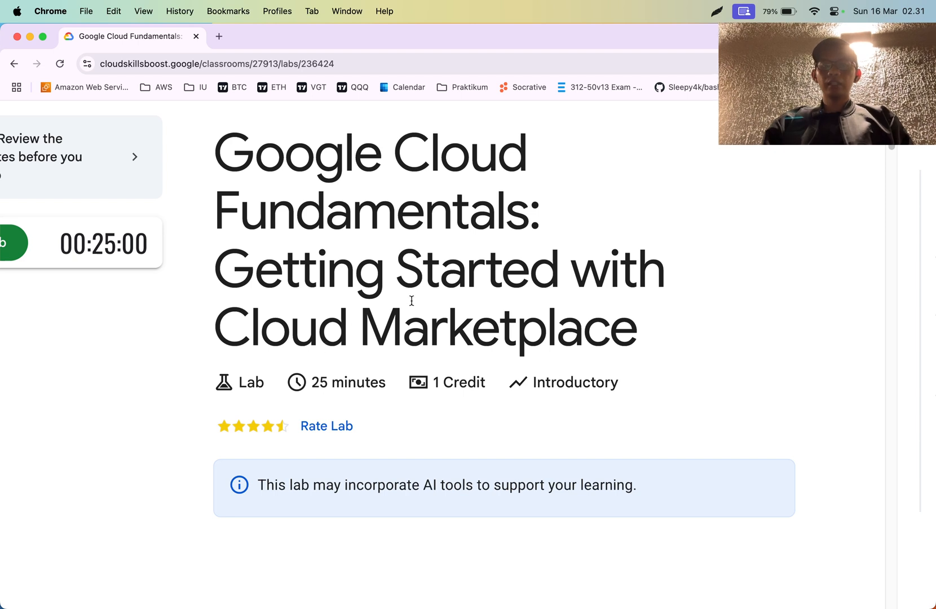
left_click_drag(403, 327, 368, 326)
left_click(292, 328)
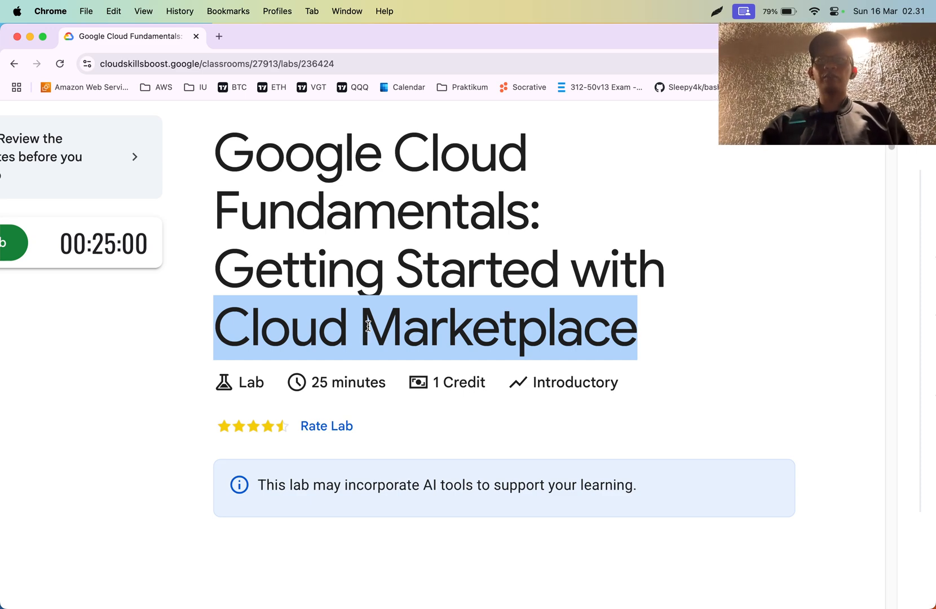
scroll(368, 326, "down", 3)
left_click(367, 326)
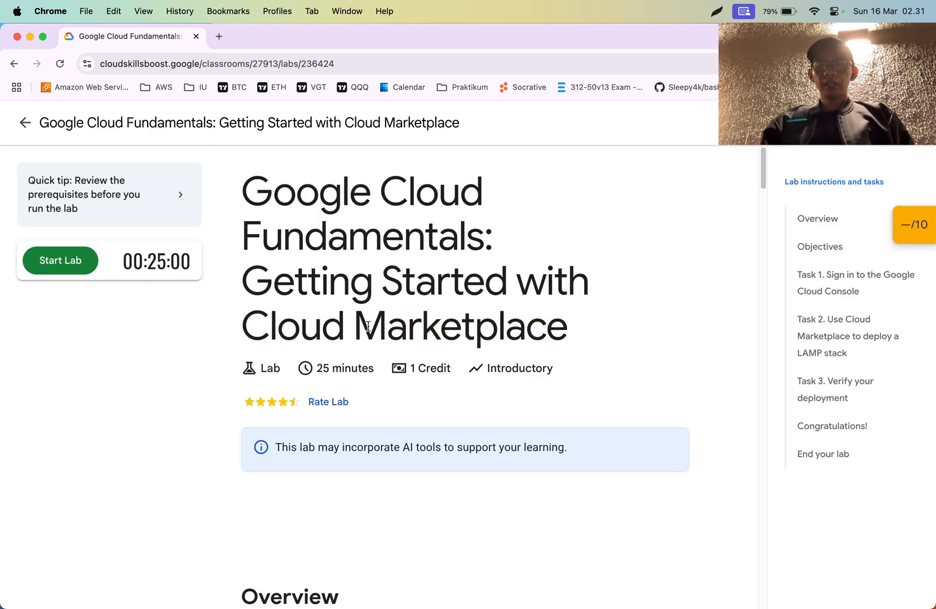
- Highlight the words "Cloud Marketplace" in the lab's title again while reviewing it, and switch away from Chrome
left_click_drag(367, 326, 294, 326)
left_click(419, 325)
left_click_drag(420, 325, 395, 330)
left_click(273, 330)
left_click(395, 327)
double_click(256, 331)
left_click(395, 330)
mouse_move(394, 330)
left_mouse_down()
mouse_move(289, 329)
mouse_move(407, 330)
left_mouse_up()
double_click(289, 329)
left_click(407, 329)
key("super+Tab")
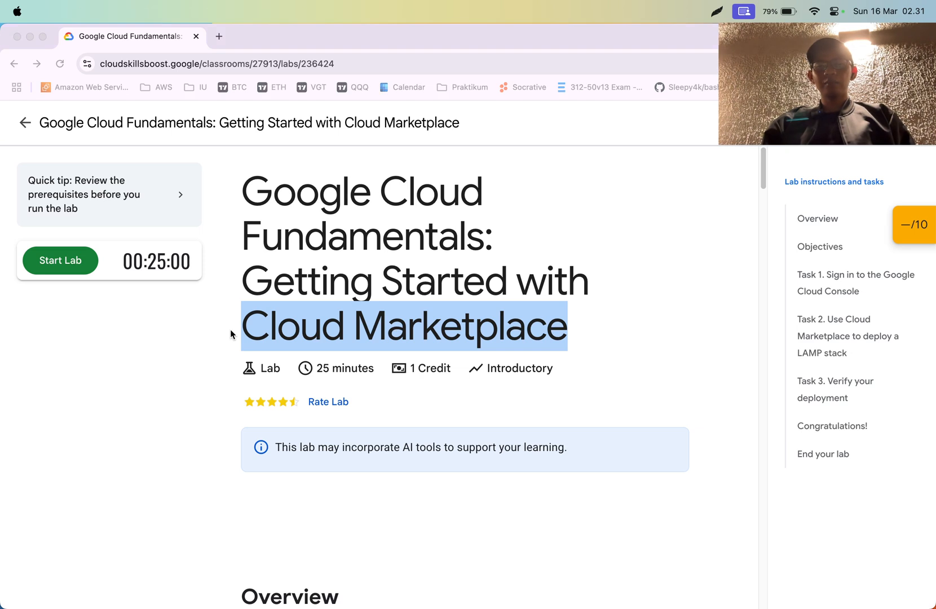